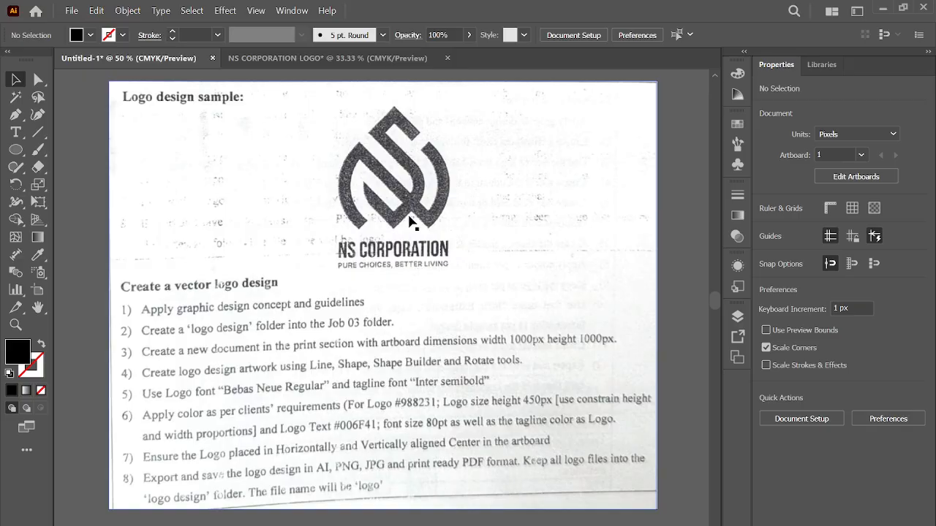
# Switch to the NS CORPORATION LOGO document and draw a vertical line about 861 px tall near the artboard's left edge
pyautogui.click(371, 59)
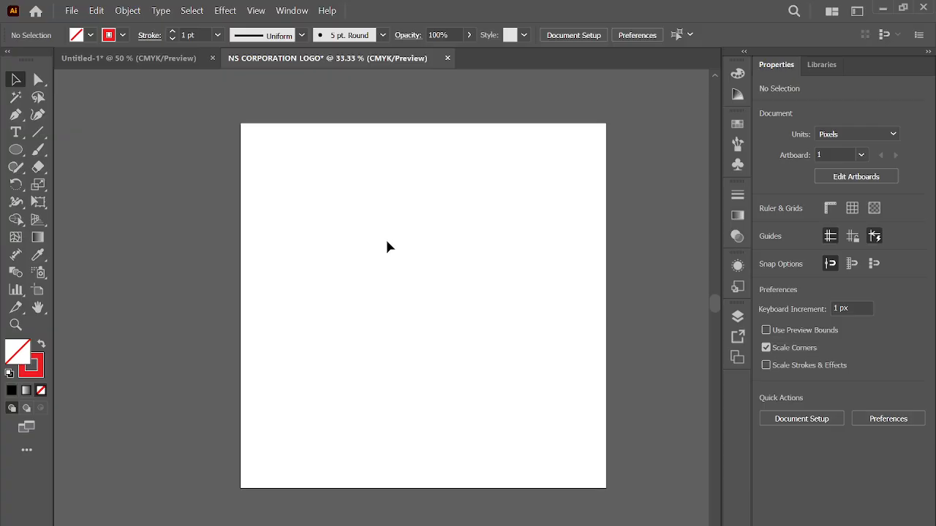
pyautogui.click(38, 131)
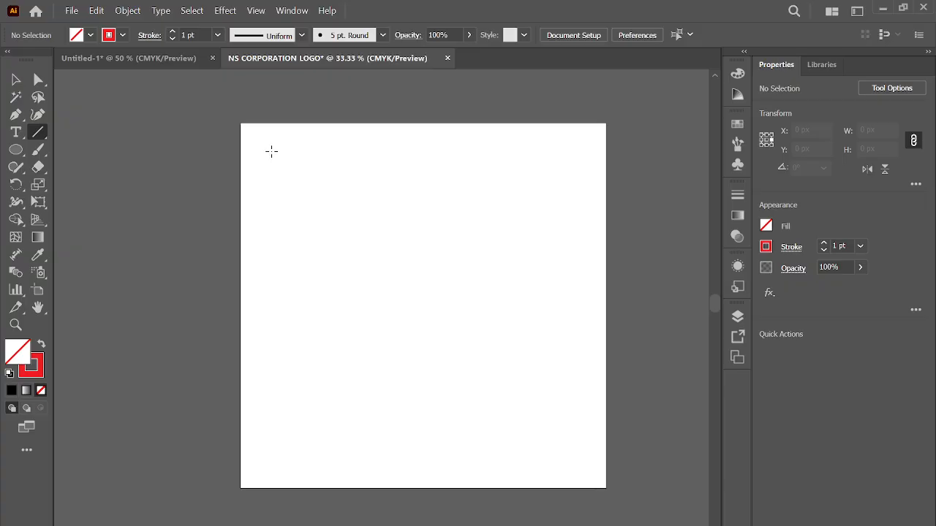
pyautogui.moveTo(269, 150); pyautogui.dragTo(271, 465)
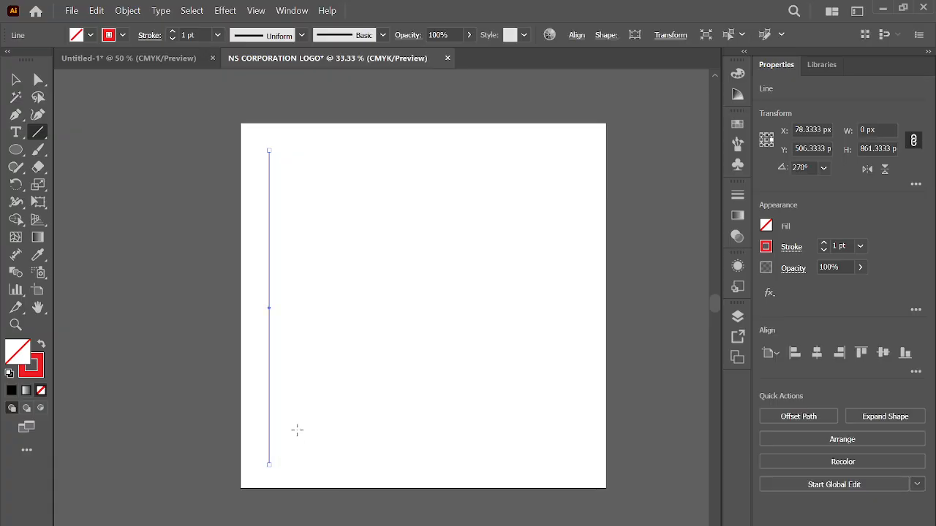
# Copy the vertical line about 65 px to the right and repeat the copy to make ten evenly spaced lines
pyautogui.press('v')
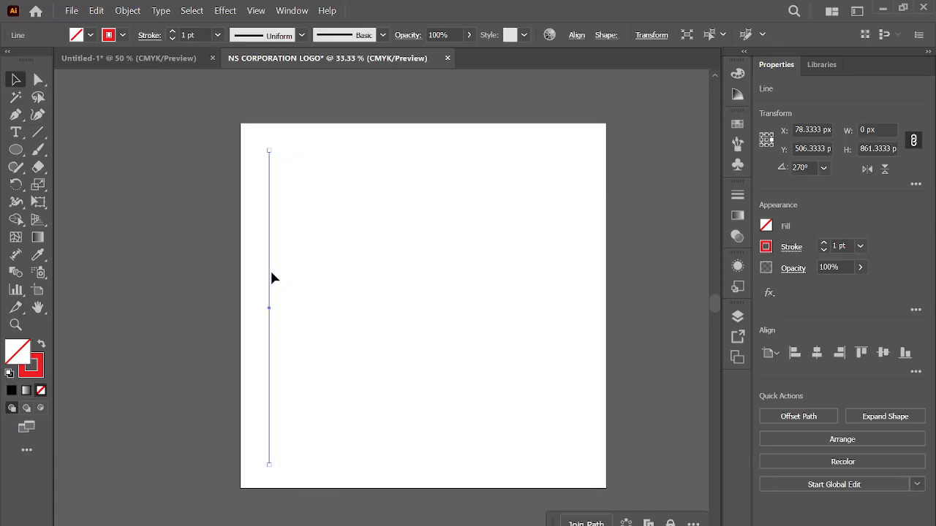
pyautogui.moveTo(272, 277); pyautogui.dragTo(292, 274)
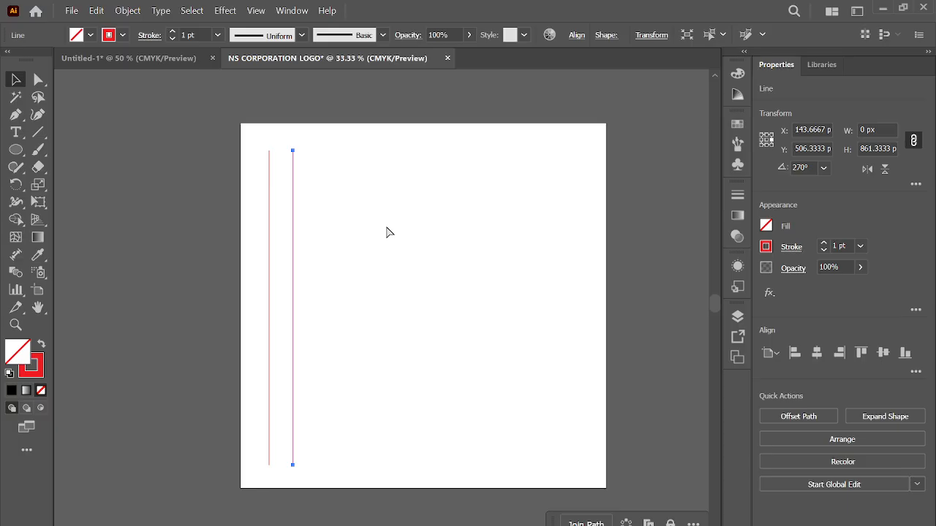
pyautogui.hotkey('ctrl', 'd')
pyautogui.hotkey('ctrl', 'd')
pyautogui.hotkey('ctrl', 'd')
pyautogui.hotkey('ctrl', 'd')
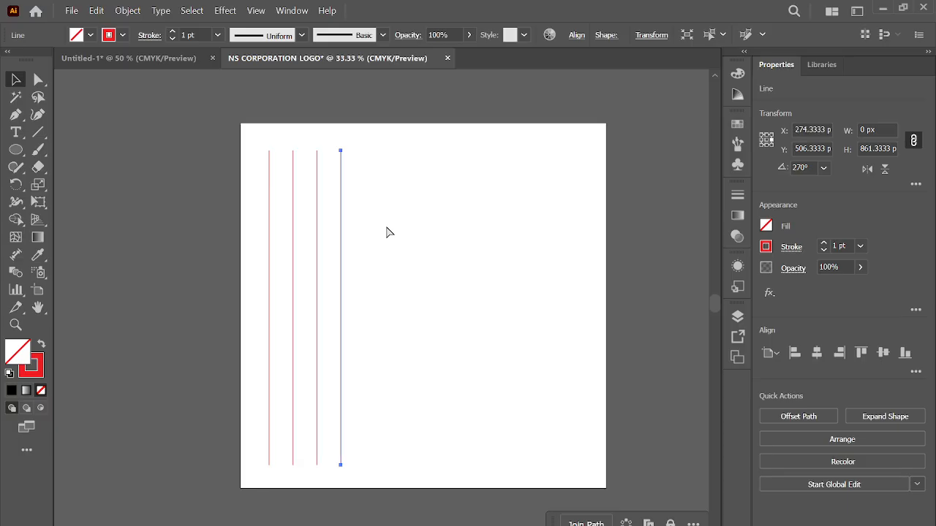
pyautogui.hotkey('ctrl', 'd')
pyautogui.hotkey('ctrl', 'd')
pyautogui.hotkey('ctrl', 'd')
pyautogui.hotkey('ctrl', 'd')
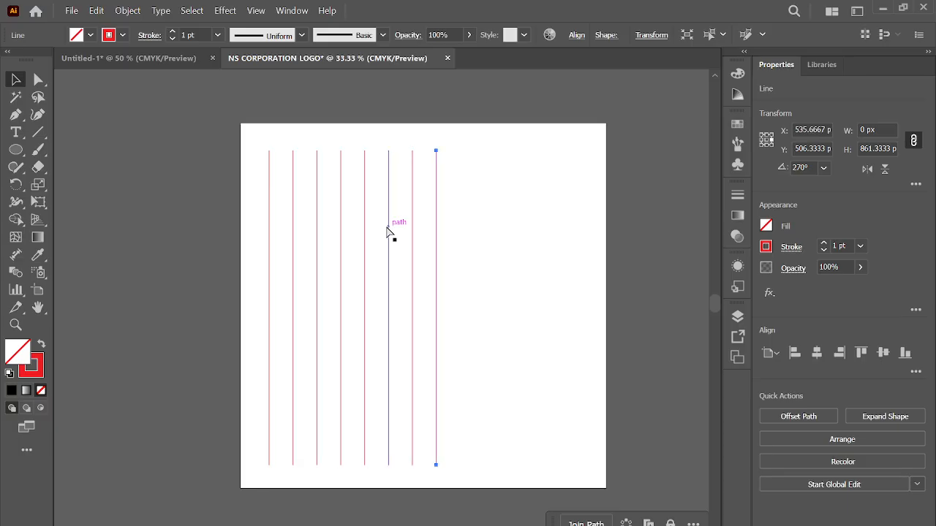
pyautogui.click(557, 229)
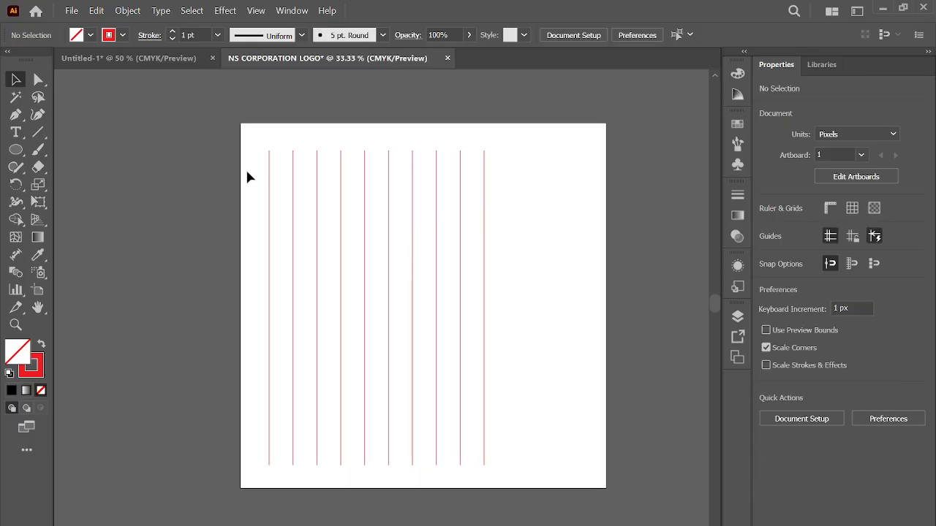
# Group all ten vertical lines and center the group horizontally and vertically on the artboard
pyautogui.moveTo(244, 143); pyautogui.dragTo(517, 189)
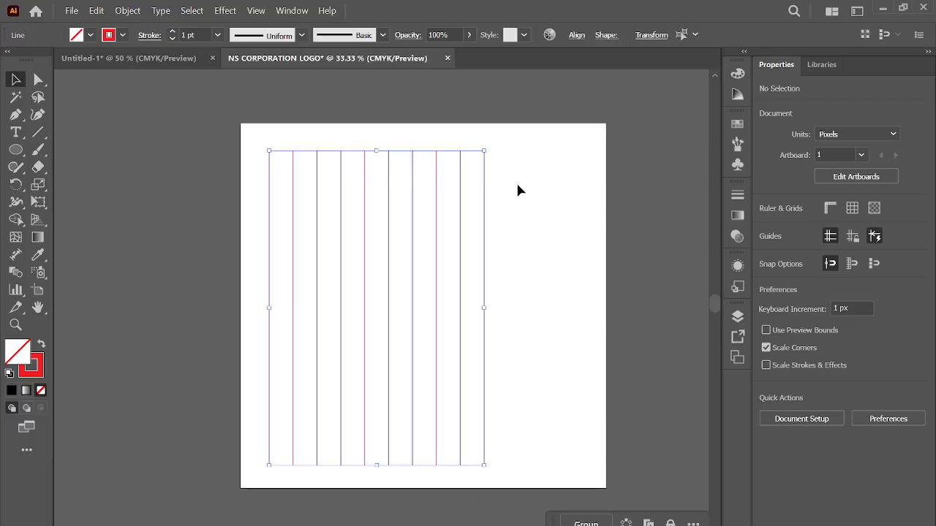
pyautogui.hotkey('ctrl', 'g')
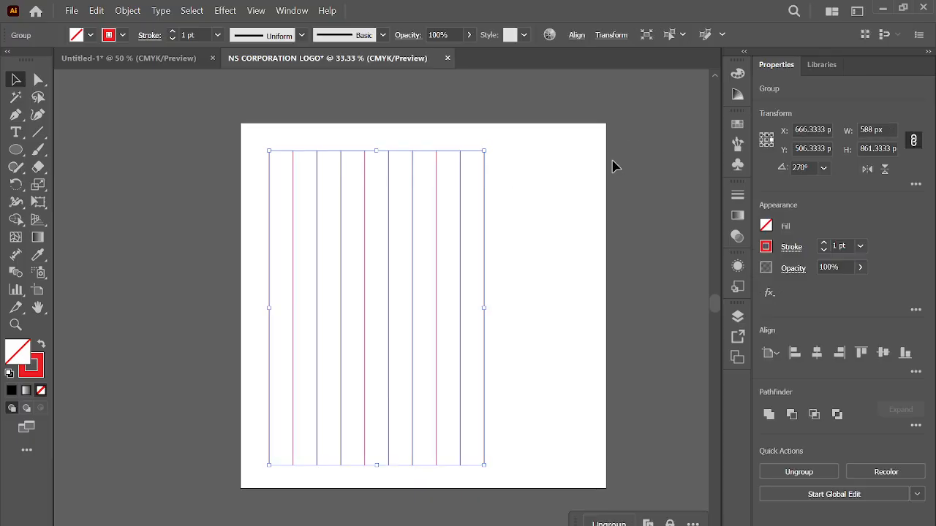
pyautogui.click(576, 35)
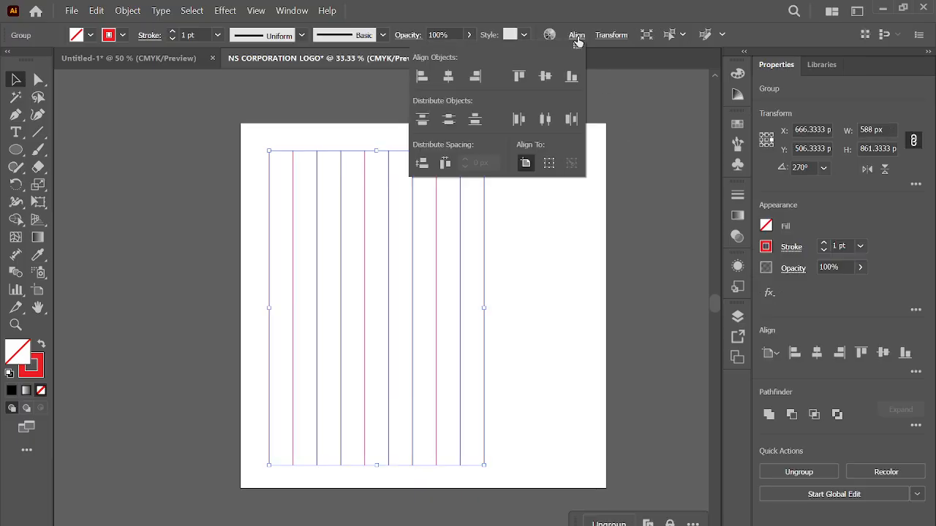
pyautogui.click(448, 76)
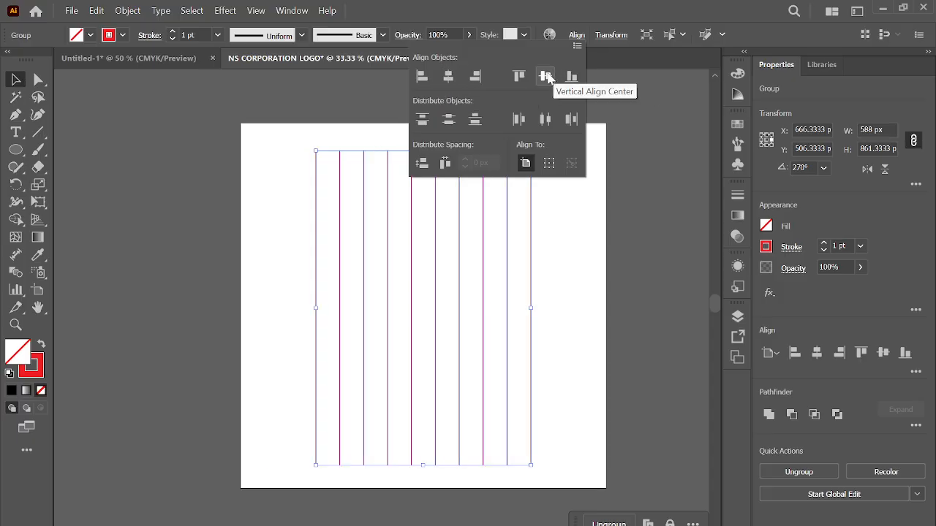
pyautogui.click(547, 78)
pyautogui.click(581, 277)
pyautogui.click(581, 278)
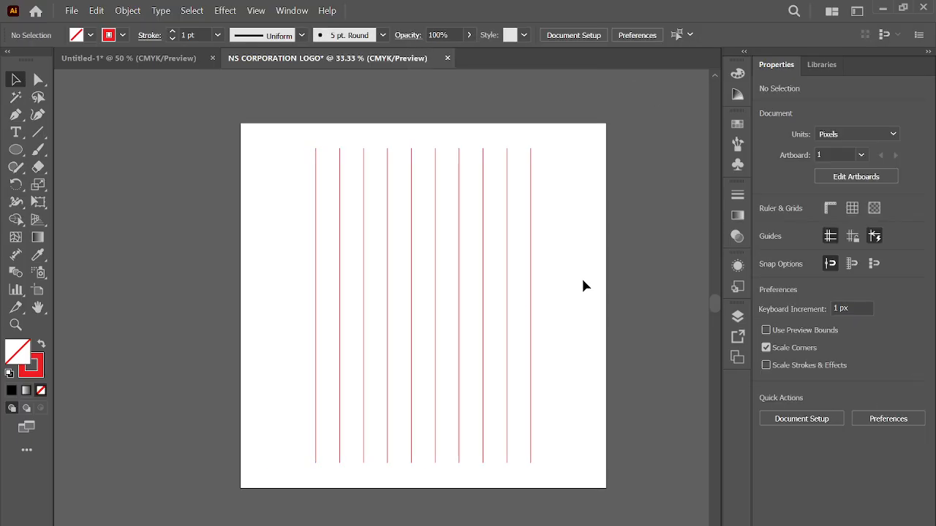
# Draw a 588 px circle from the center of the line group, reaching the two outermost lines
pyautogui.click(15, 149)
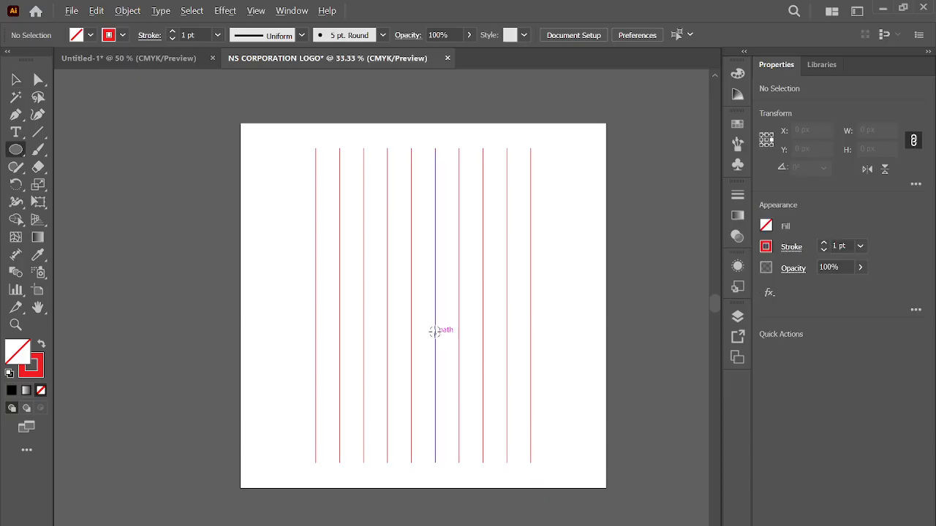
pyautogui.scroll(1, 435, 327)
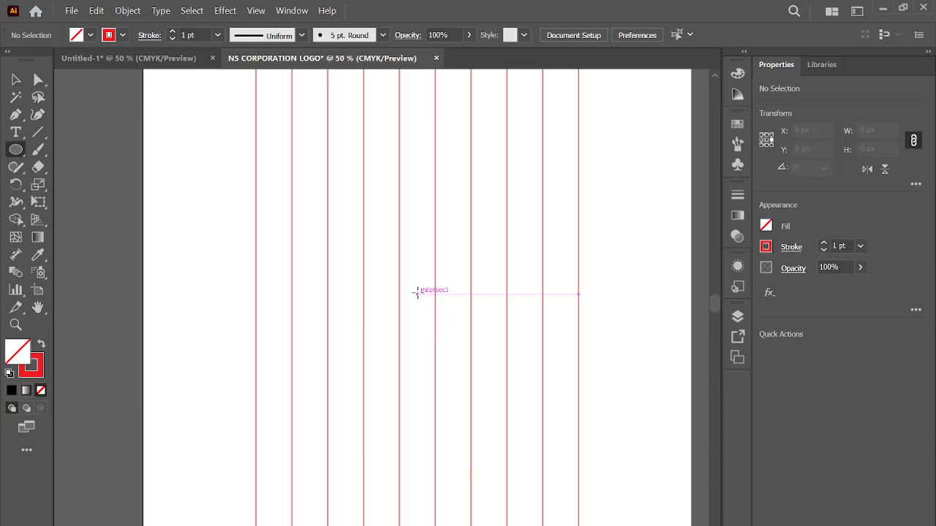
pyautogui.moveTo(416, 293); pyautogui.dragTo(577, 331)
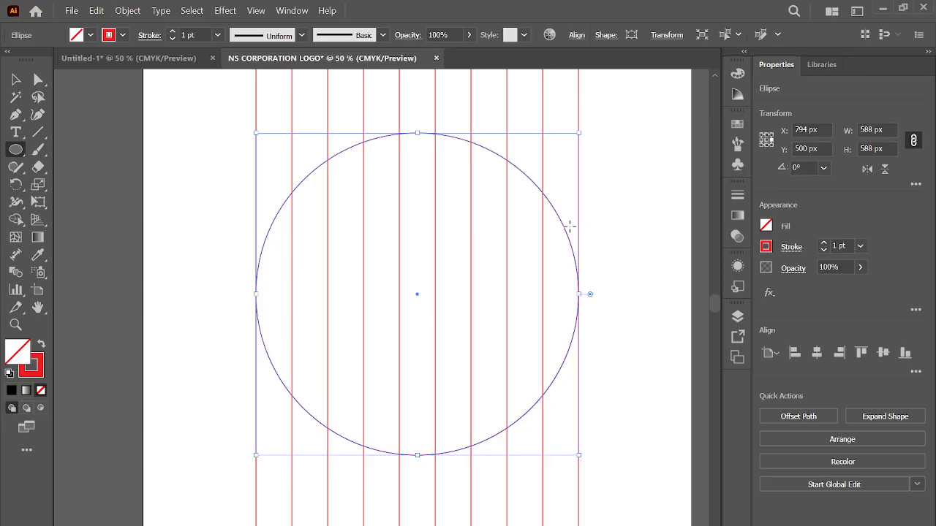
# Create a concentric copy of the circle scaled down to about 457 px, touching the second line from each side
pyautogui.click(16, 79)
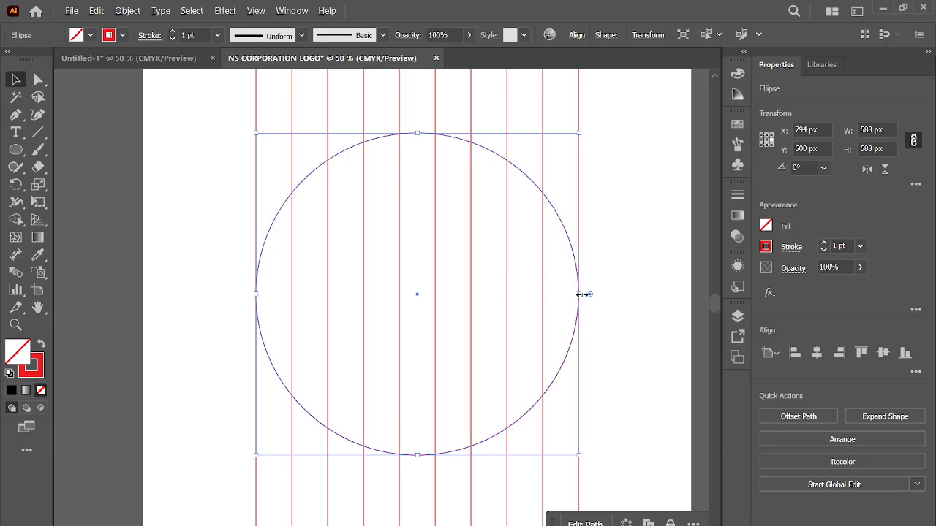
pyautogui.scroll(1, 579, 294)
pyautogui.moveTo(579, 295); pyautogui.dragTo(549, 296)
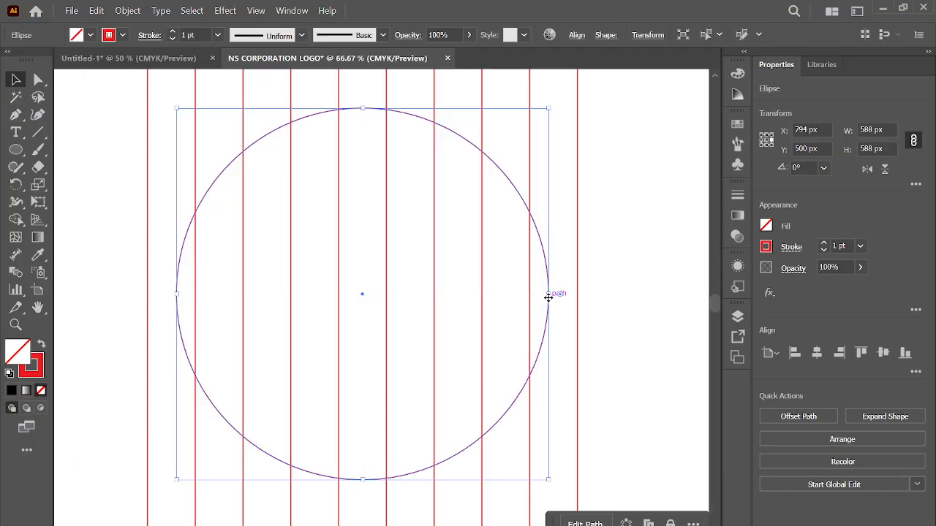
pyautogui.hotkey('ctrl', 'z')
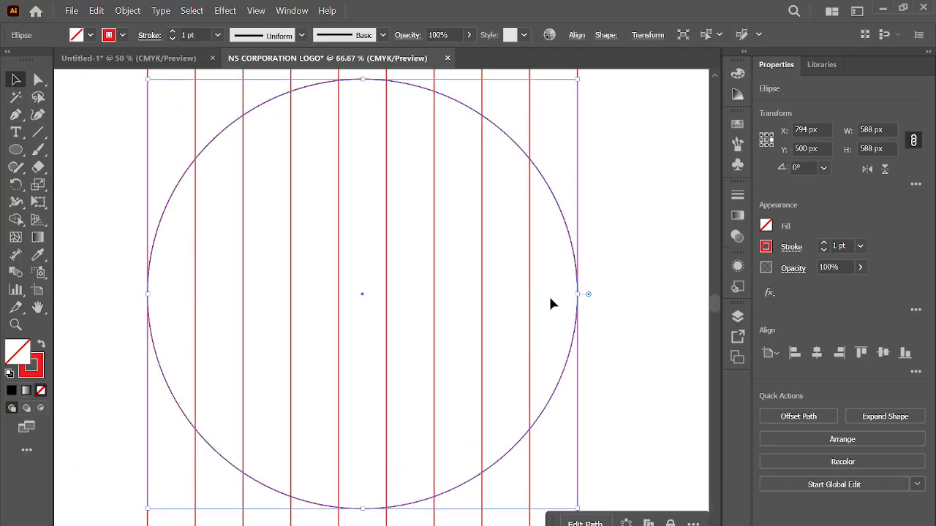
pyautogui.moveTo(578, 294); pyautogui.dragTo(529, 294)
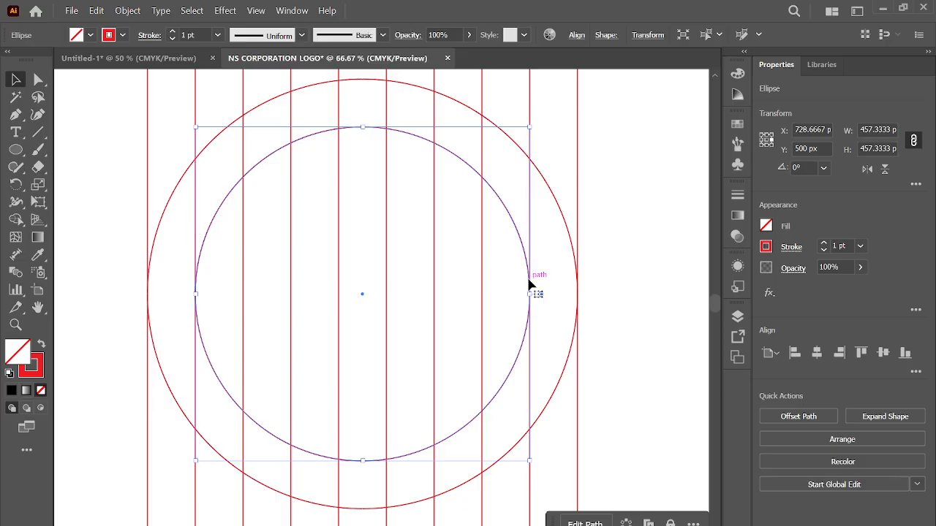
# Make a third concentric circle of about 327 px, touching the third line from each side
pyautogui.press('a')
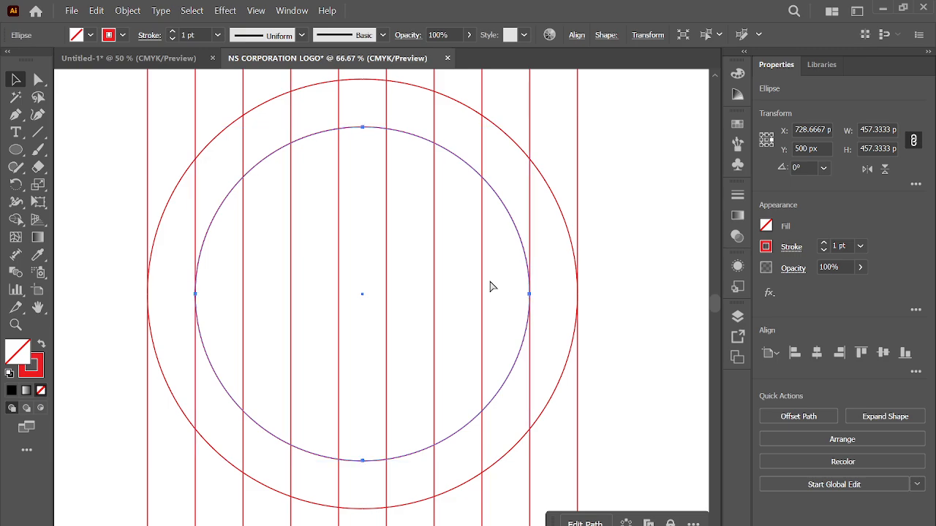
pyautogui.press('v')
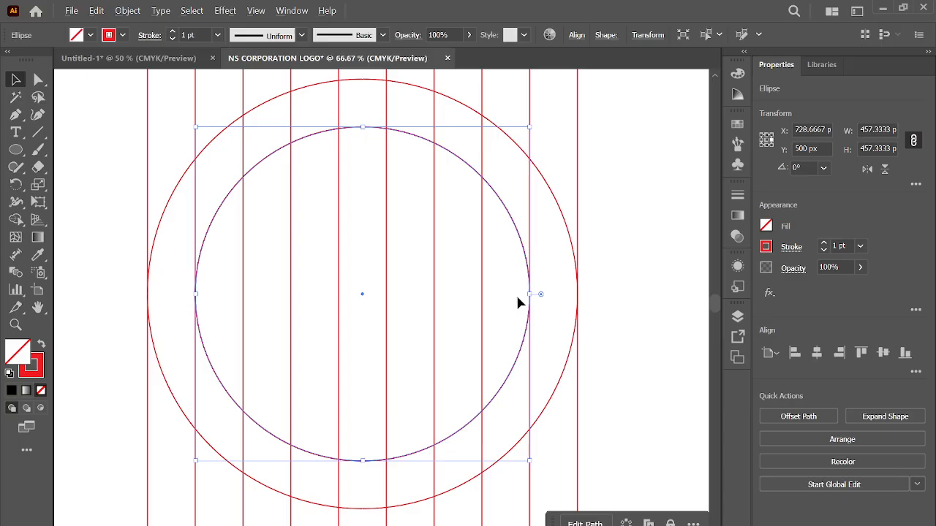
pyautogui.moveTo(533, 296); pyautogui.dragTo(483, 299)
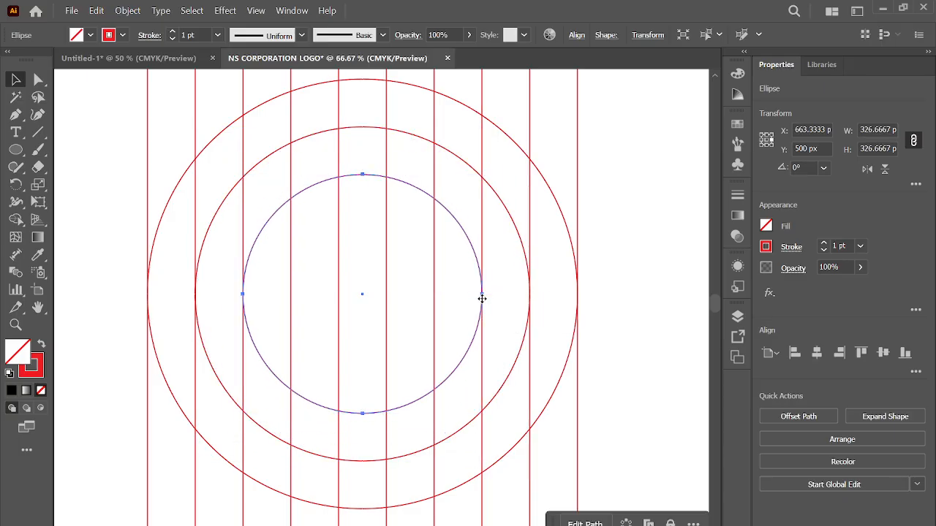
# Add a fourth, innermost concentric circle by scaling a copy of the third one down to the fourth line from each side
pyautogui.click(483, 300)
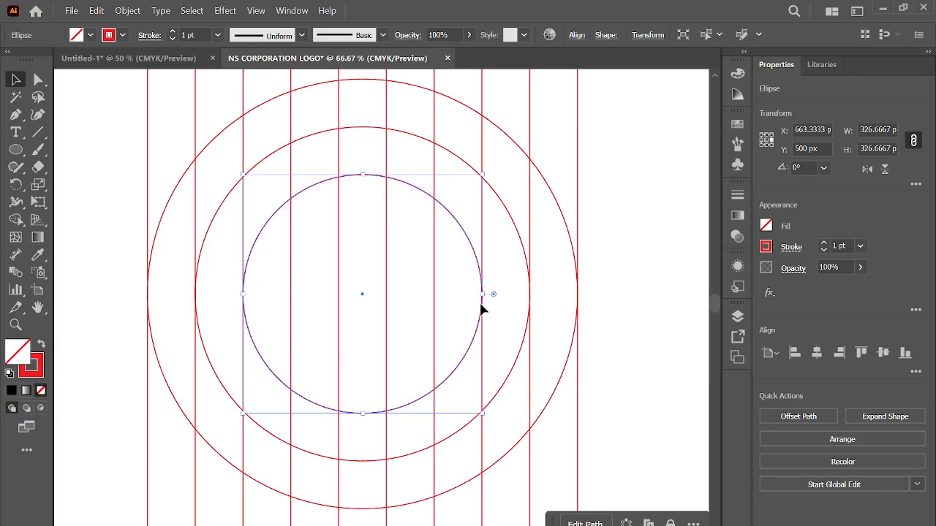
pyautogui.keyDown('shift'); pyautogui.click(482, 295); pyautogui.keyUp('shift')
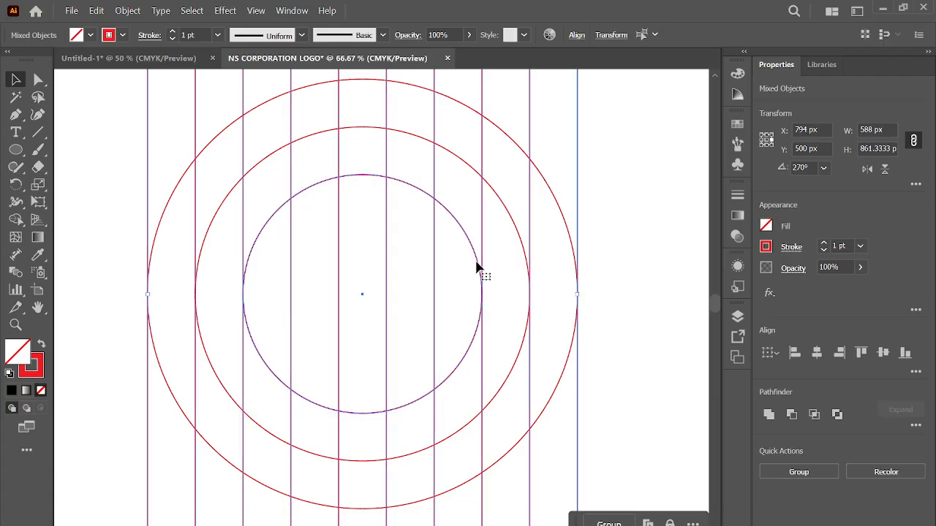
pyautogui.click(502, 285)
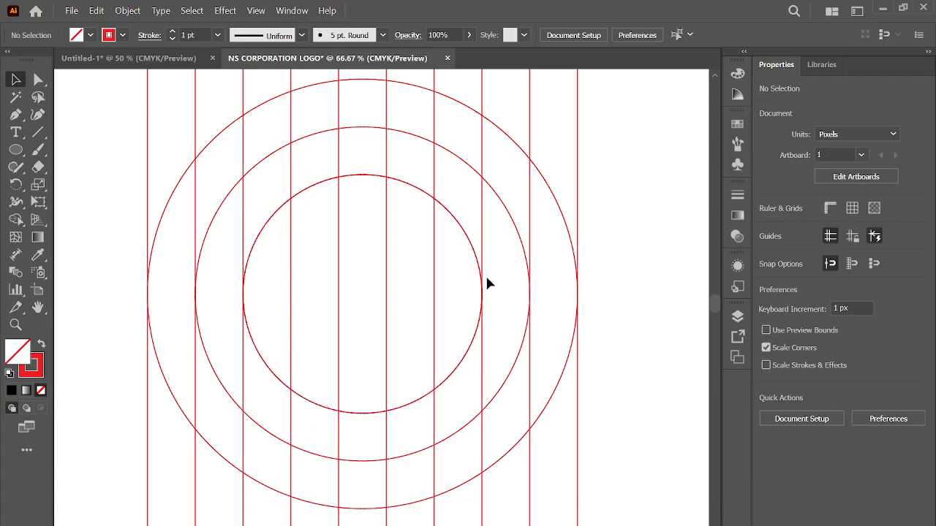
pyautogui.click(478, 263)
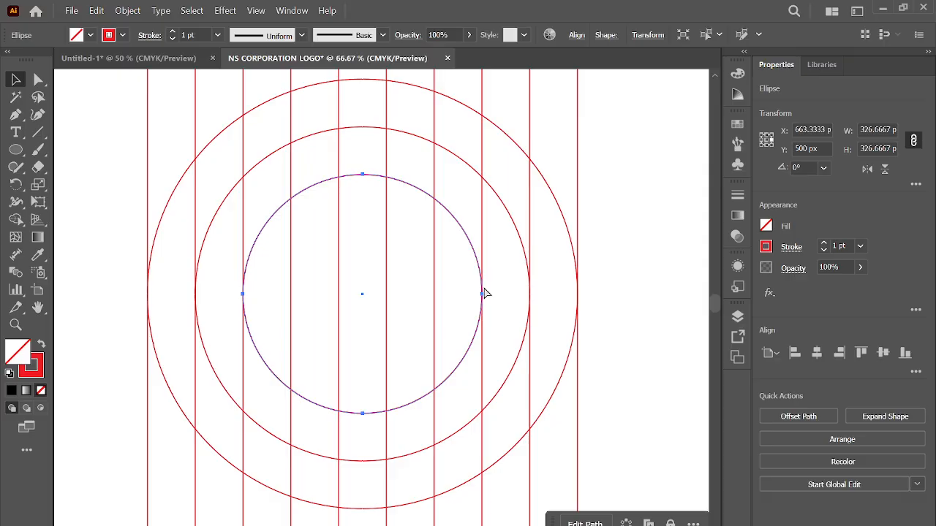
pyautogui.click(484, 288)
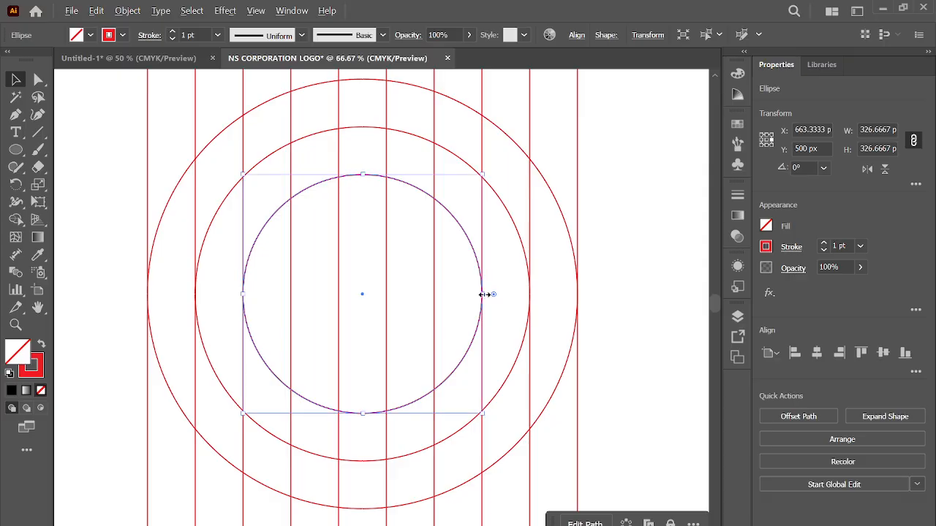
pyautogui.moveTo(486, 292); pyautogui.dragTo(435, 290)
pyautogui.click(455, 276)
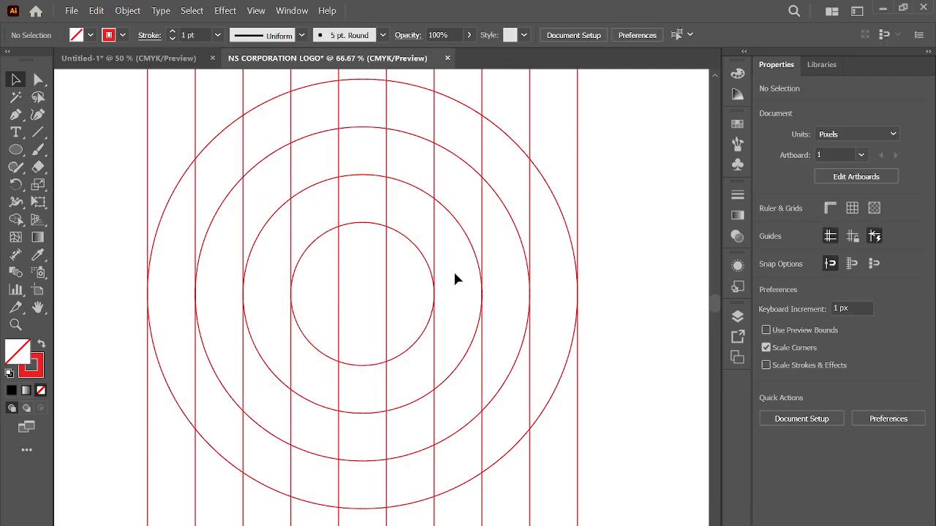
# Create a copy of the vertical line group rotated by 45°
pyautogui.scroll(-1, 453, 305)
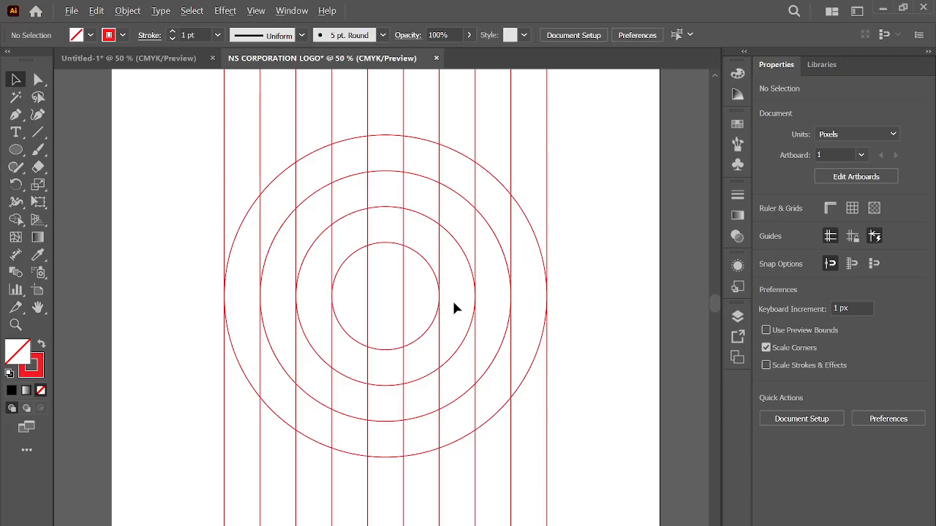
pyautogui.scroll(-1, 453, 302)
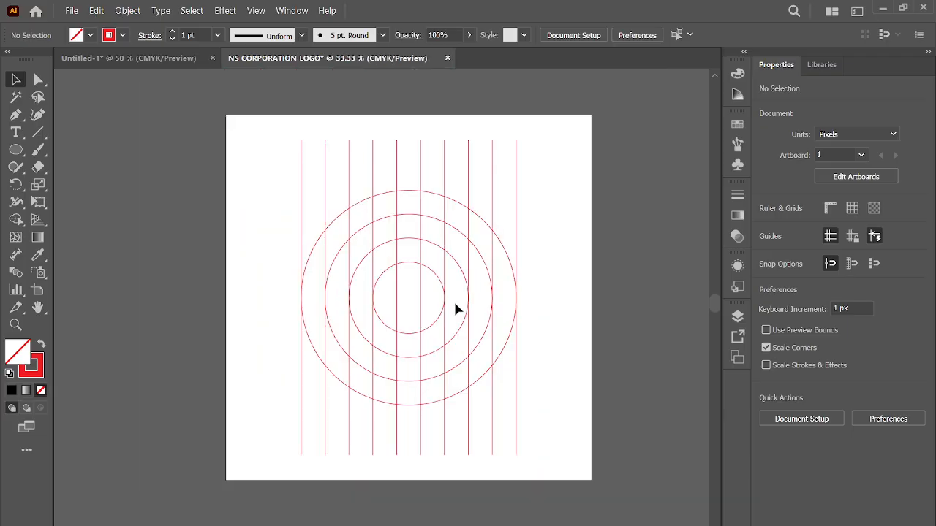
pyautogui.click(445, 163)
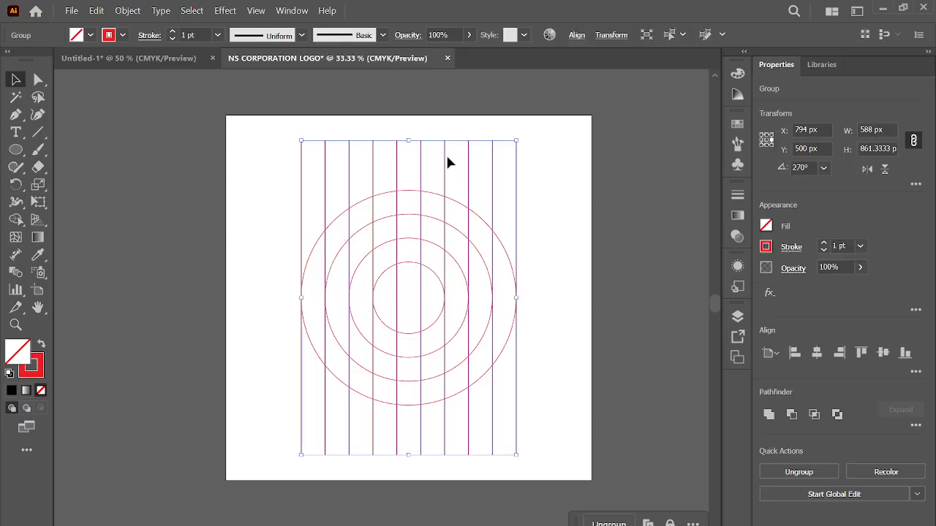
pyautogui.rightClick(554, 198)
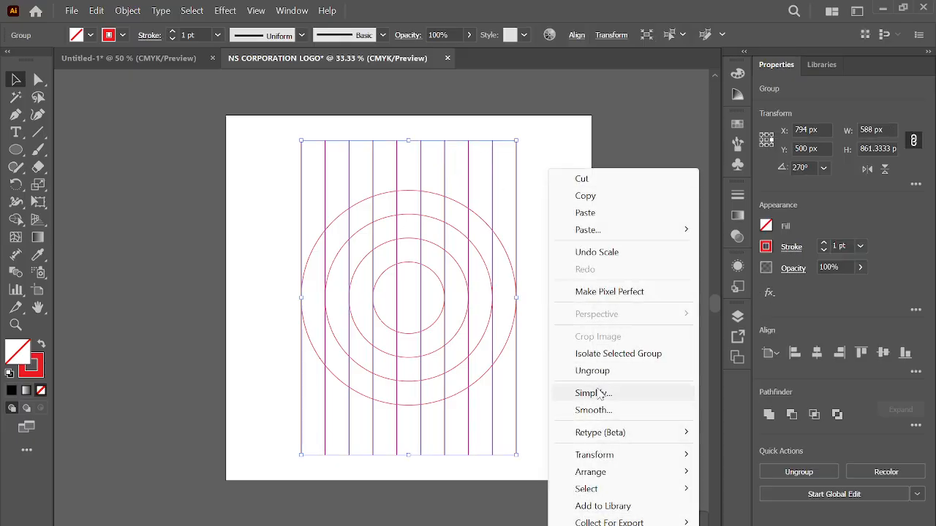
pyautogui.moveTo(629, 455)
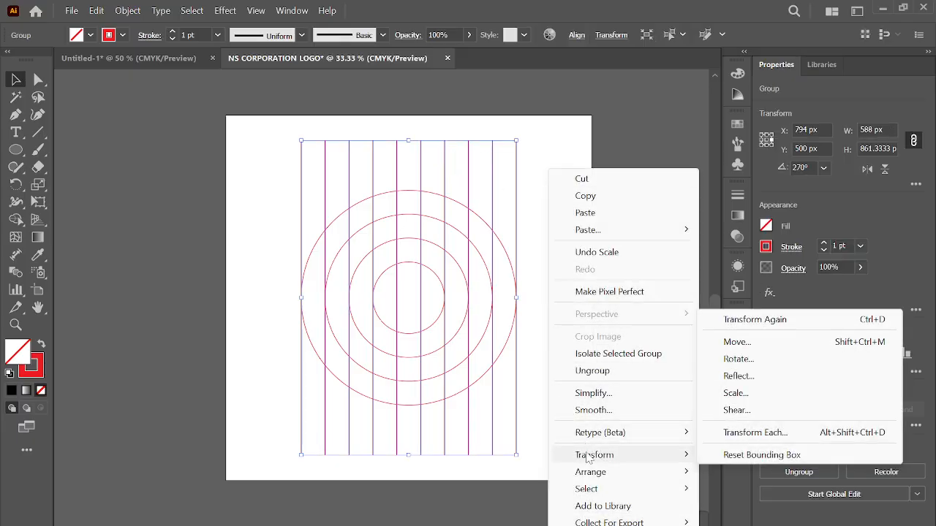
pyautogui.click(755, 364)
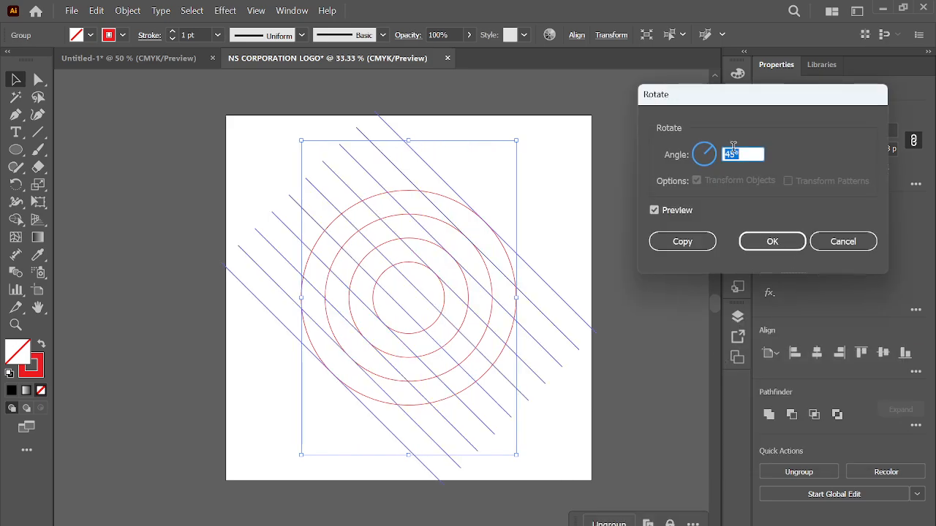
pyautogui.click(676, 242)
pyautogui.click(543, 172)
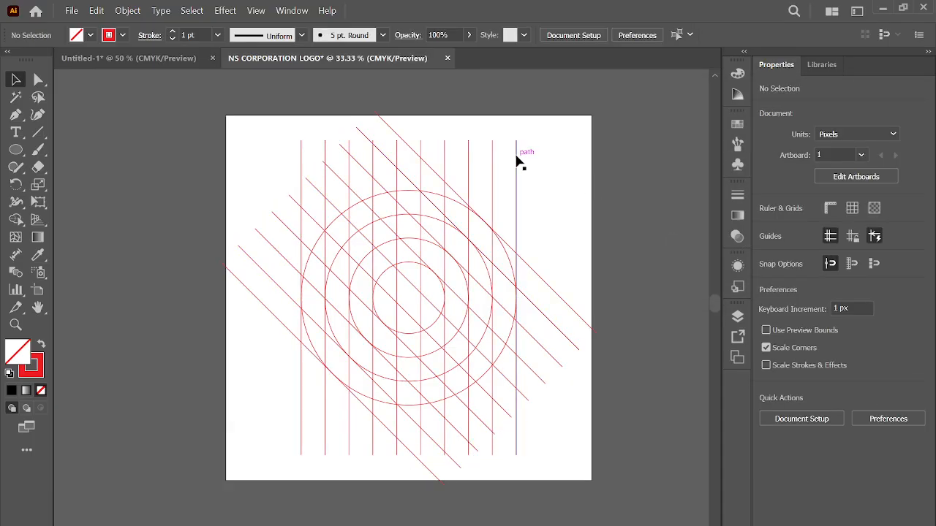
# Create a second copy of the vertical line group rotated by -45°, crossing the first diagonal set
pyautogui.click(516, 156)
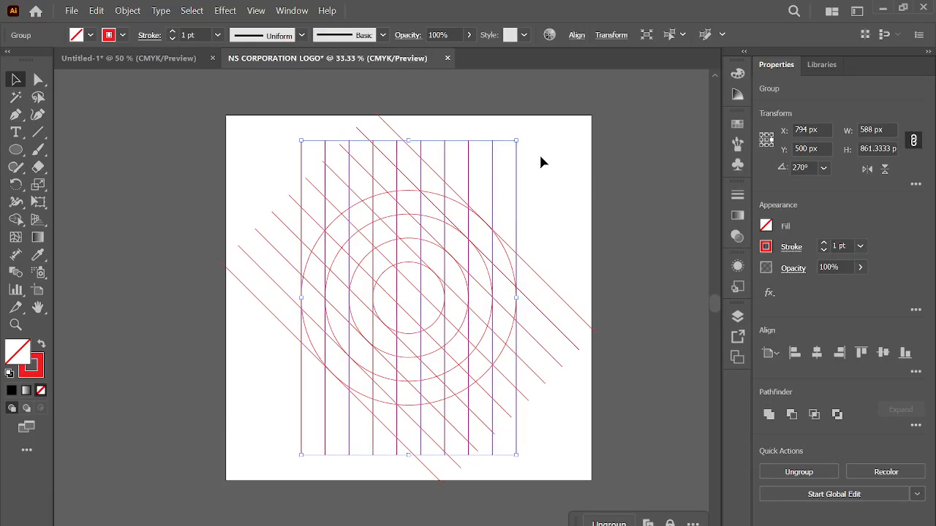
pyautogui.rightClick(541, 158)
pyautogui.moveTo(660, 444)
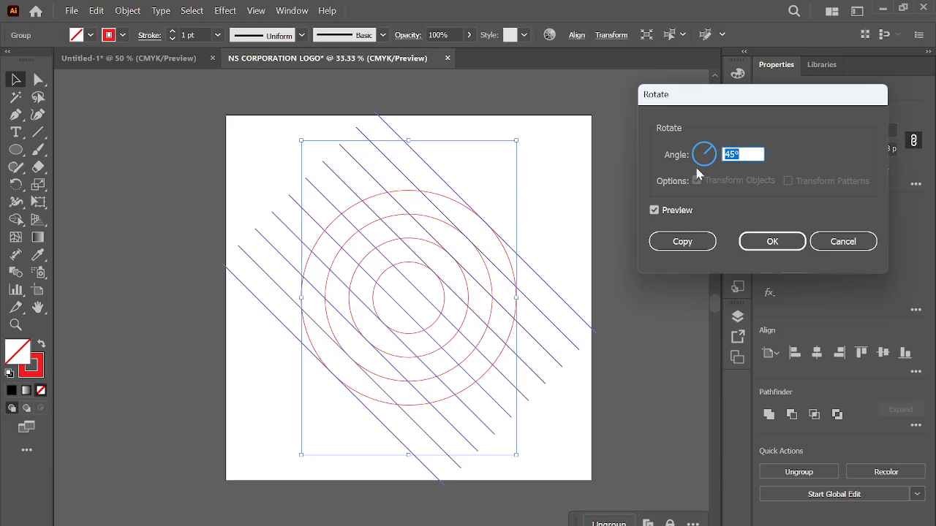
pyautogui.click(723, 151)
pyautogui.write('-')
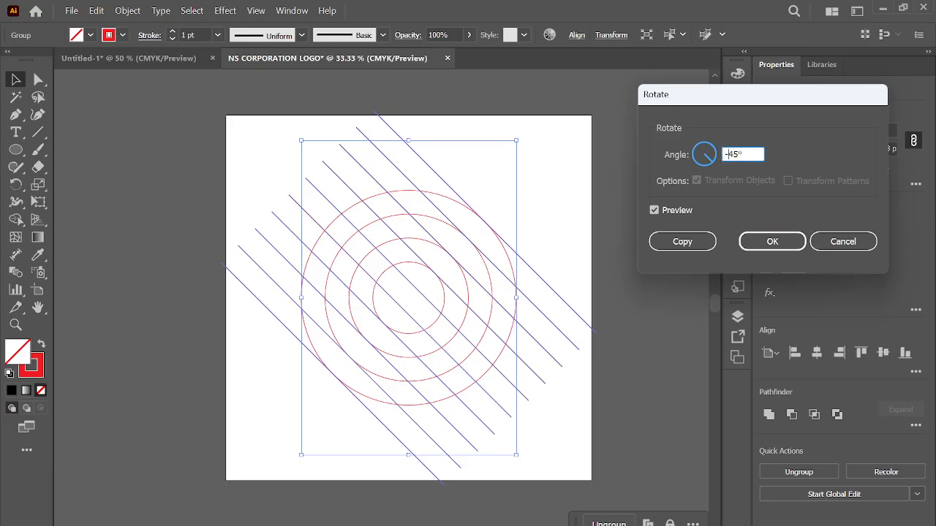
pyautogui.click(698, 241)
pyautogui.click(574, 160)
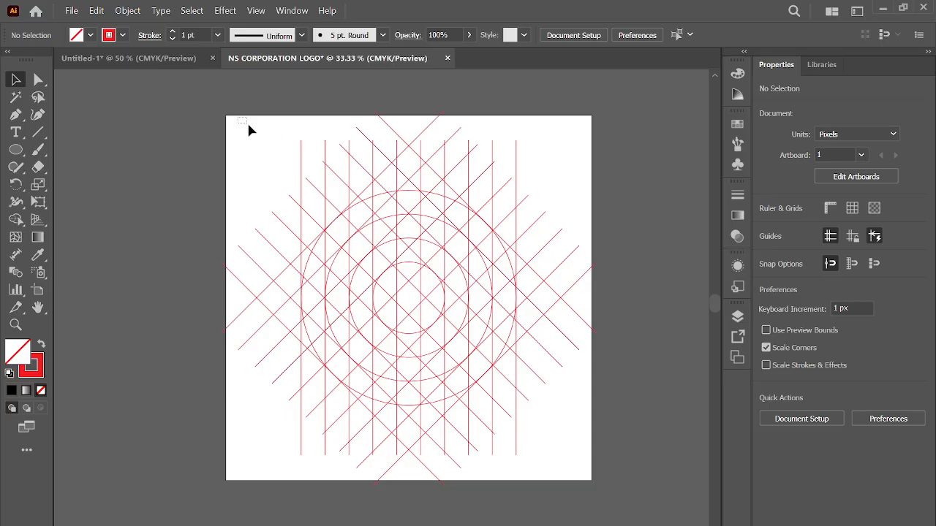
# Select the whole grid for the Shape Builder, with no stroke and a cyan fill
pyautogui.moveTo(246, 121); pyautogui.dragTo(571, 446)
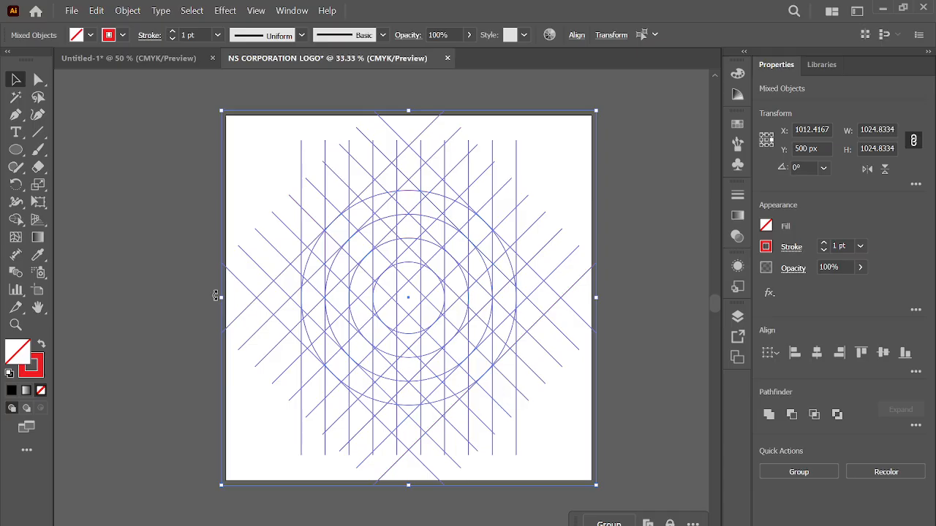
pyautogui.click(16, 221)
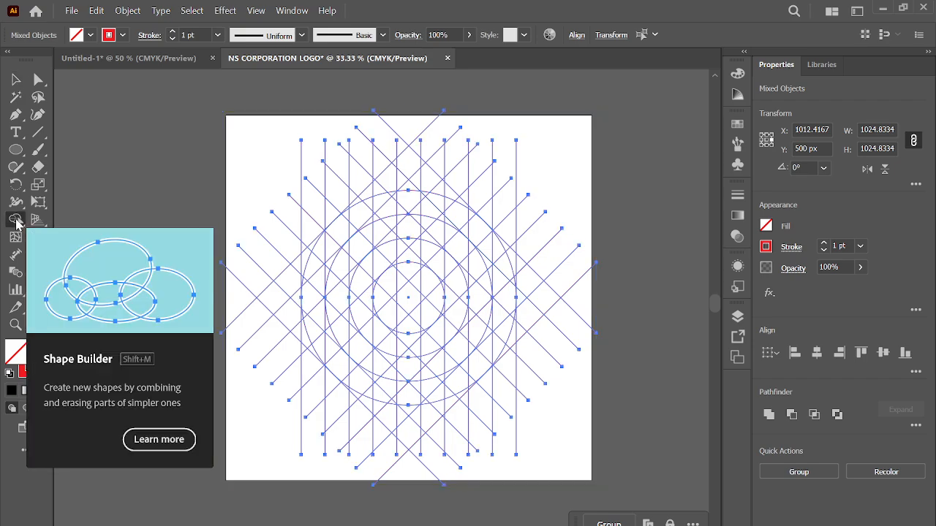
pyautogui.click(118, 36)
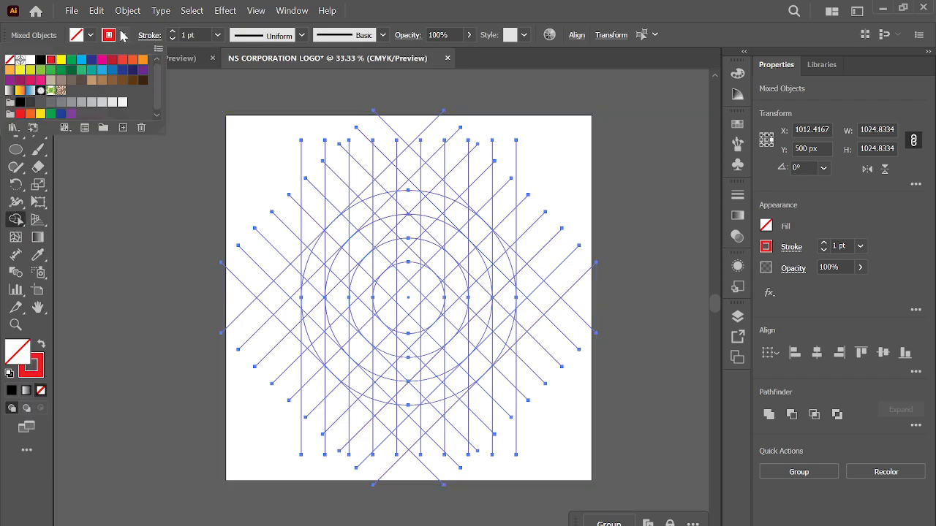
pyautogui.click(11, 61)
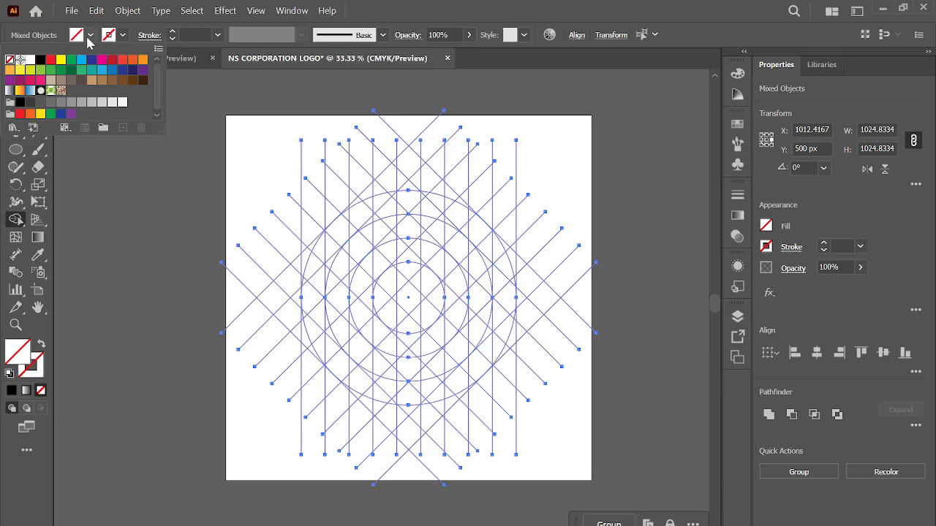
pyautogui.click(90, 37)
pyautogui.click(90, 37)
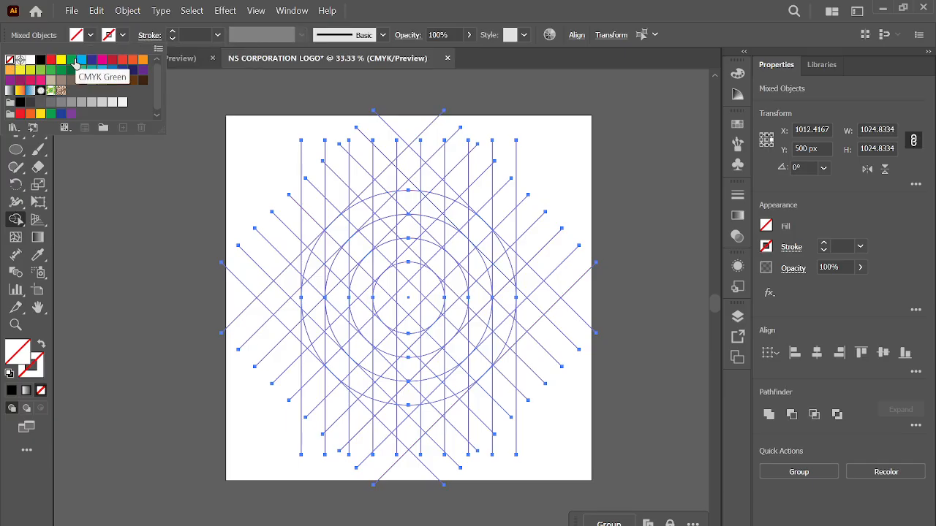
pyautogui.click(80, 60)
pyautogui.press('Escape')
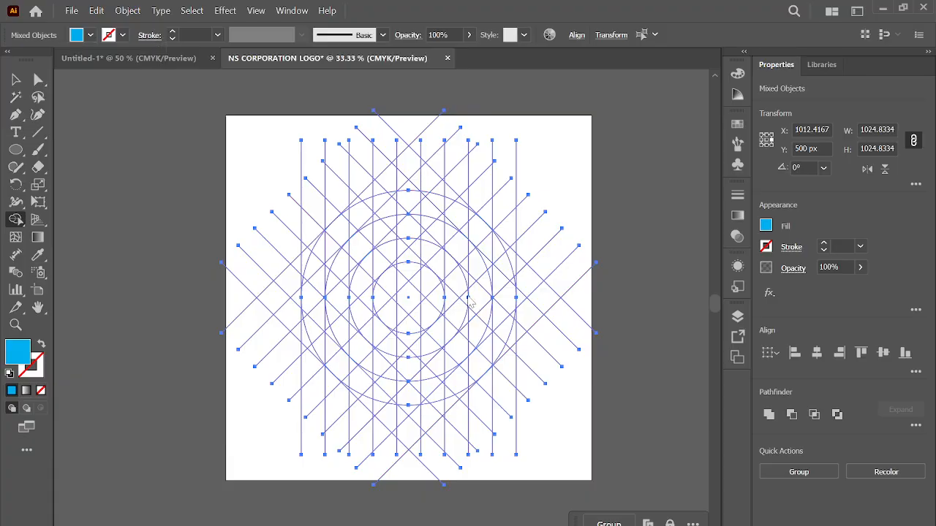
# Merge the grid cells above the circles into a cyan chevron, three diamond cells long on each arm
pyautogui.scroll(2, 421, 236)
pyautogui.scroll(-1, 436, 228)
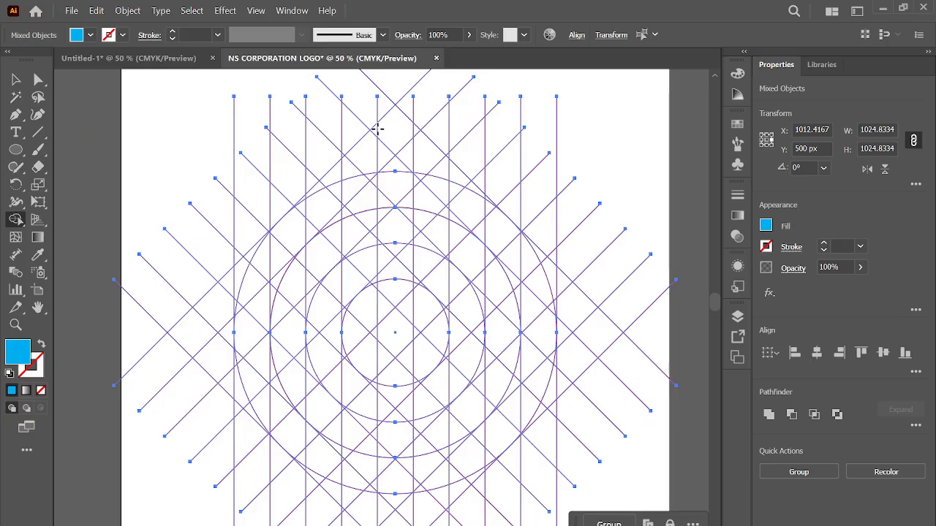
pyautogui.moveTo(400, 126); pyautogui.dragTo(404, 129)
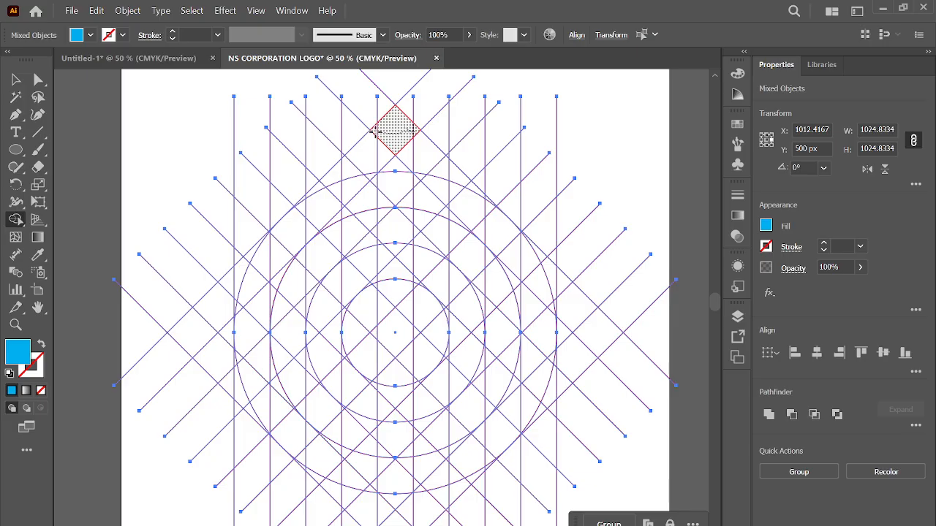
pyautogui.moveTo(374, 130); pyautogui.dragTo(395, 130)
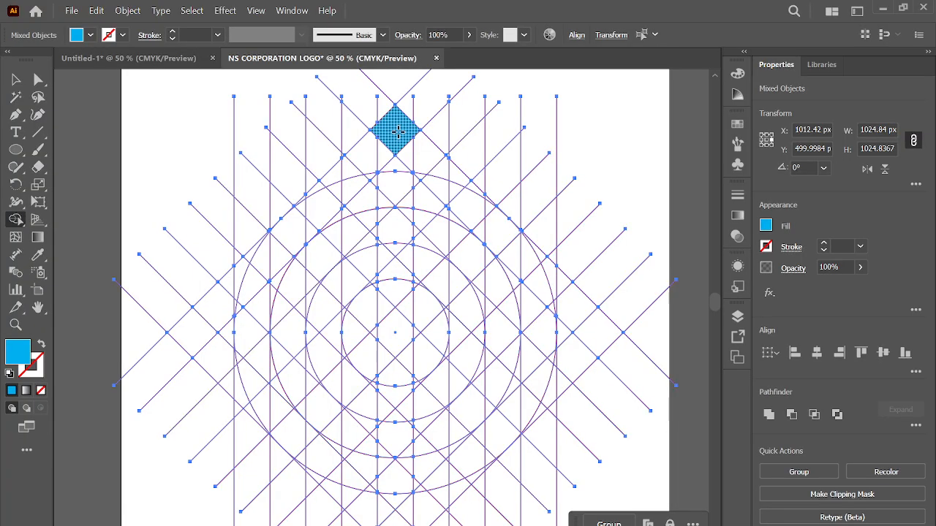
pyautogui.moveTo(381, 165)
pyautogui.mouseDown()
pyautogui.moveTo(353, 188)
pyautogui.moveTo(333, 176)
pyautogui.moveTo(386, 136)
pyautogui.mouseUp()
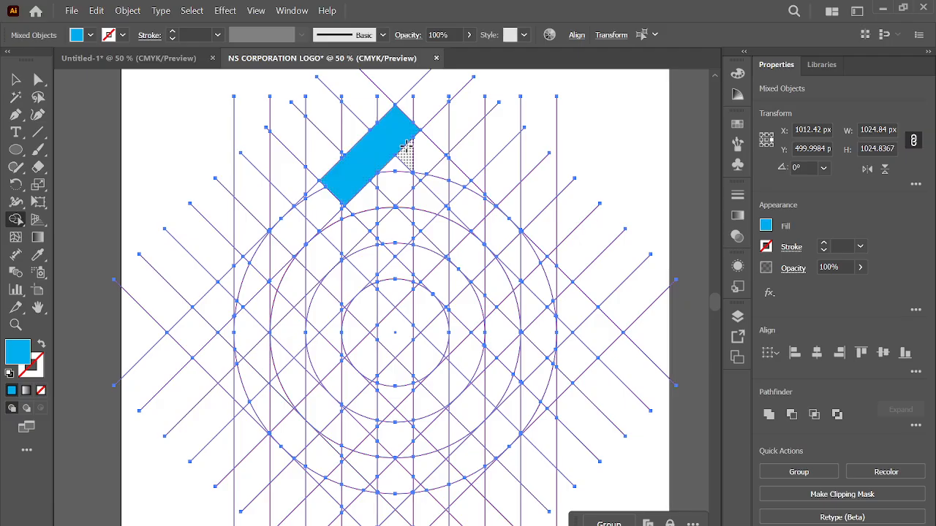
pyautogui.moveTo(413, 160)
pyautogui.mouseDown()
pyautogui.moveTo(439, 187)
pyautogui.moveTo(458, 180)
pyautogui.moveTo(408, 138)
pyautogui.mouseUp()
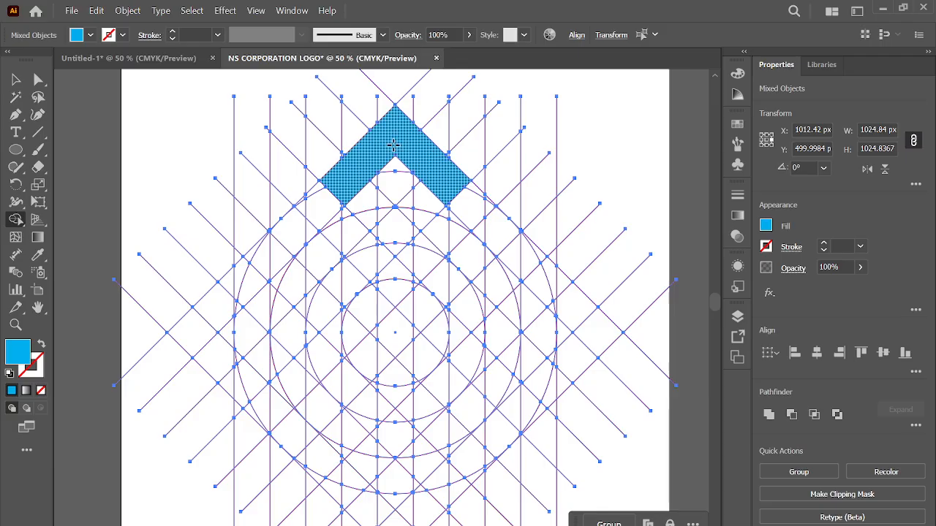
# Merge the cells of the central diagonal band into one bar running from the upper-left to the lower-right of the outer circle
pyautogui.scroll(-1, 392, 145)
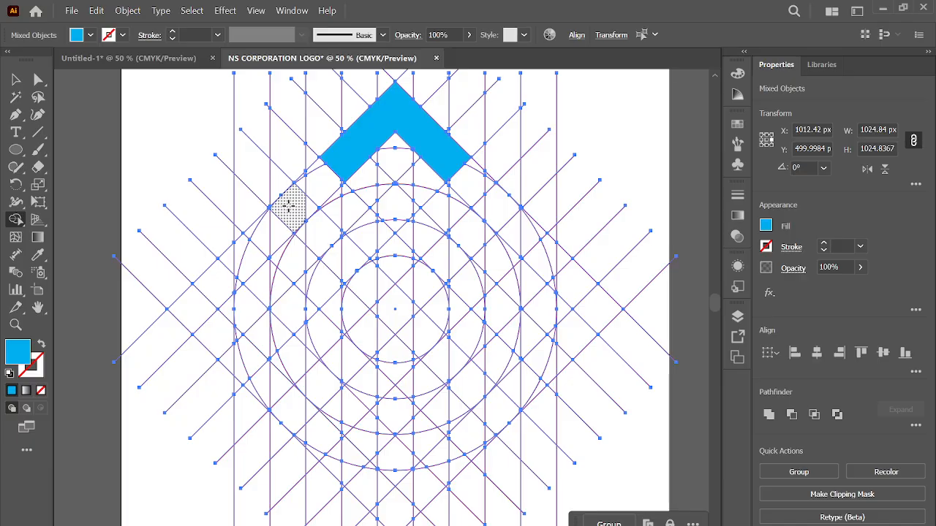
pyautogui.moveTo(289, 206)
pyautogui.mouseDown()
pyautogui.moveTo(374, 301)
pyautogui.moveTo(504, 418)
pyautogui.moveTo(475, 382)
pyautogui.mouseUp()
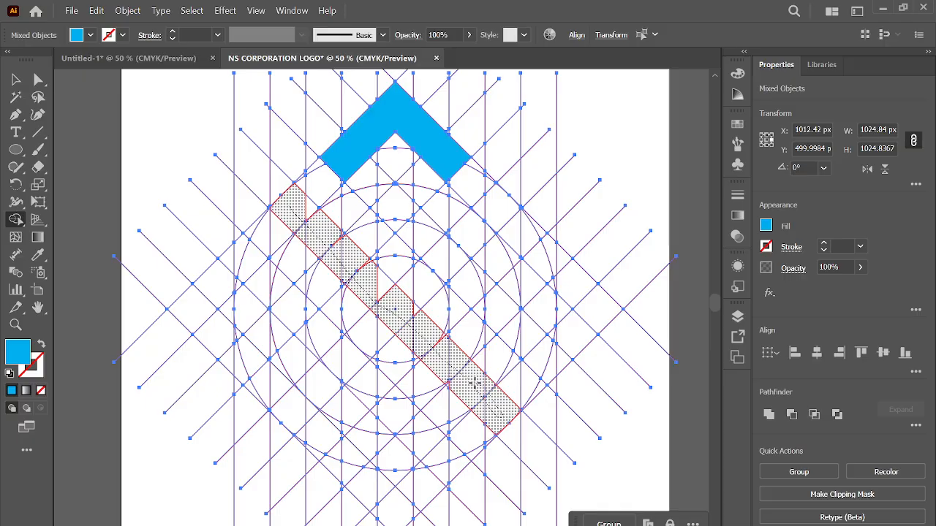
pyautogui.moveTo(441, 350)
pyautogui.mouseDown()
pyautogui.moveTo(400, 309)
pyautogui.moveTo(415, 309)
pyautogui.moveTo(300, 200)
pyautogui.mouseUp()
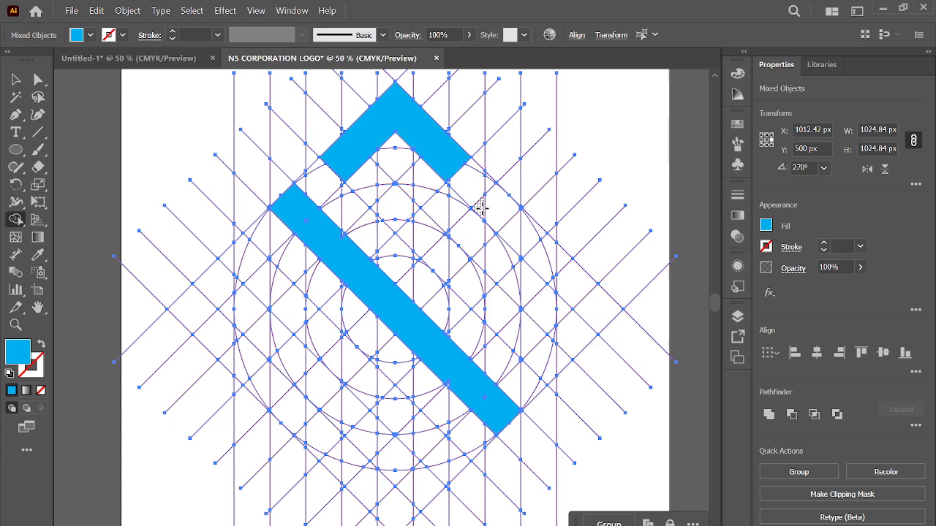
# Merge the cells between the two outermost circles on the right into an arc joined to the diagonal bar's lower end
pyautogui.moveTo(480, 208)
pyautogui.mouseDown()
pyautogui.moveTo(499, 219)
pyautogui.moveTo(528, 303)
pyautogui.moveTo(512, 382)
pyautogui.moveTo(498, 394)
pyautogui.moveTo(535, 369)
pyautogui.moveTo(525, 349)
pyautogui.mouseUp()
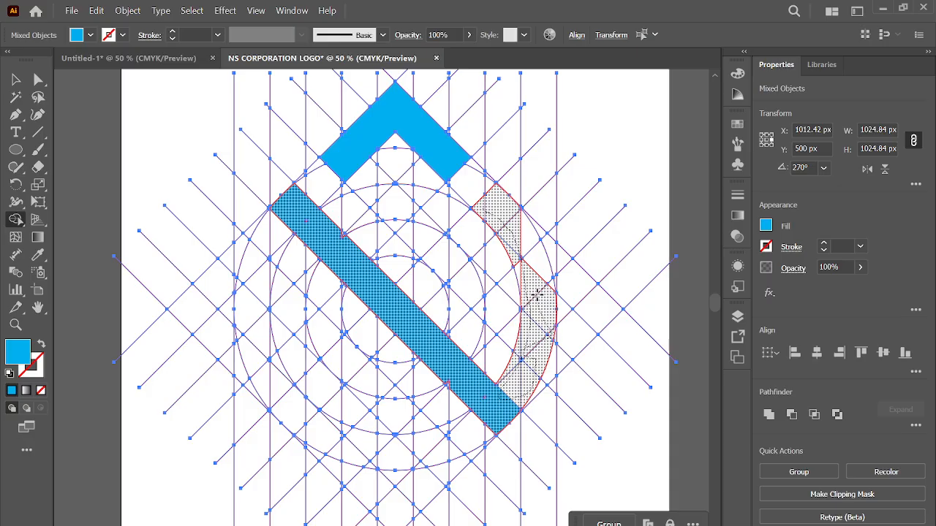
pyautogui.moveTo(537, 292)
pyautogui.mouseDown()
pyautogui.moveTo(525, 219)
pyautogui.moveTo(520, 270)
pyautogui.mouseUp()
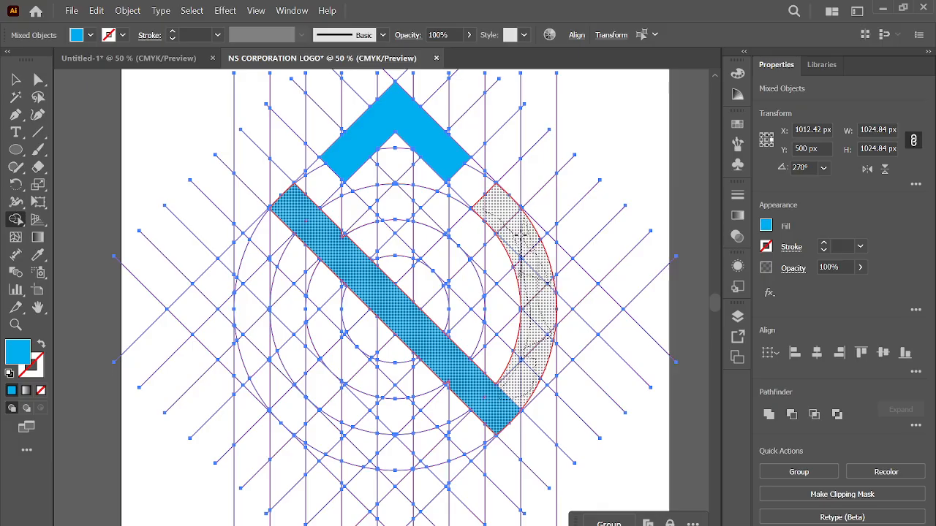
pyautogui.moveTo(519, 236); pyautogui.dragTo(527, 232)
# Merge the cells between the two outermost circles on the left into an arc joined to the diagonal bar's upper end
pyautogui.scroll(-2, 535, 252)
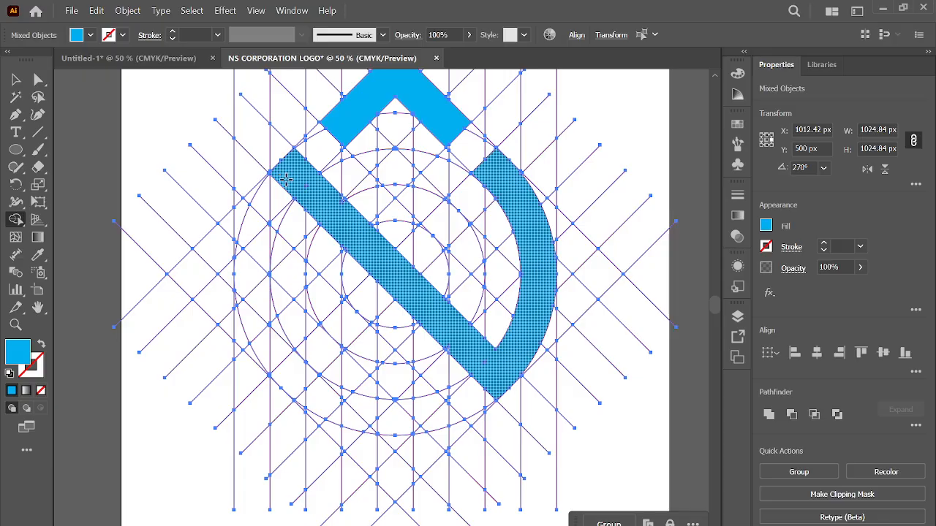
pyautogui.moveTo(285, 179); pyautogui.dragTo(272, 238)
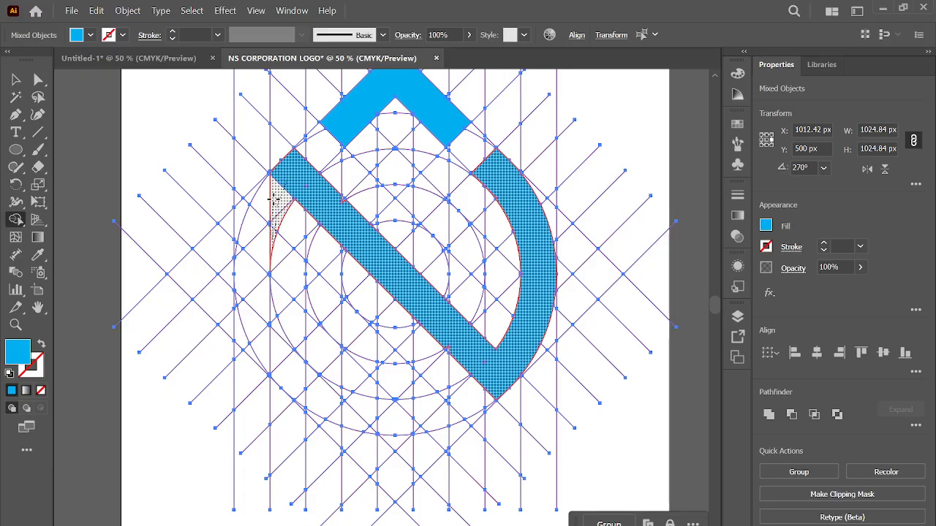
pyautogui.moveTo(274, 198)
pyautogui.mouseDown()
pyautogui.moveTo(258, 220)
pyautogui.moveTo(251, 268)
pyautogui.moveTo(240, 243)
pyautogui.moveTo(238, 257)
pyautogui.moveTo(249, 322)
pyautogui.moveTo(242, 295)
pyautogui.moveTo(274, 327)
pyautogui.moveTo(272, 317)
pyautogui.moveTo(277, 344)
pyautogui.mouseUp()
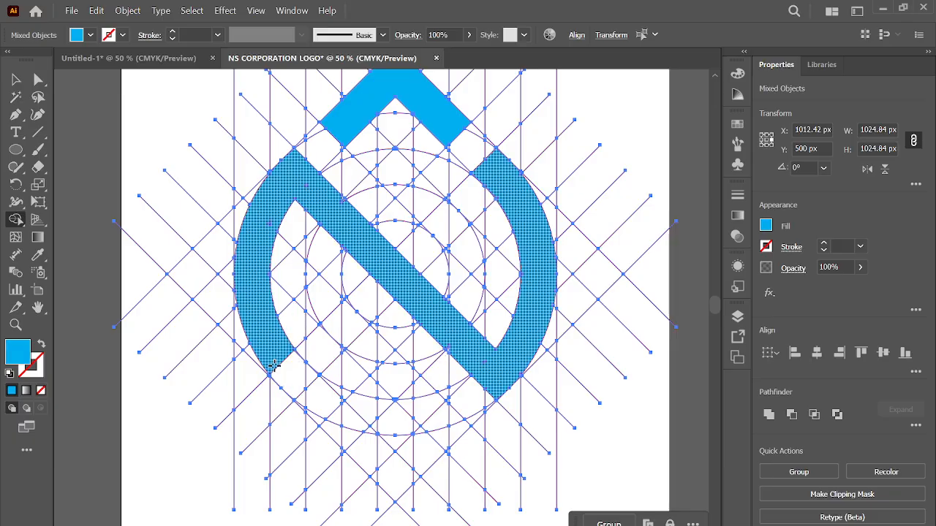
pyautogui.moveTo(273, 359); pyautogui.dragTo(307, 379)
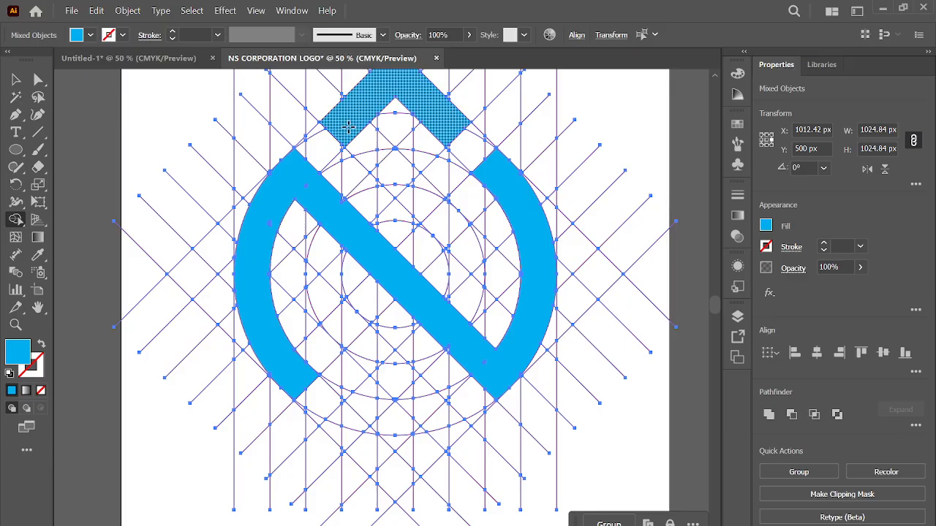
# Merge the cells running diagonally down from the chevron's left arm into one bar parallel to the central diagonal
pyautogui.moveTo(348, 124)
pyautogui.mouseDown()
pyautogui.moveTo(396, 176)
pyautogui.moveTo(383, 149)
pyautogui.moveTo(376, 174)
pyautogui.moveTo(420, 208)
pyautogui.moveTo(422, 187)
pyautogui.moveTo(400, 166)
pyautogui.mouseUp()
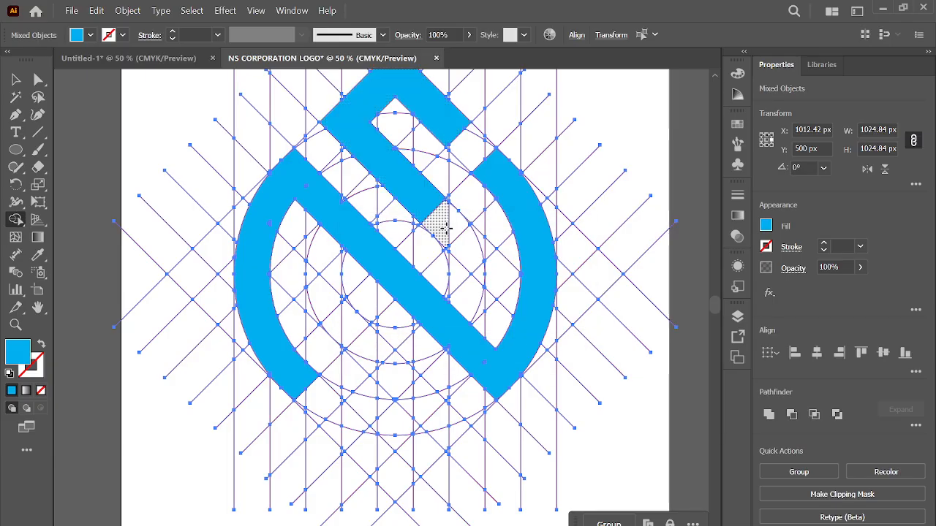
pyautogui.scroll(-2, 439, 212)
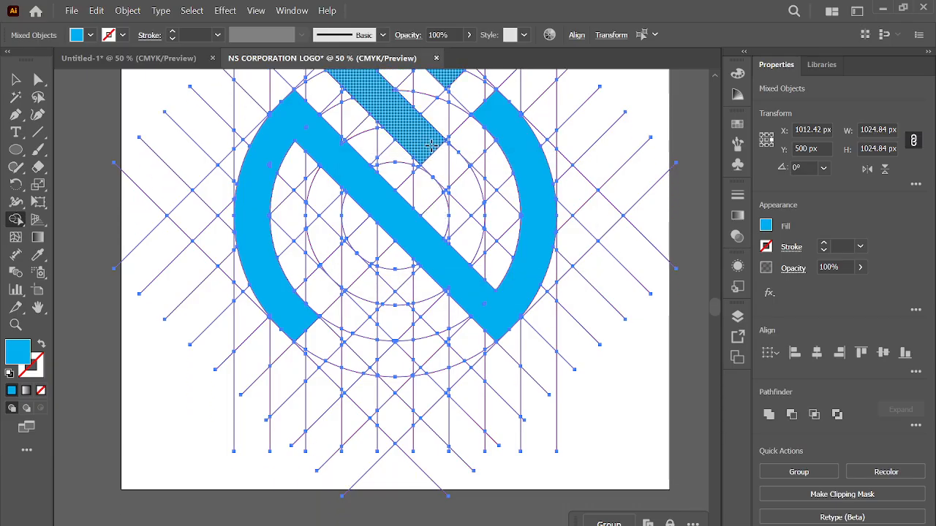
pyautogui.click(431, 145)
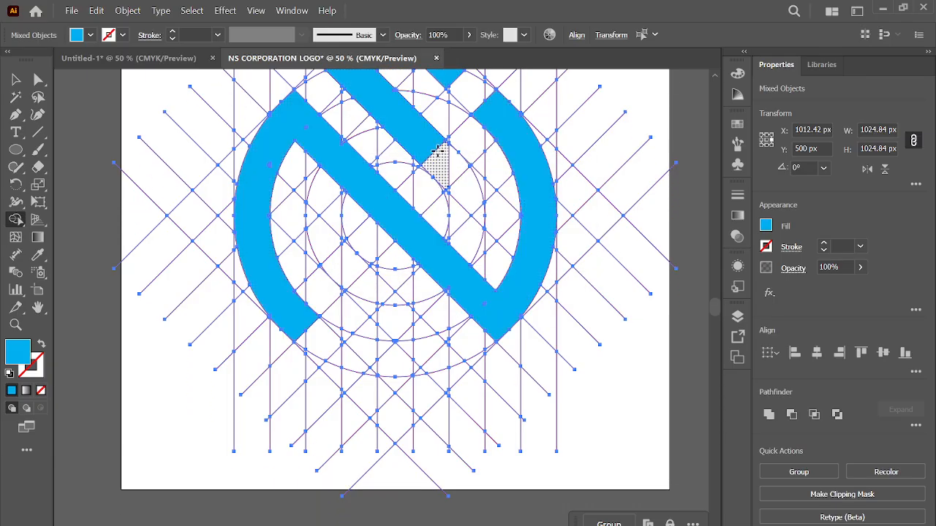
# Merge the cells between the two inner circles on the right into an arc joining the upper diagonal bar to the central diagonal
pyautogui.moveTo(437, 151)
pyautogui.mouseDown()
pyautogui.moveTo(469, 205)
pyautogui.moveTo(450, 252)
pyautogui.mouseUp()
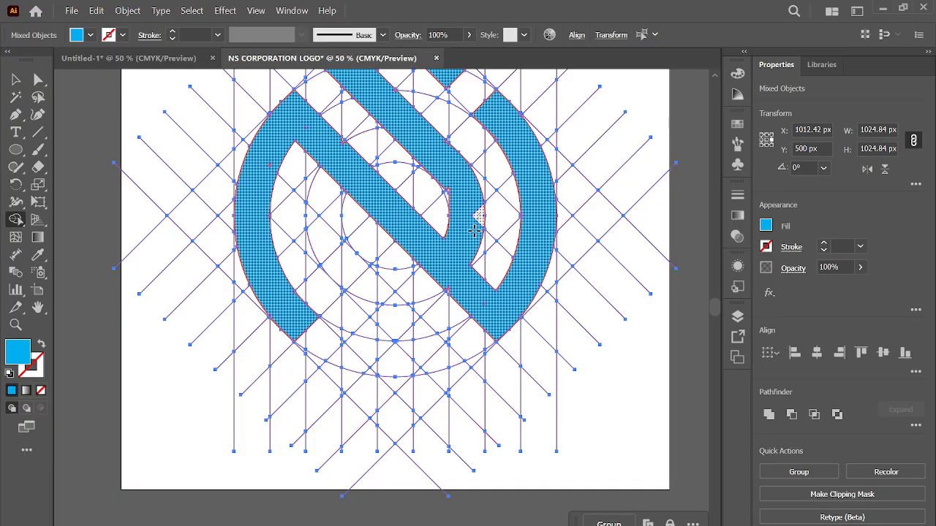
pyautogui.moveTo(474, 247); pyautogui.dragTo(472, 244)
pyautogui.moveTo(452, 201); pyautogui.dragTo(448, 193)
# Merge the grid cells below the central diagonal into a V that descends from the inner arc and rises again toward the left
pyautogui.scroll(-1, 462, 226)
pyautogui.scroll(-1, 439, 230)
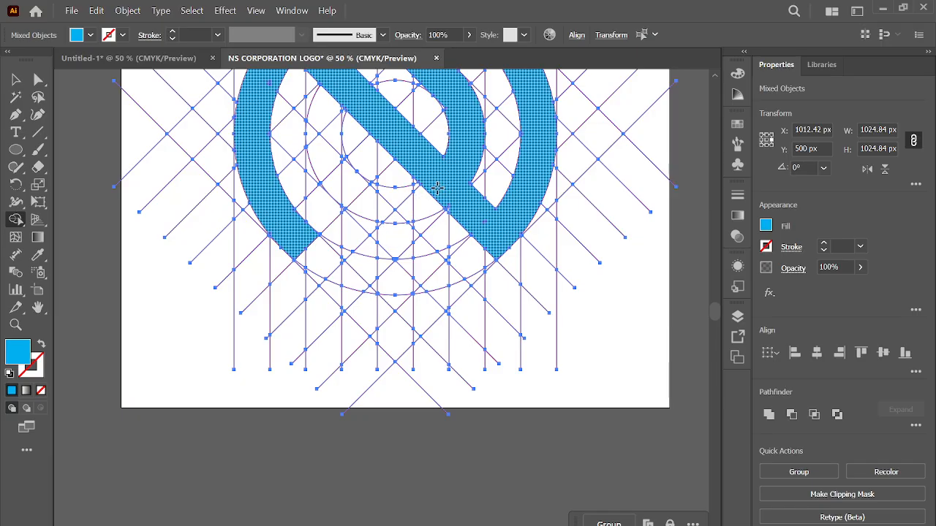
pyautogui.moveTo(436, 187)
pyautogui.mouseDown()
pyautogui.moveTo(377, 238)
pyautogui.moveTo(430, 216)
pyautogui.moveTo(398, 232)
pyautogui.mouseUp()
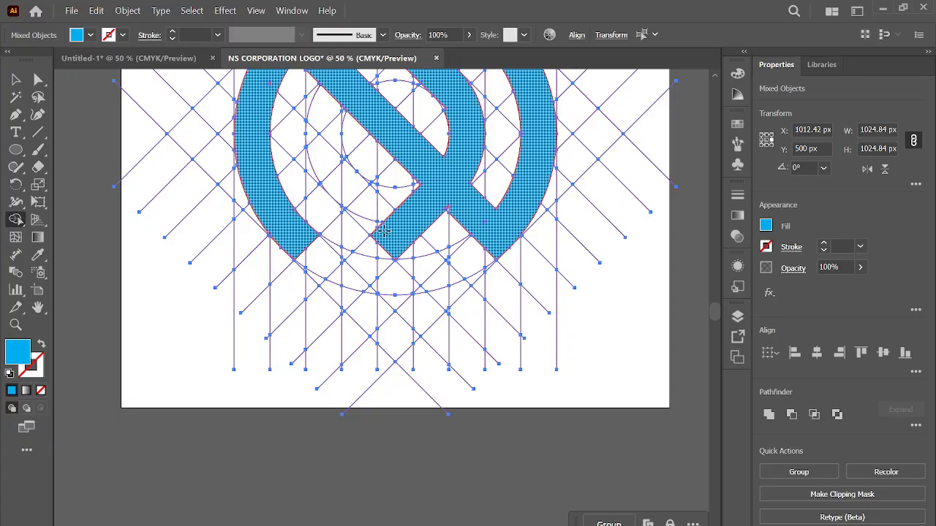
pyautogui.moveTo(383, 231)
pyautogui.mouseDown()
pyautogui.moveTo(360, 189)
pyautogui.moveTo(339, 183)
pyautogui.mouseUp()
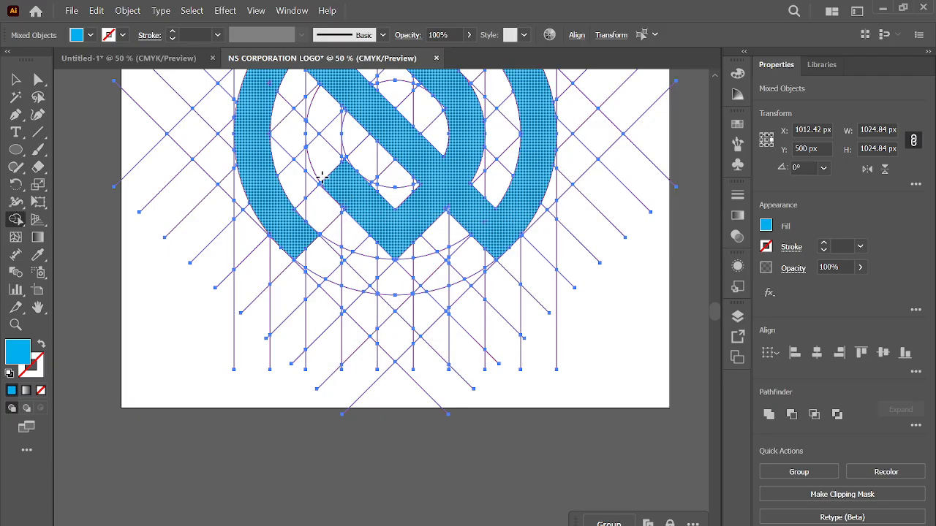
# Merge the cells at the upper end of the V's left arm into a pointed tip bounded by the inner circle
pyautogui.scroll(1, 321, 167)
pyautogui.scroll(1, 319, 162)
pyautogui.scroll(1, 307, 146)
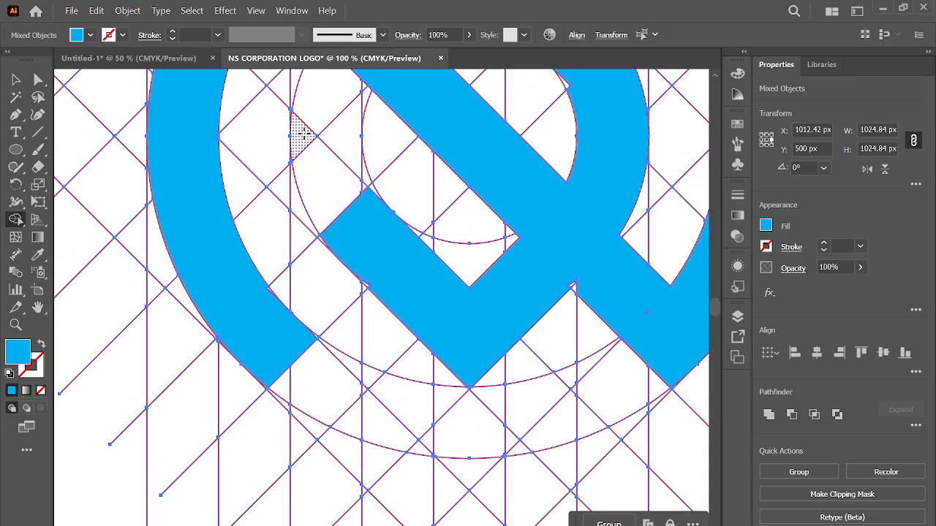
pyautogui.moveTo(303, 133); pyautogui.dragTo(320, 177)
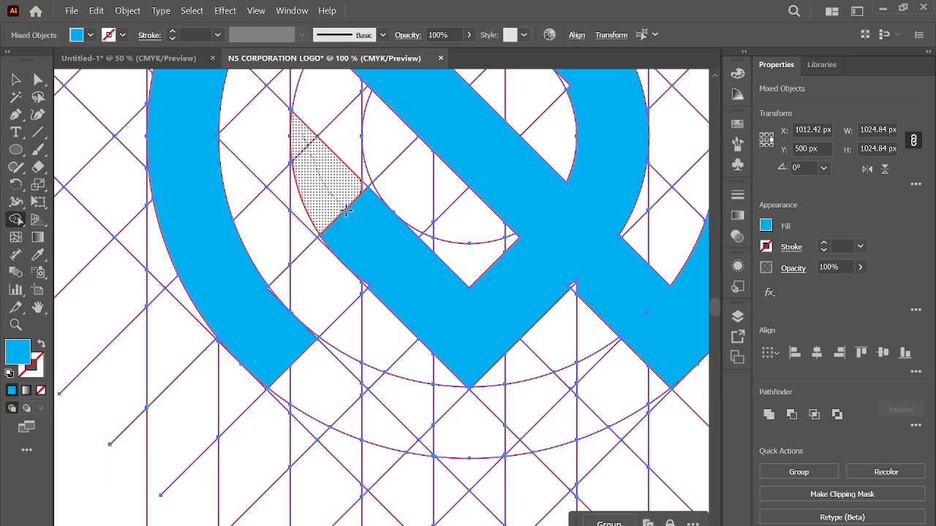
pyautogui.moveTo(347, 211); pyautogui.dragTo(359, 216)
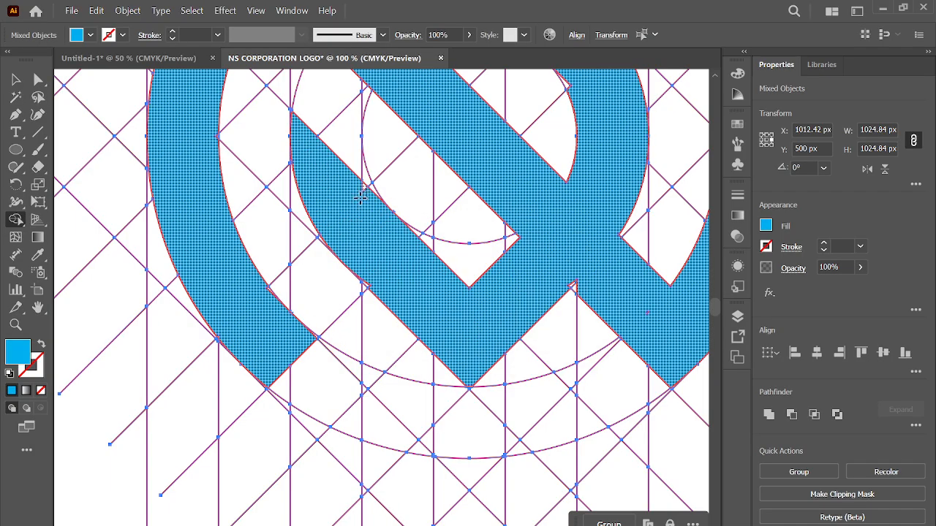
# Merge the leftover sliver on the outer edge of the V's left arm and undo the accidental merge with the neighbouring cell
pyautogui.scroll(4, 380, 293)
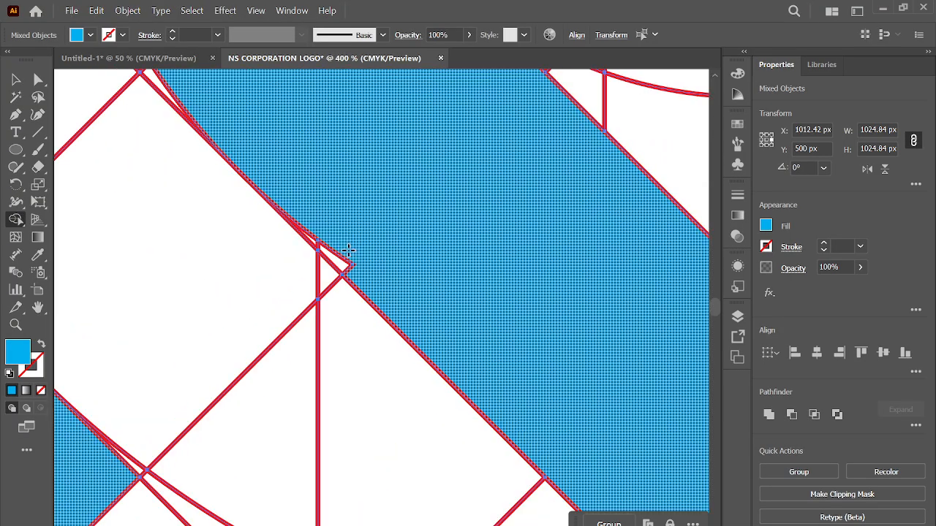
pyautogui.moveTo(351, 250); pyautogui.dragTo(344, 267)
pyautogui.moveTo(324, 228); pyautogui.dragTo(313, 236)
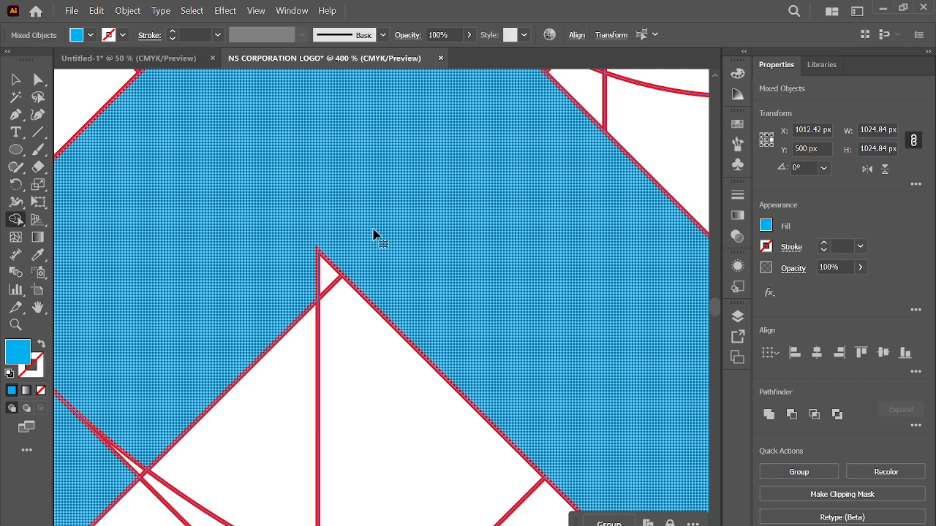
pyautogui.hotkey('ctrl', 'z')
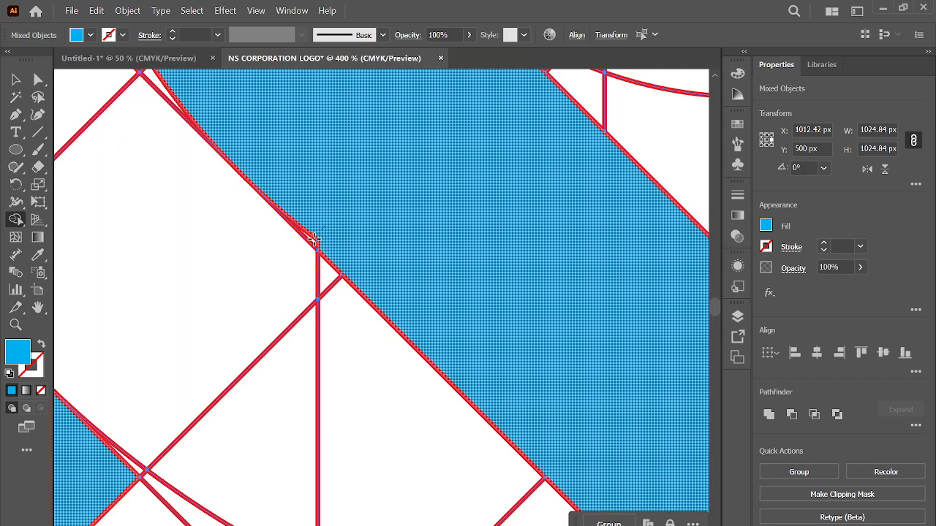
pyautogui.keyDown('alt'); pyautogui.scroll(-3, 405, 221); pyautogui.keyUp('alt')
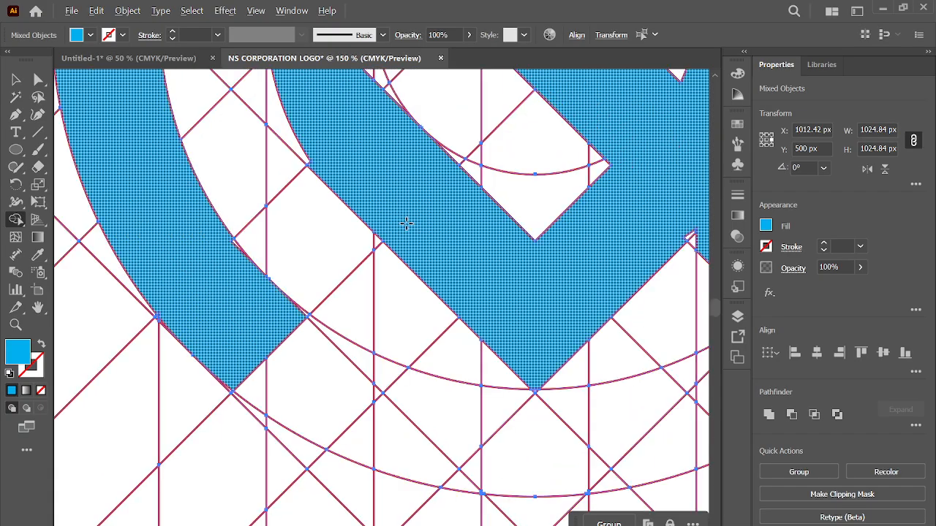
pyautogui.scroll(-2, 314, 298)
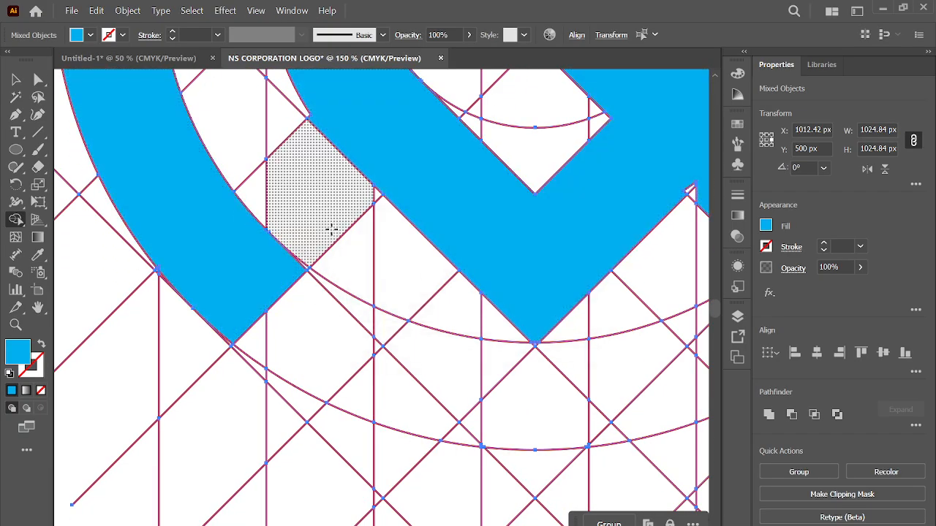
# Merge the tiny leftover sliver on the inner edge of the chevron's right arm into the logo shape
pyautogui.keyDown('alt'); pyautogui.scroll(-3, 328, 212); pyautogui.keyUp('alt')
pyautogui.scroll(2, 329, 234)
pyautogui.scroll(1, 479, 239)
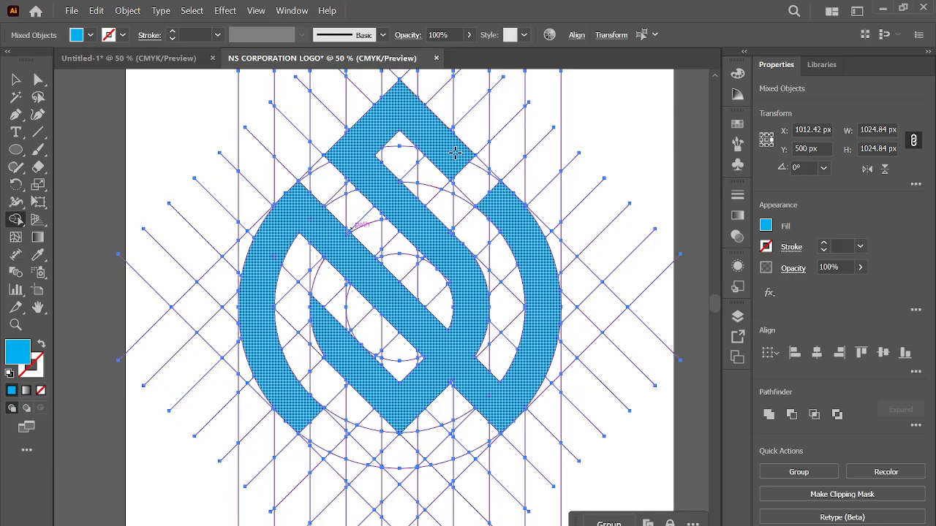
pyautogui.scroll(4, 453, 161)
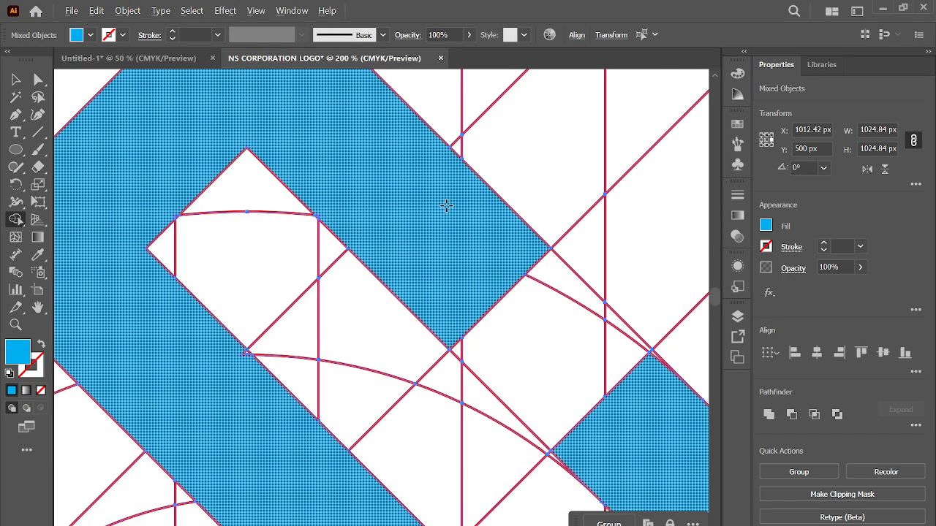
pyautogui.scroll(1, 445, 207)
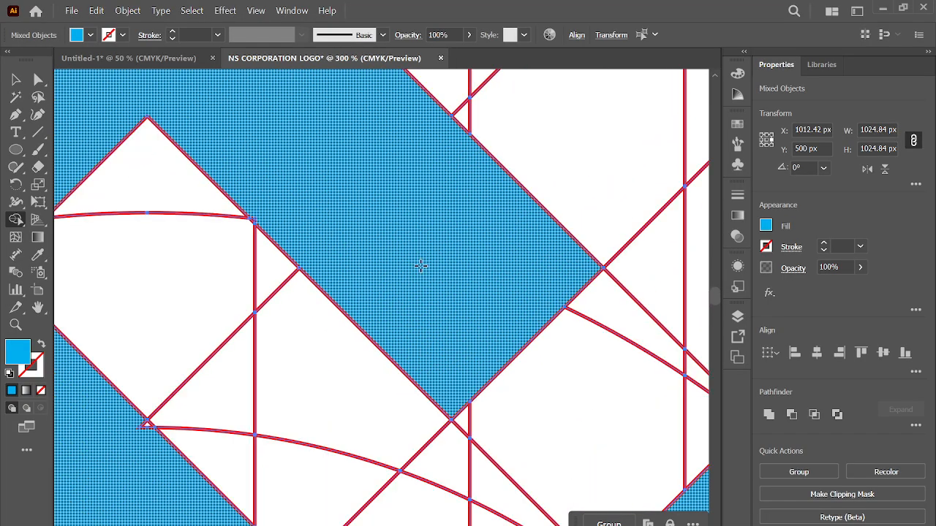
pyautogui.scroll(2, 380, 261)
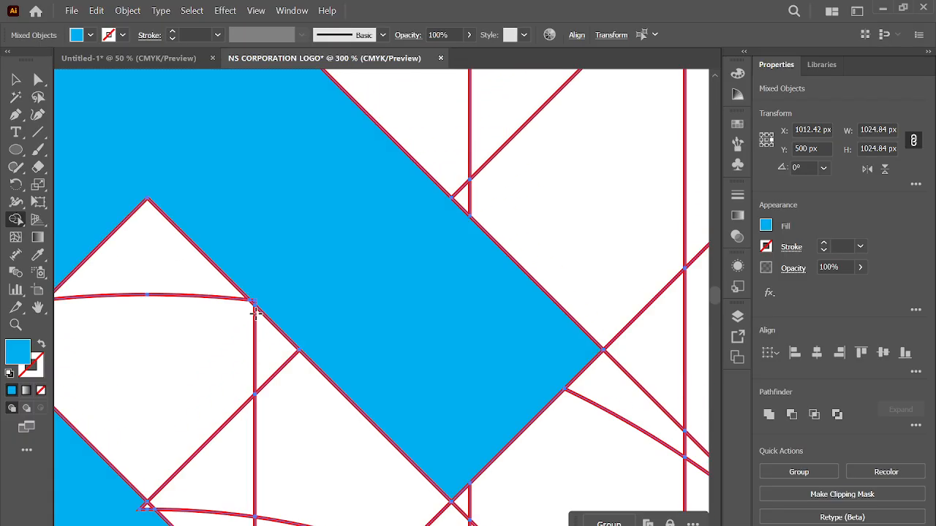
pyautogui.scroll(4, 256, 302)
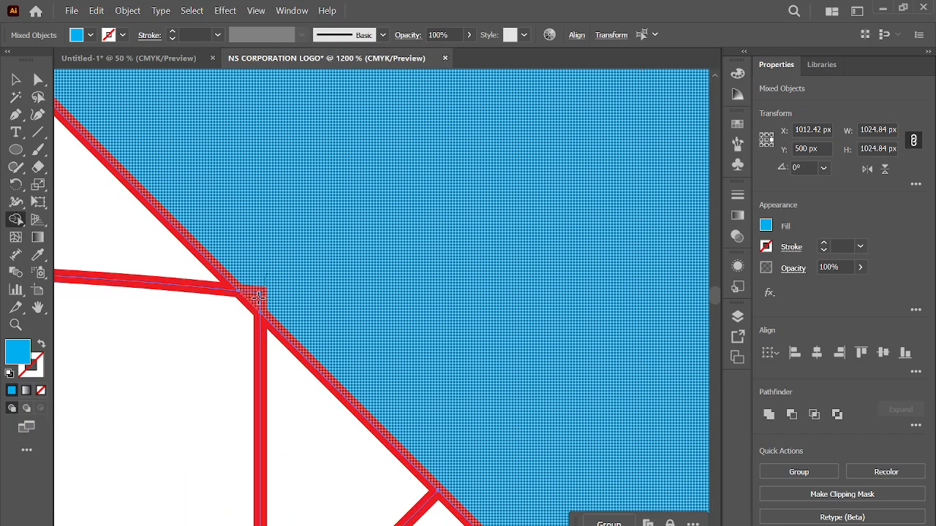
pyautogui.scroll(-3, 525, 294)
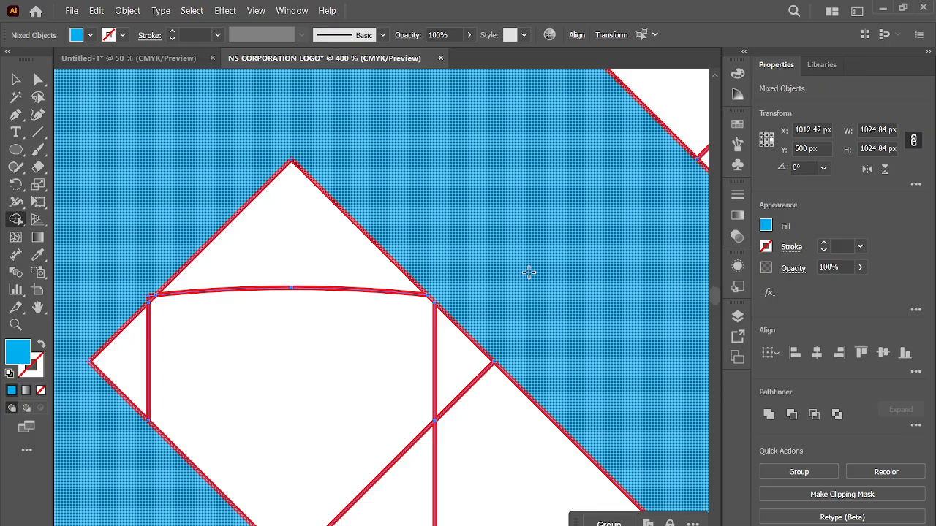
# Merge the tiny leftover sliver on the inner edge of the chevron's left arm into the logo shape
pyautogui.scroll(8, 528, 273)
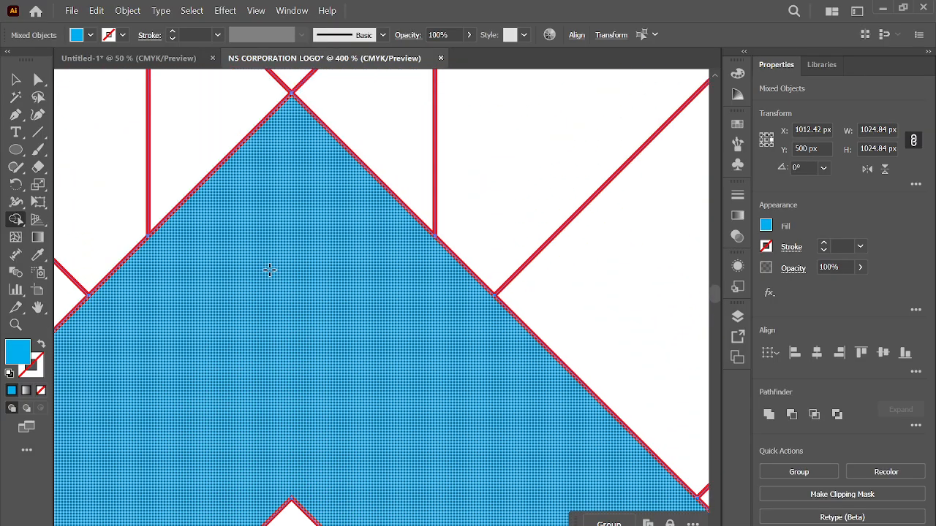
pyautogui.scroll(-4, 270, 270)
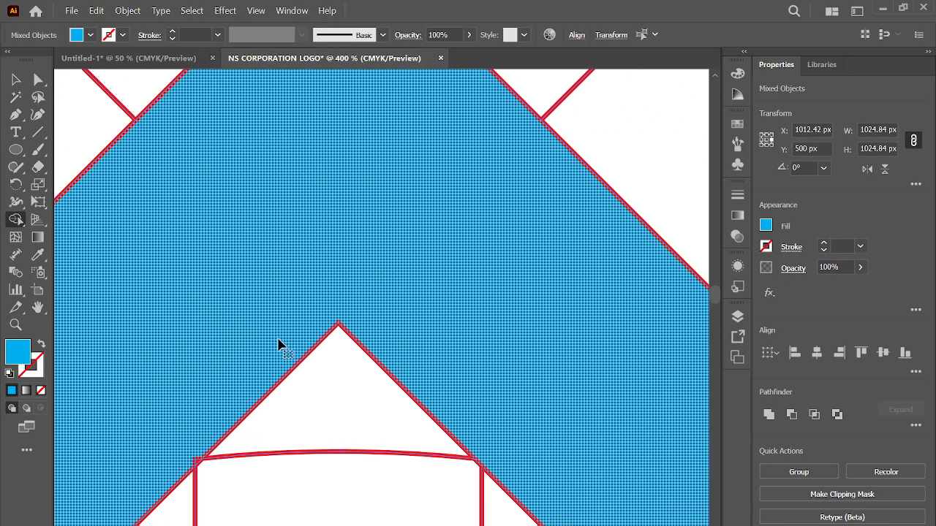
pyautogui.hscroll(-5, 163, 397)
pyautogui.scroll(-3, 271, 370)
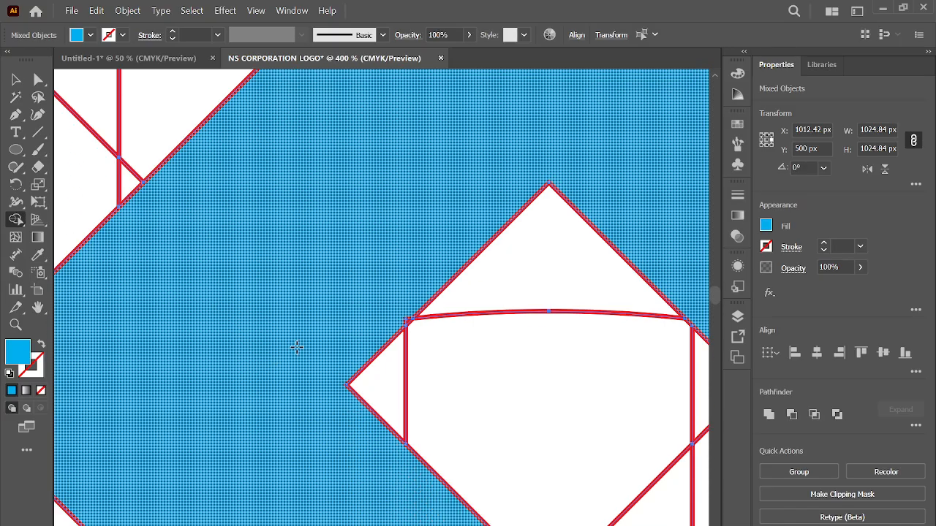
pyautogui.keyDown('alt'); pyautogui.scroll(4, 361, 302); pyautogui.keyUp('alt')
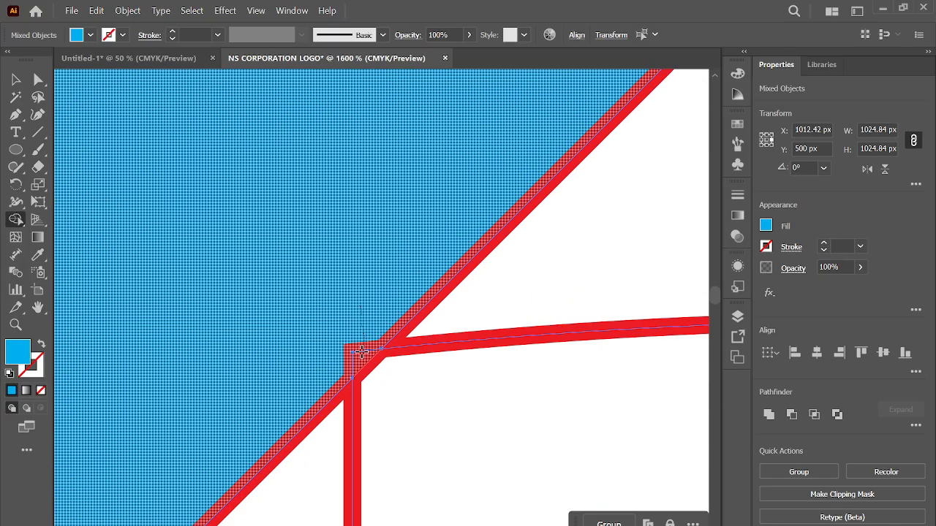
pyautogui.keyDown('alt'); pyautogui.scroll(-4, 353, 291); pyautogui.keyUp('alt')
# Merge the small triangular sliver on the upper edge of the bar below the chevron into the logo shape
pyautogui.hscroll(-2, 219, 388)
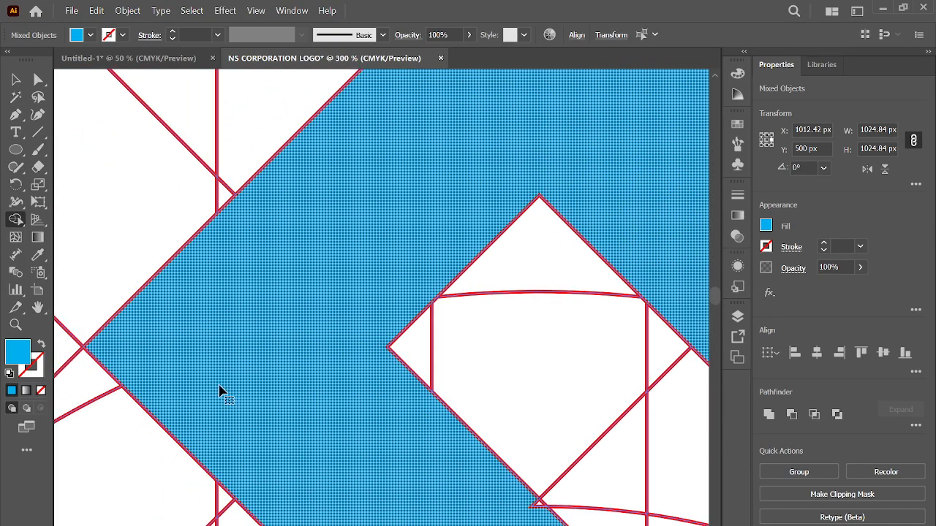
pyautogui.scroll(-4, 313, 355)
pyautogui.keyDown('alt'); pyautogui.scroll(3, 404, 344); pyautogui.keyUp('alt')
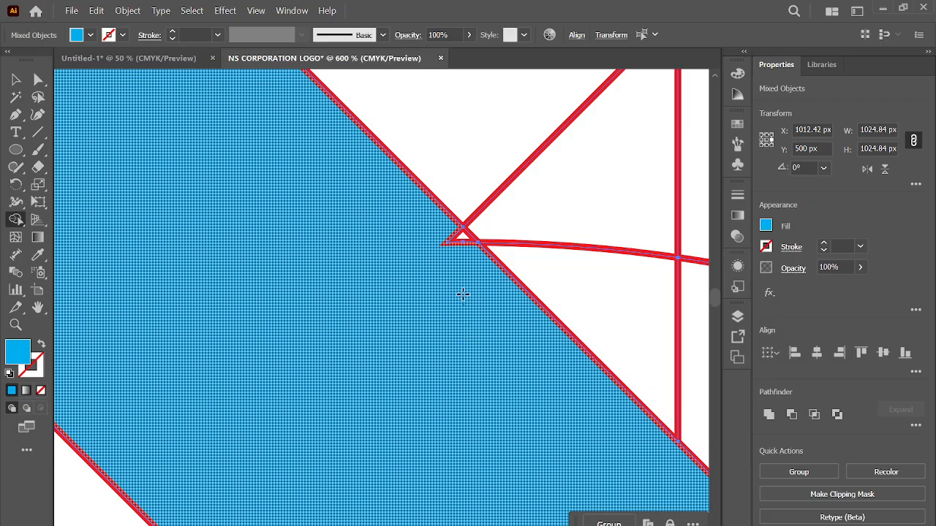
pyautogui.keyDown('alt'); pyautogui.scroll(-3, 439, 257); pyautogui.keyUp('alt')
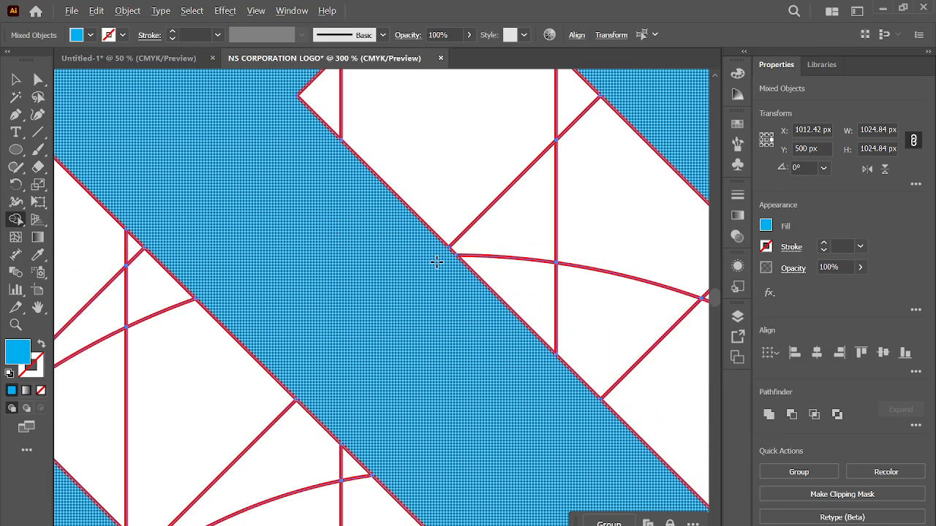
# Merge the slivers on the outer edge where the upper diagonal bar bends into the inner arc
pyautogui.keyDown('alt'); pyautogui.scroll(-3, 493, 385); pyautogui.keyUp('alt')
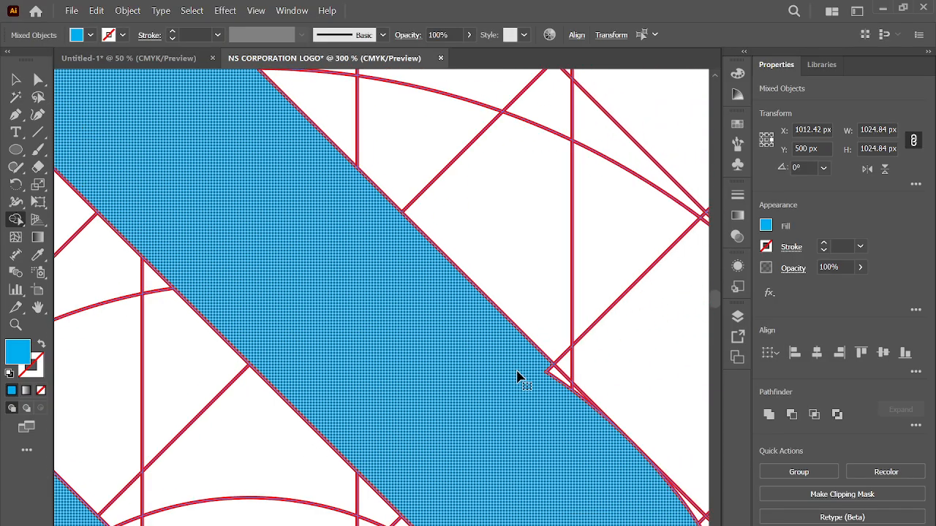
pyautogui.keyDown('alt'); pyautogui.scroll(3, 604, 462); pyautogui.keyUp('alt')
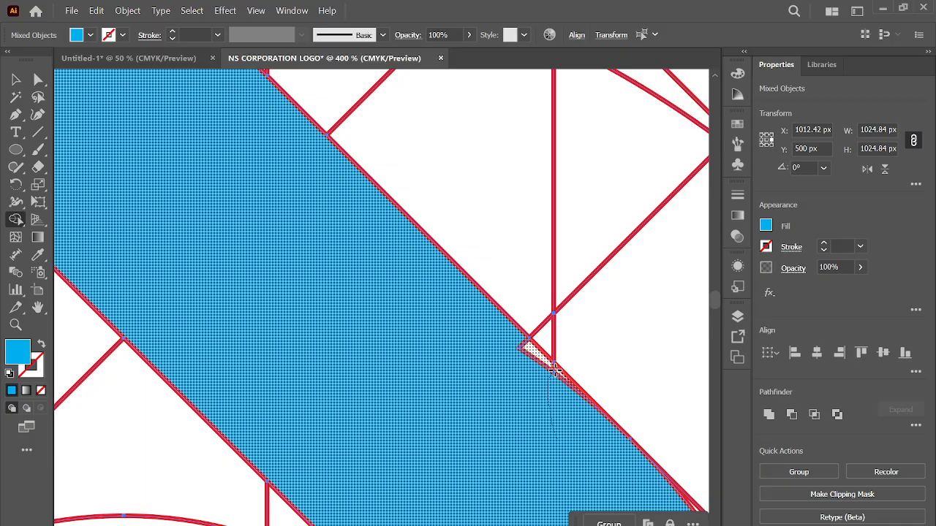
pyautogui.keyDown('alt'); pyautogui.scroll(-2, 522, 397); pyautogui.keyUp('alt')
# Merge the leftover sliver on the inner edge where the upper diagonal bar curves into the inner arc
pyautogui.keyDown('alt'); pyautogui.scroll(3, 524, 410); pyautogui.keyUp('alt')
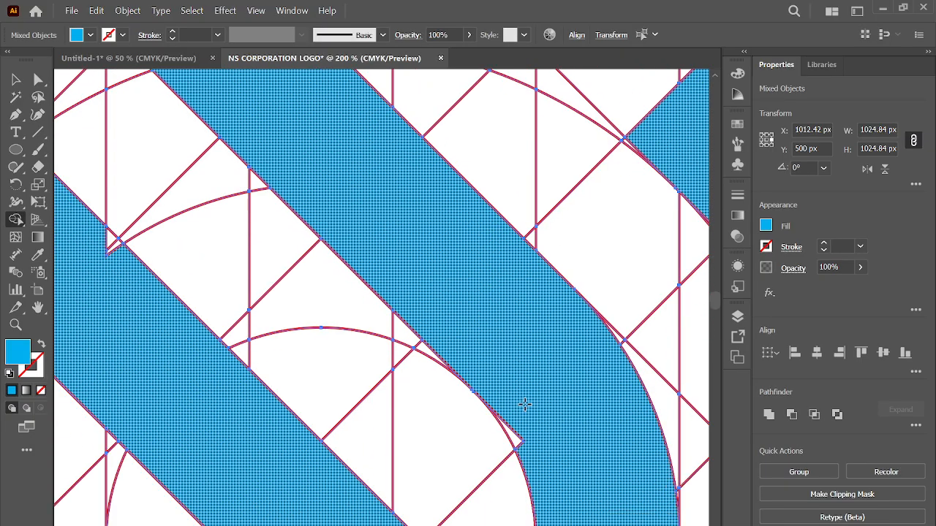
pyautogui.click(490, 375)
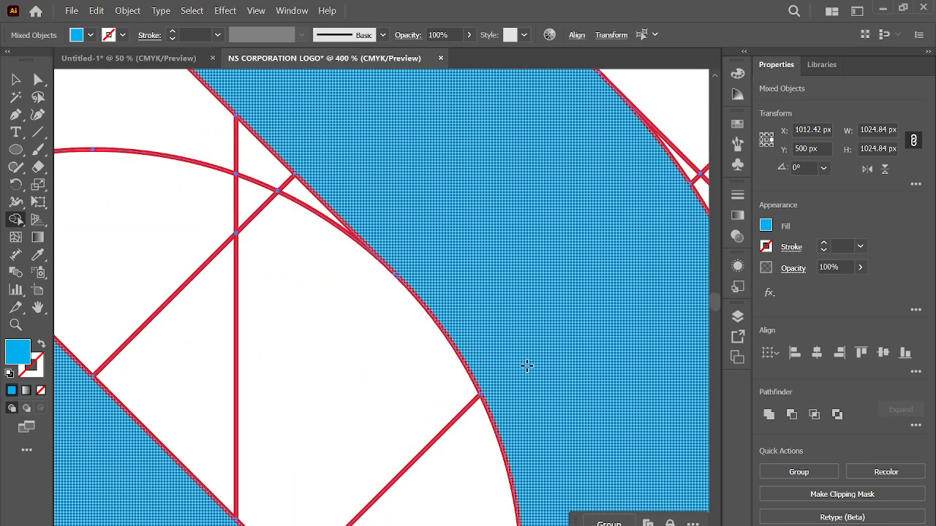
pyautogui.keyDown('alt'); pyautogui.scroll(-2, 585, 358); pyautogui.keyUp('alt')
pyautogui.keyDown('alt'); pyautogui.scroll(1, 623, 355); pyautogui.keyUp('alt')
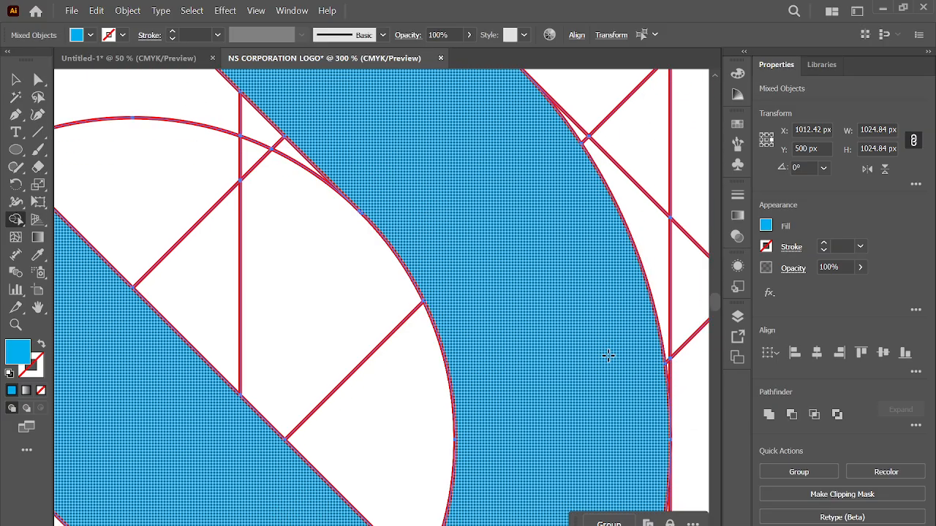
pyautogui.scroll(-5, 608, 355)
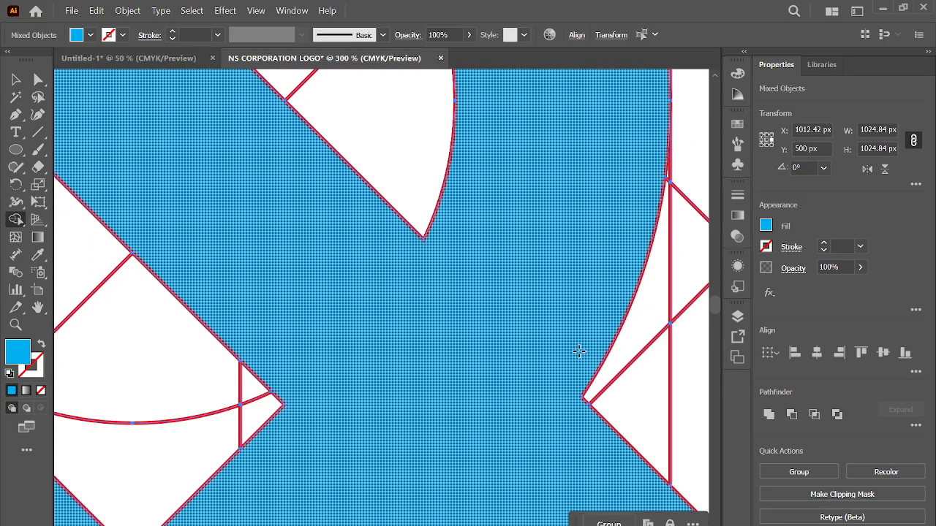
pyautogui.keyDown('alt'); pyautogui.scroll(-2, 541, 339); pyautogui.keyUp('alt')
pyautogui.keyDown('ctrl'); pyautogui.scroll(-2, 595, 397); pyautogui.keyUp('ctrl')
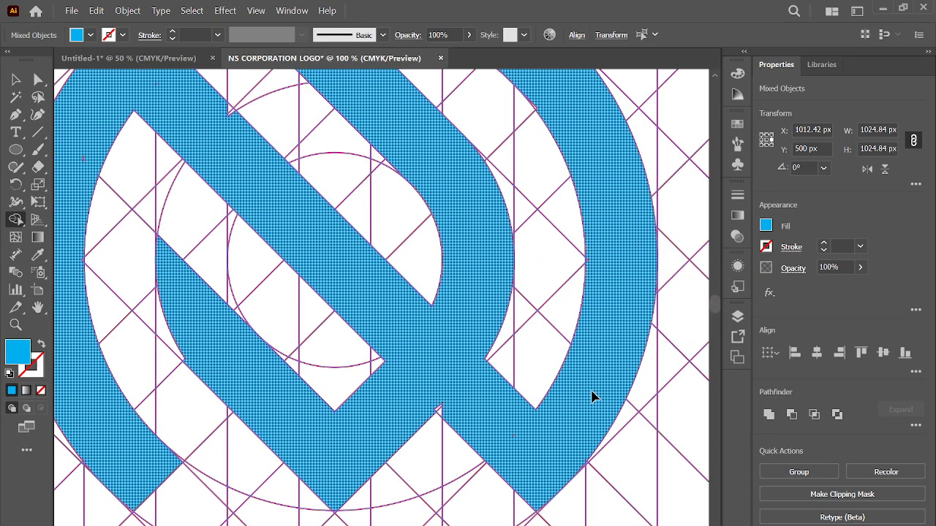
pyautogui.scroll(2, 491, 187)
pyautogui.keyDown('alt'); pyautogui.scroll(2, 473, 213); pyautogui.keyUp('alt')
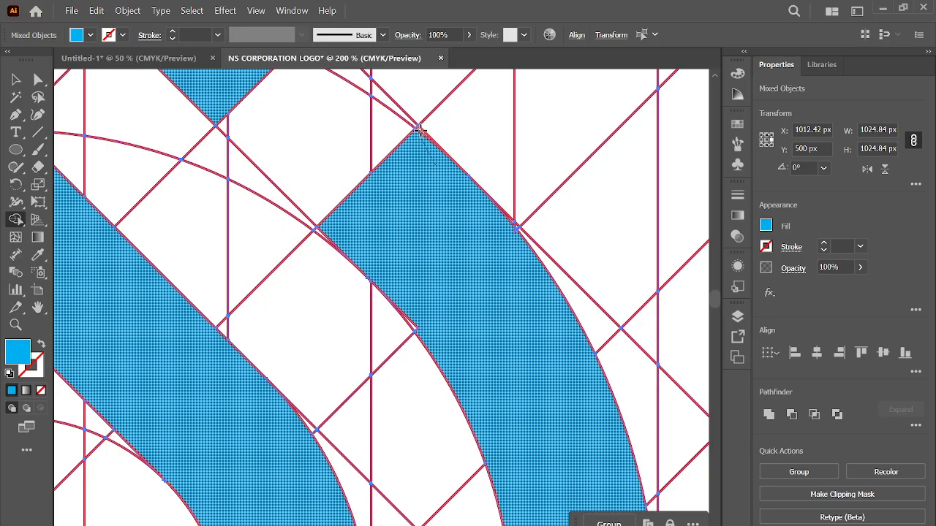
pyautogui.scroll(-1, 512, 197)
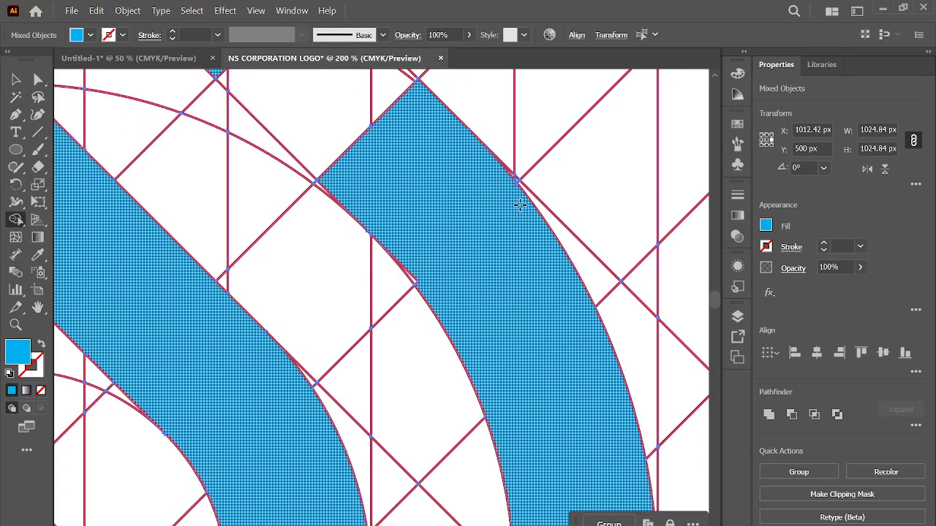
pyautogui.keyDown('alt'); pyautogui.scroll(1, 517, 203); pyautogui.keyUp('alt')
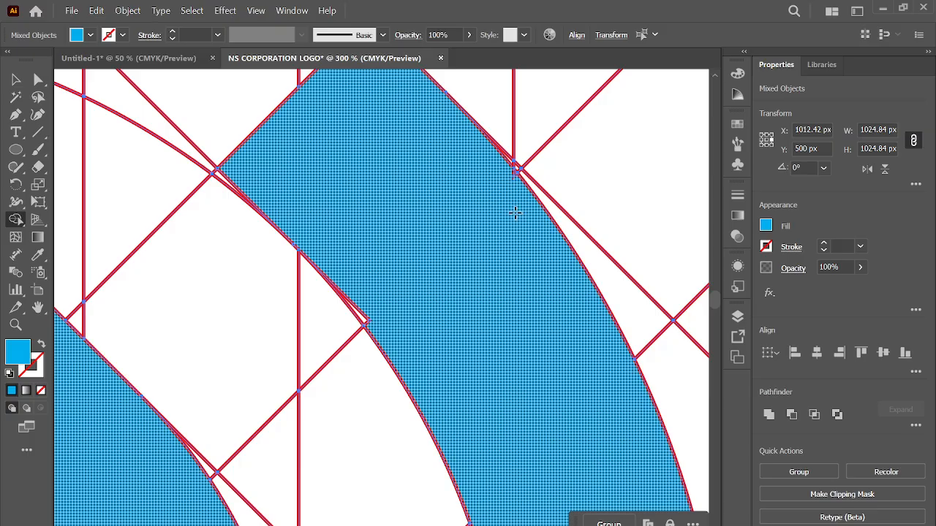
pyautogui.press('l')
pyautogui.keyDown('alt'); pyautogui.scroll(3, 515, 187); pyautogui.keyUp('alt')
pyautogui.moveTo(517, 176); pyautogui.dragTo(510, 166)
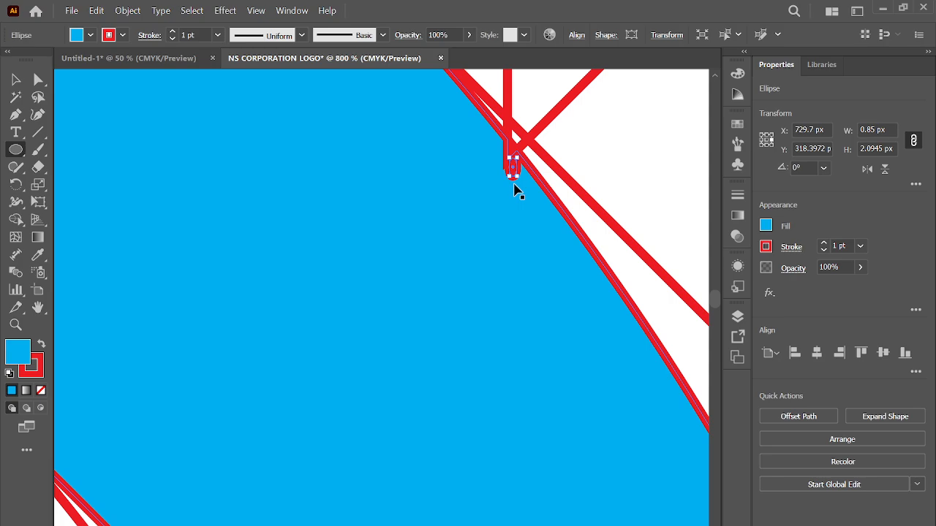
pyautogui.hotkey('ctrl', 'z')
# Select all the artwork and merge the sliver on the upper outer edge of the logo's right outer arc with the Shape Builder
pyautogui.hotkey('ctrl', 'a')
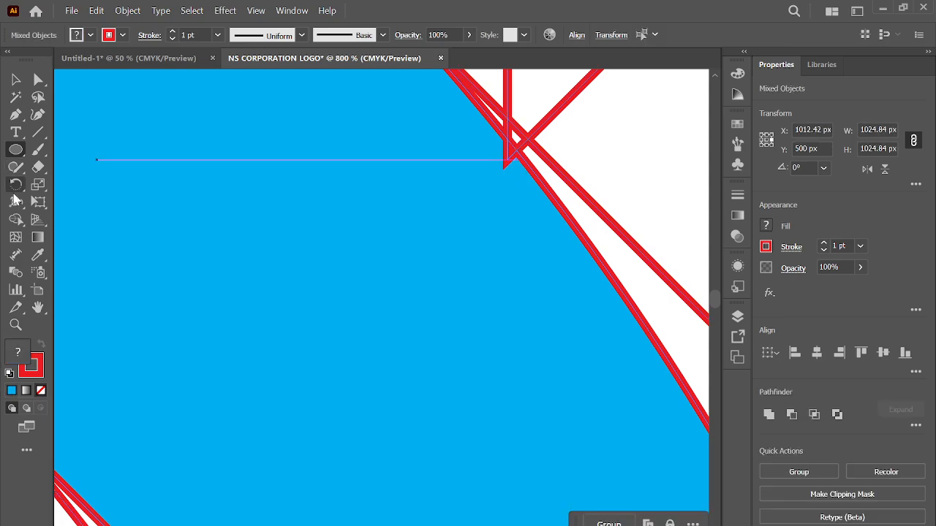
pyautogui.click(15, 219)
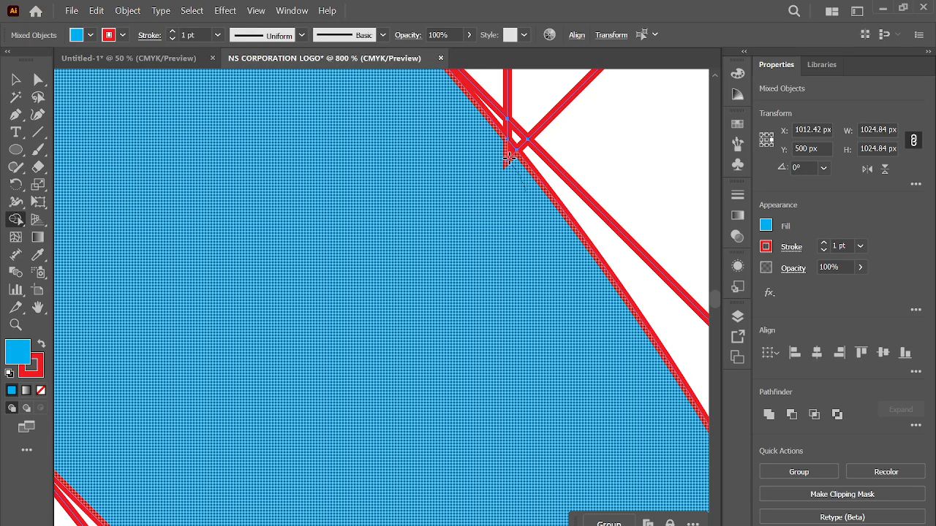
pyautogui.moveTo(509, 158); pyautogui.dragTo(508, 149)
pyautogui.scroll(-1, 506, 217)
pyautogui.hscroll(5, 344, 357)
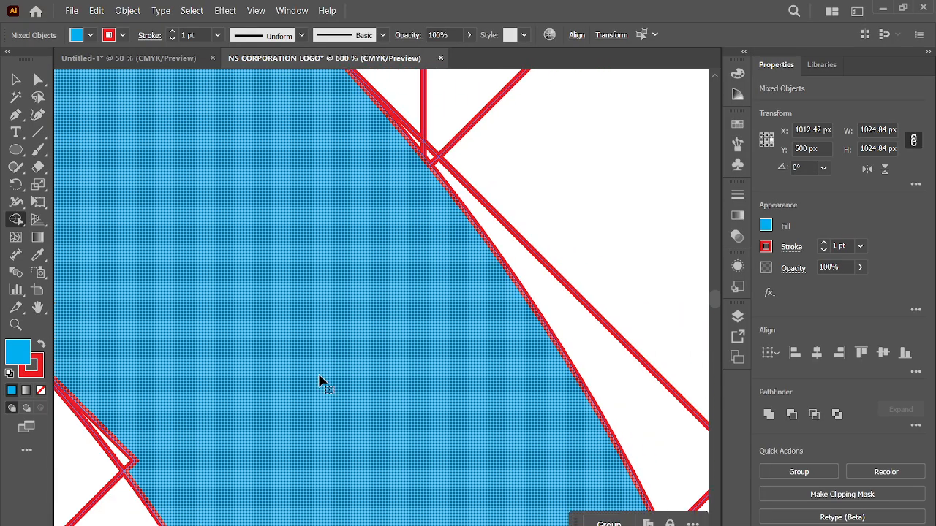
# Merge the thin triangular sliver on the upper inner edge of the right outer arc into the logo shape
pyautogui.hscroll(-5, 265, 389)
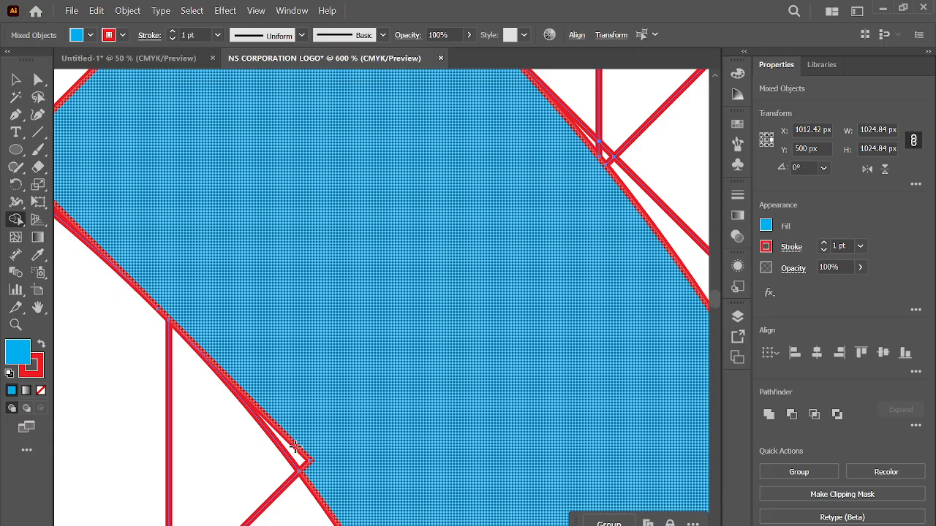
pyautogui.moveTo(295, 447); pyautogui.dragTo(315, 436)
pyautogui.scroll(-2, 337, 413)
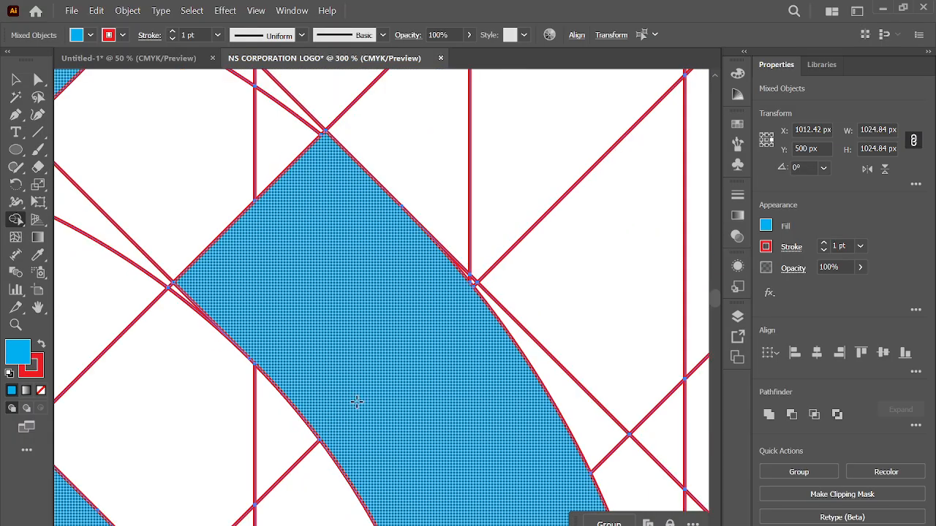
# Merge the tiny triangle halfway down the inner edge of the right outer arc into the logo shape
pyautogui.scroll(-10, 358, 400)
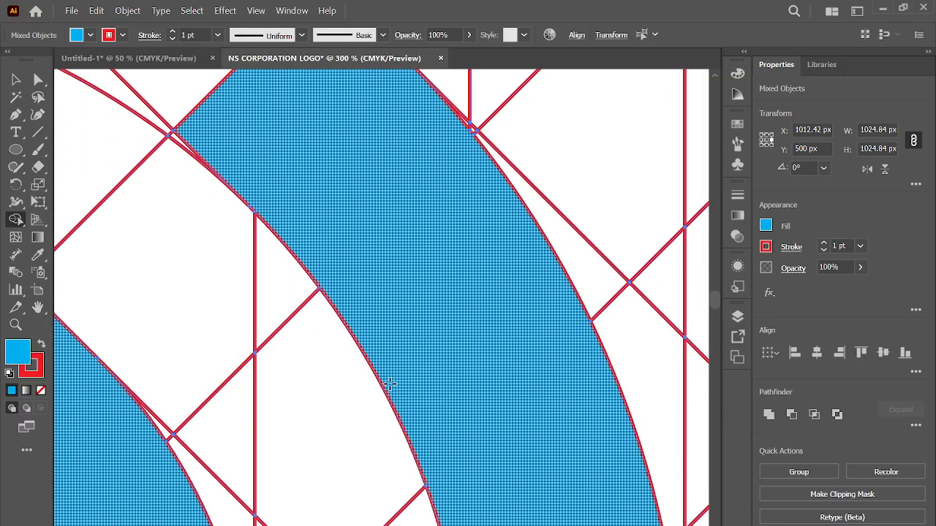
pyautogui.scroll(-5, 581, 376)
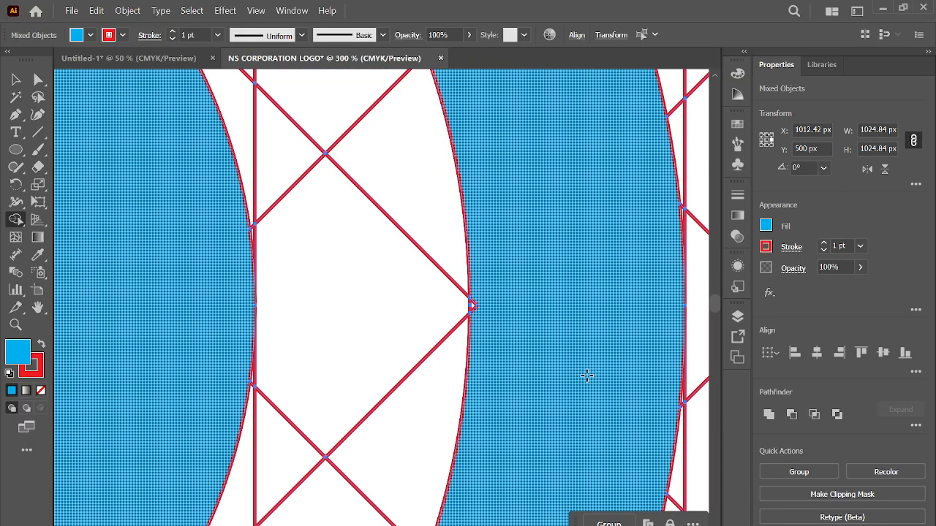
pyautogui.scroll(2, 585, 351)
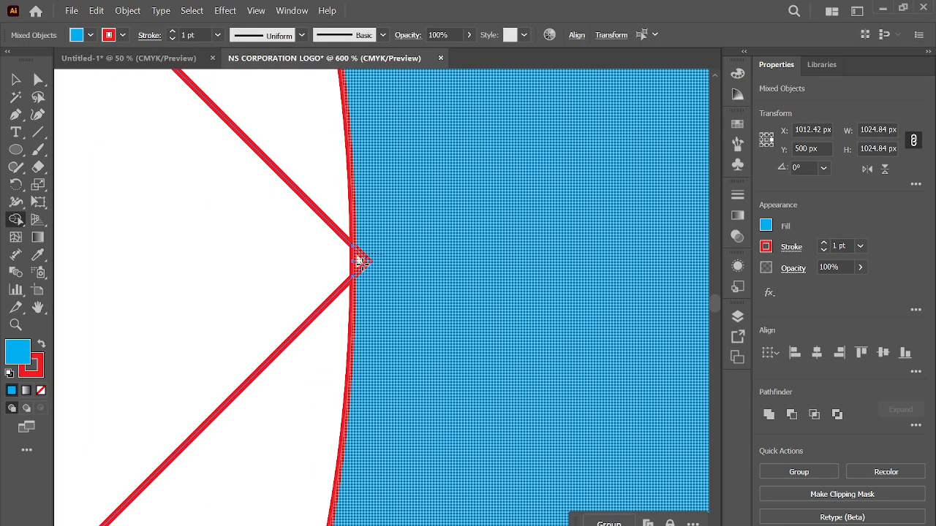
pyautogui.scroll(-2, 504, 264)
pyautogui.hscroll(2, 451, 376)
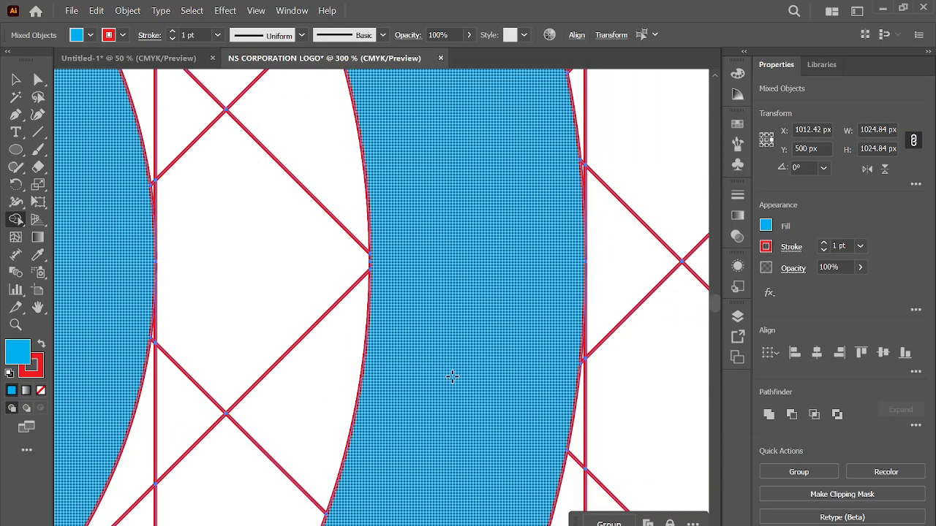
# Merge the small sliver on the outer edge of the right outer arc just above its lower tip into the logo shape
pyautogui.scroll(-7, 457, 373)
pyautogui.scroll(-5, 407, 353)
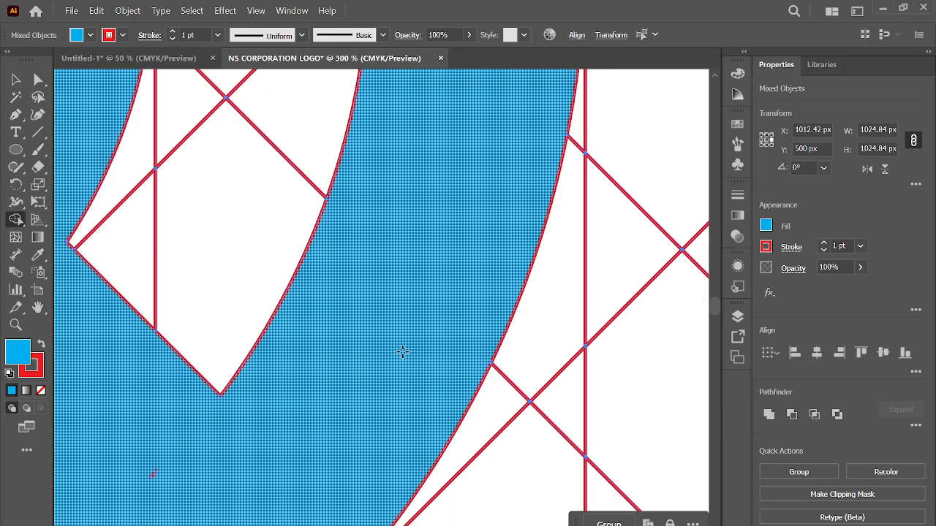
pyautogui.hscroll(1, 285, 402)
pyautogui.hscroll(-2, 278, 408)
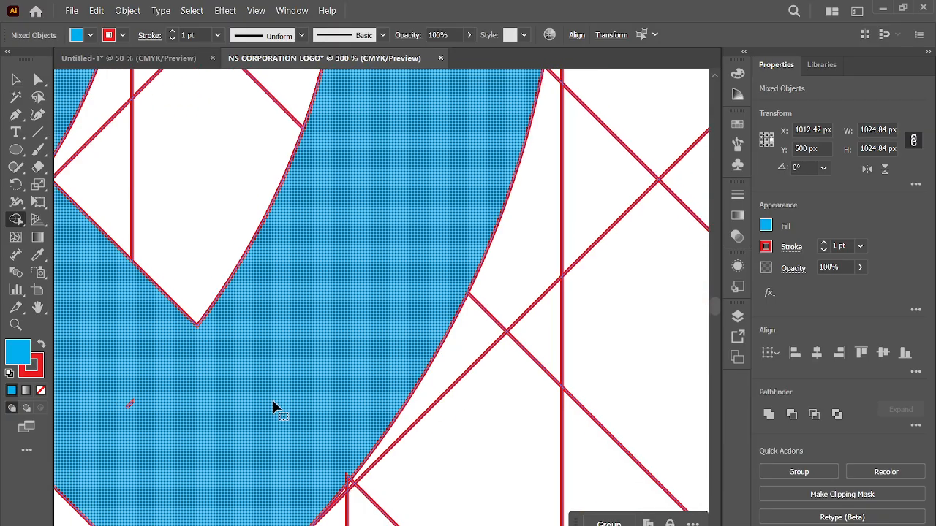
pyautogui.scroll(-2, 314, 402)
pyautogui.scroll(3, 333, 398)
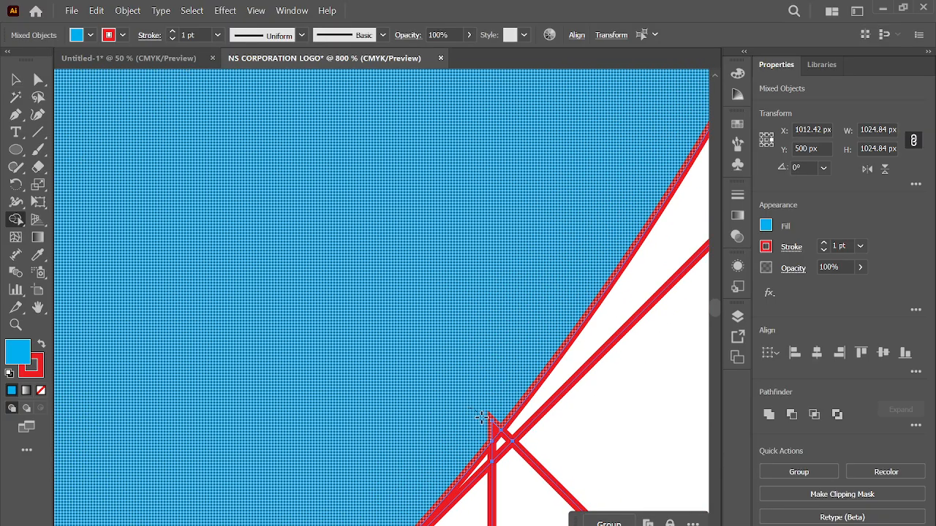
pyautogui.scroll(-1, 193, 381)
# Merge the small fragment inside the right outer arc's lower end and the thin sliver at its bottom tip into the logo shape
pyautogui.hscroll(-5, 187, 380)
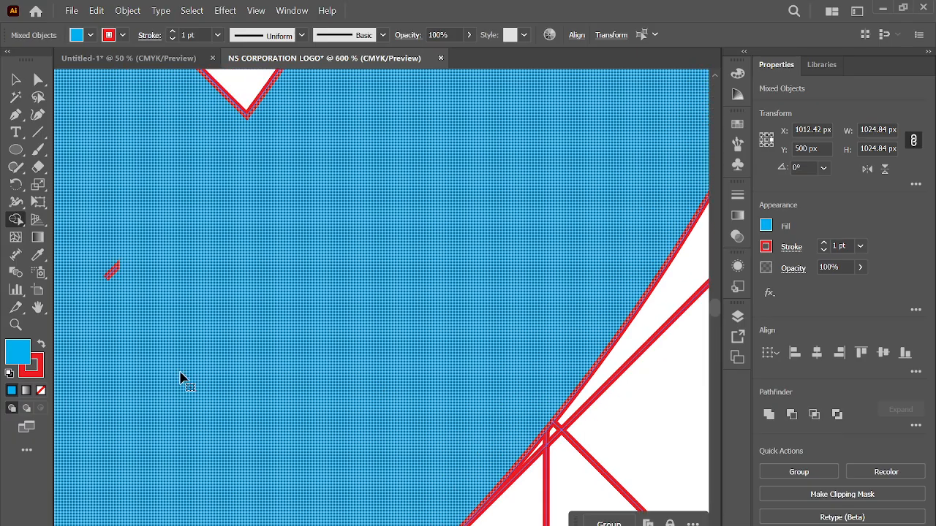
pyautogui.scroll(-3, 225, 288)
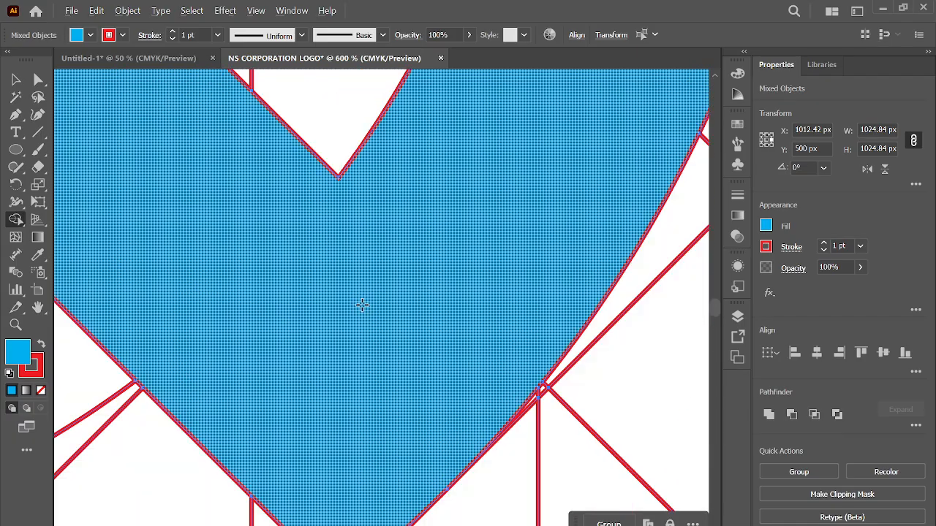
pyautogui.scroll(1, 343, 410)
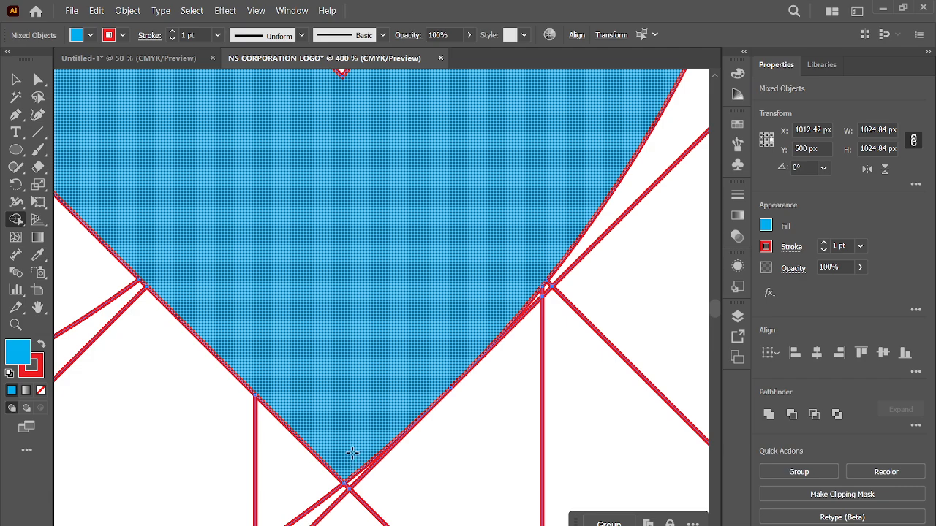
pyautogui.scroll(-1, 345, 431)
pyautogui.hscroll(-1, 222, 297)
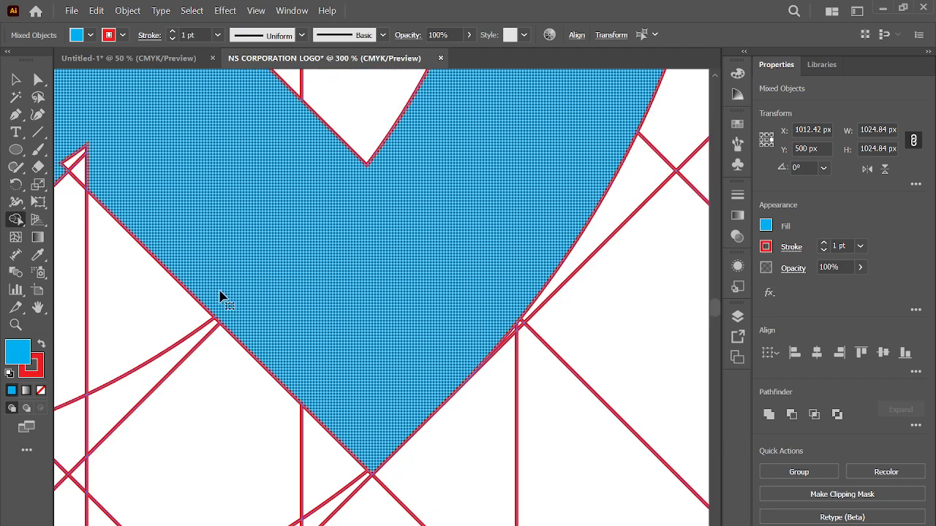
# Clear the small triangular slivers at the peak of the notch between the logo's two right-hand lower points
pyautogui.hscroll(-5, 221, 298)
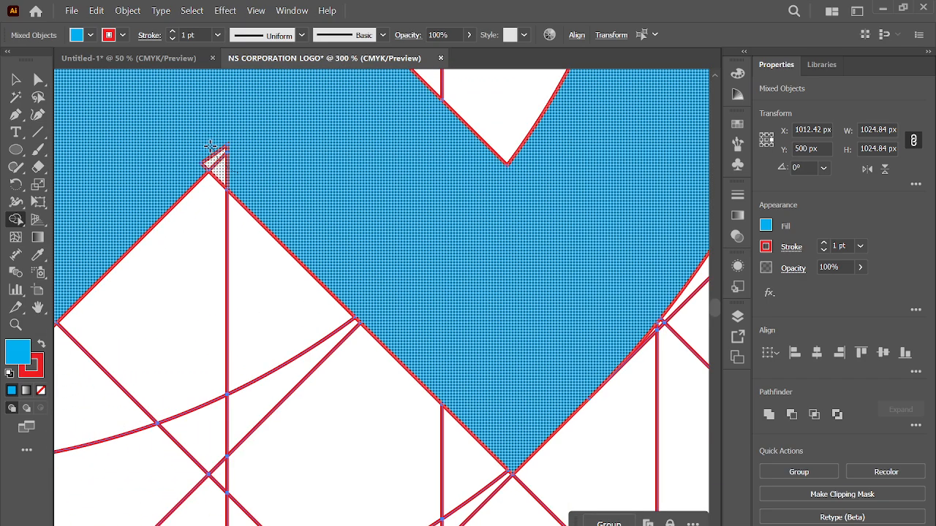
pyautogui.click(210, 146)
pyautogui.scroll(-3, 187, 121)
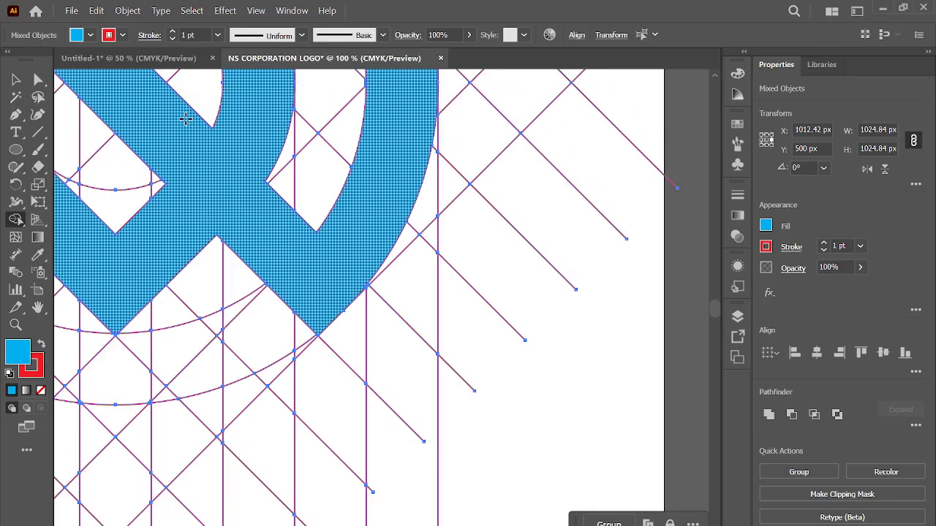
# Merge the small triangular sliver cutting into the upper edge of the long central diagonal bar into the logo shape
pyautogui.scroll(3, 209, 161)
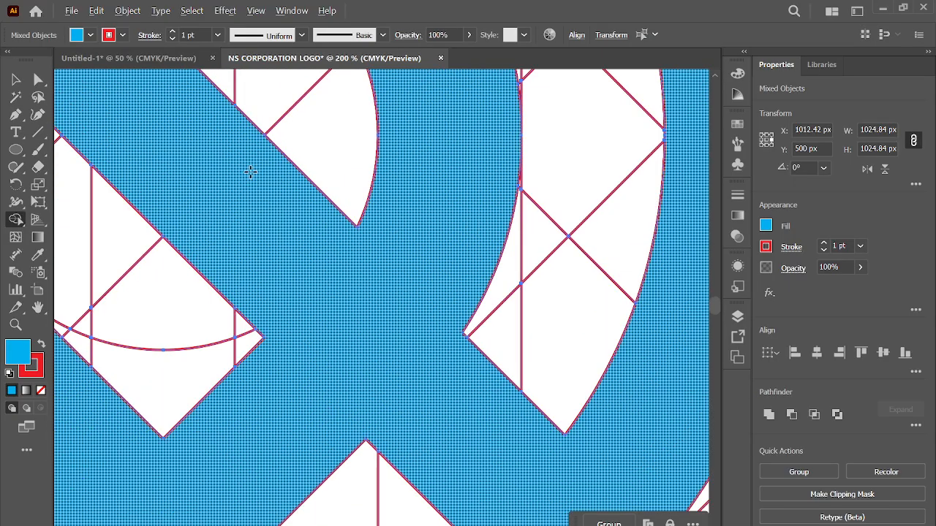
pyautogui.scroll(5, 196, 177)
pyautogui.hscroll(-14, 177, 182)
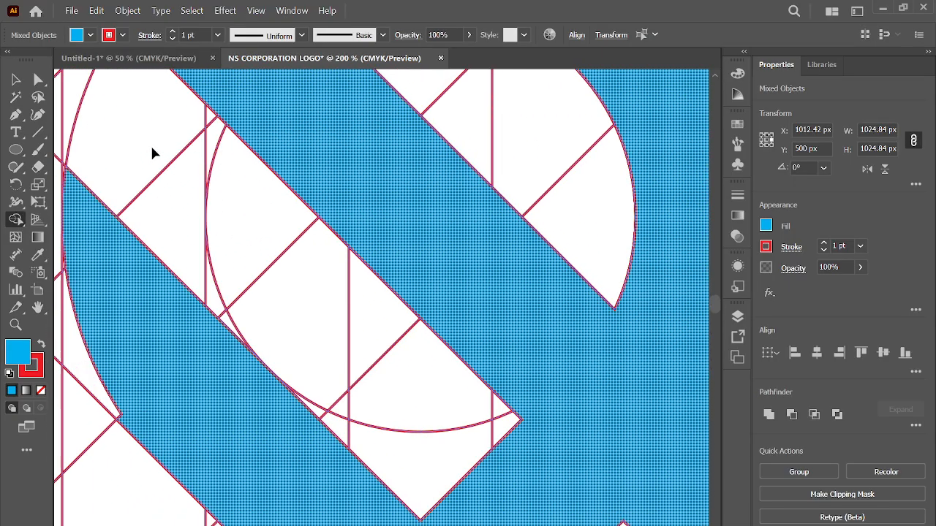
pyautogui.scroll(4, 152, 149)
pyautogui.hscroll(-3, 185, 130)
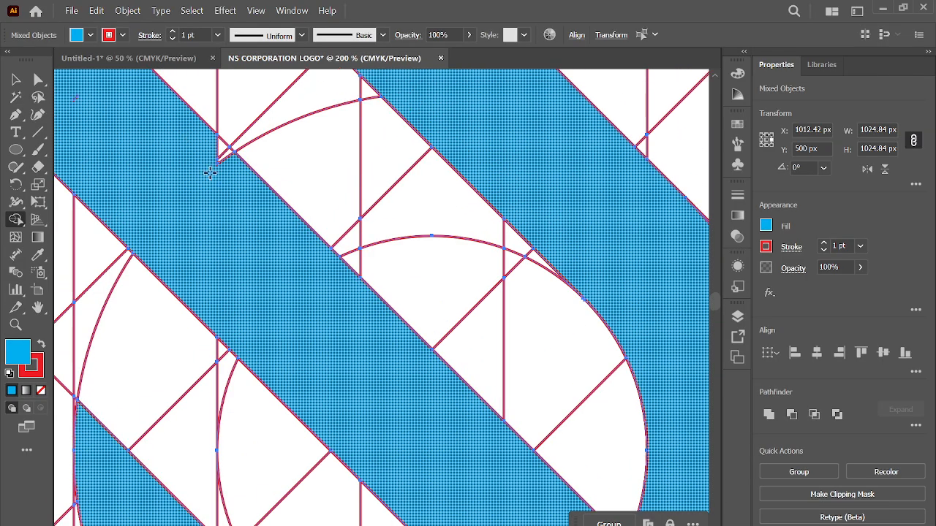
pyautogui.scroll(3, 176, 171)
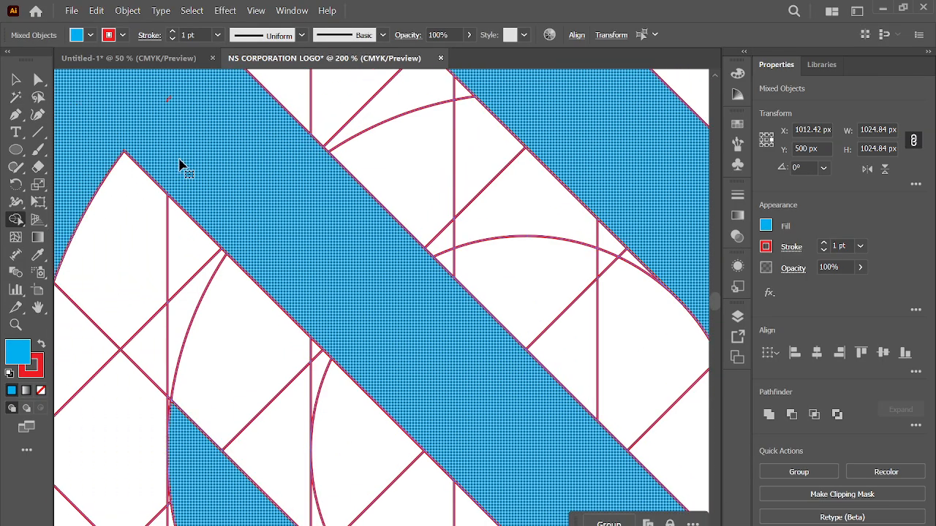
# Merge the small fragment inside the upper-left bend and the thin sliver at the bend's top tip into the logo shape
pyautogui.scroll(3, 283, 124)
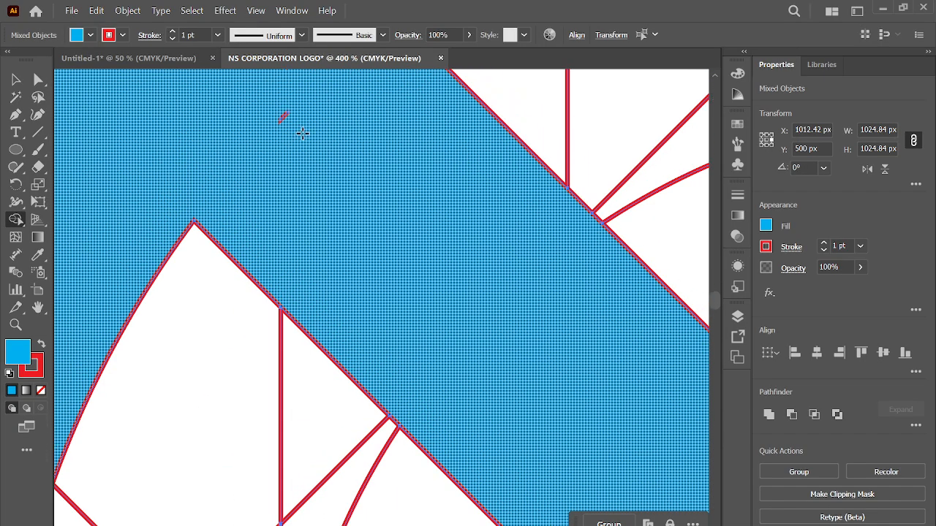
pyautogui.scroll(-1, 338, 140)
pyautogui.scroll(4, 226, 153)
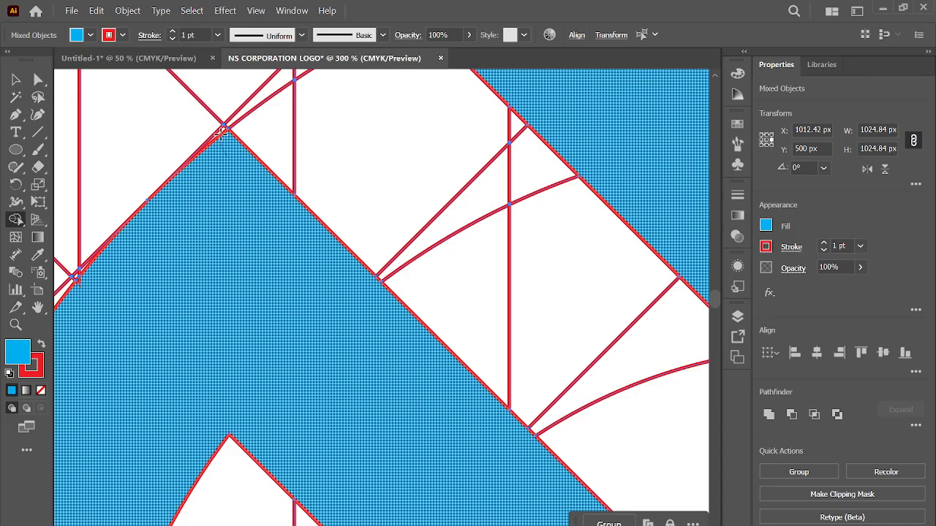
pyautogui.scroll(-2, 247, 192)
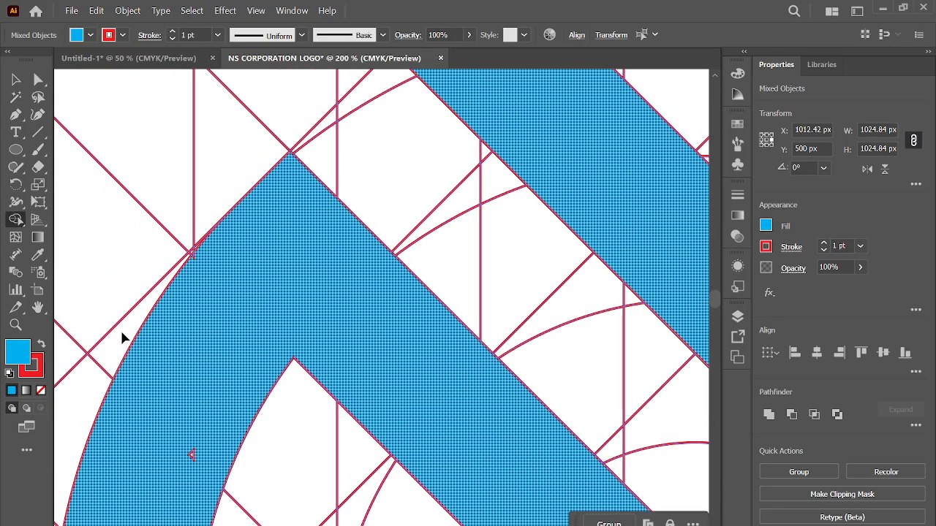
# Merge the sliver on the left outer arc's upper outer edge and the tiny triangle inside that arc into the logo shape
pyautogui.scroll(2, 192, 271)
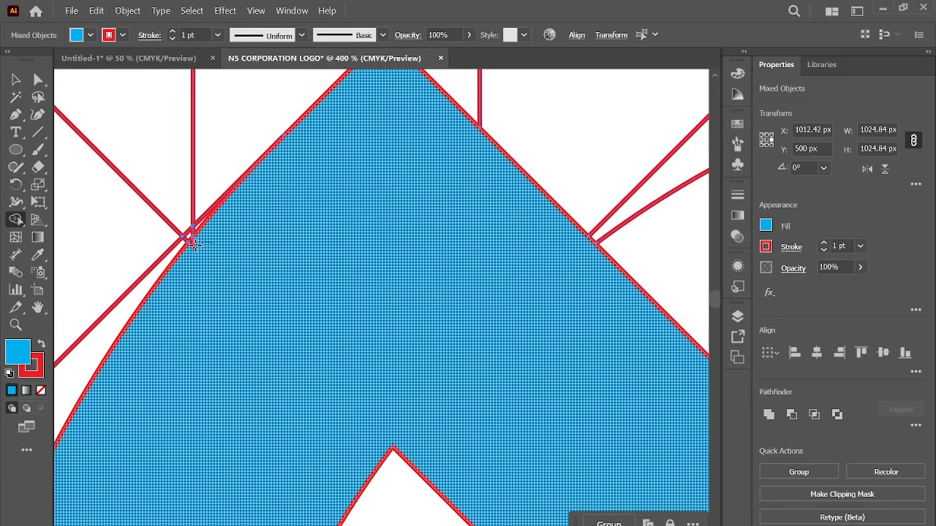
pyautogui.moveTo(191, 245); pyautogui.dragTo(194, 245)
pyautogui.scroll(-1, 272, 262)
pyautogui.scroll(-6, 273, 338)
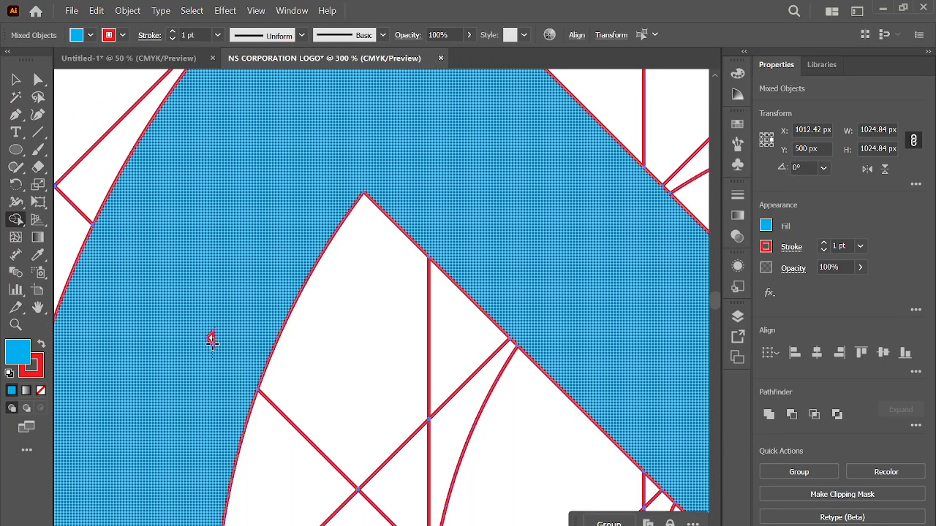
pyautogui.scroll(-2, 214, 336)
pyautogui.hscroll(-5, 219, 339)
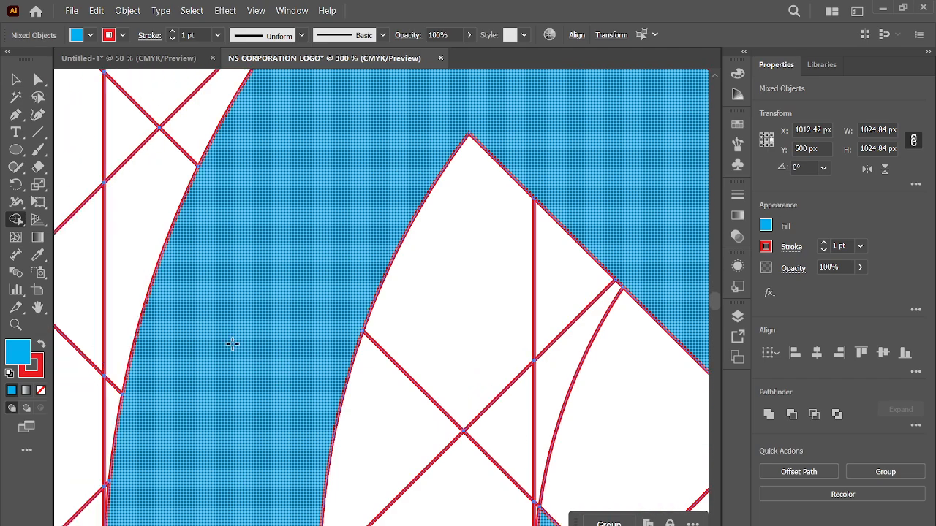
# Merge the tiny triangle halfway down the inner edge of the left outer arc into the logo shape
pyautogui.scroll(-8, 233, 346)
pyautogui.scroll(2, 258, 326)
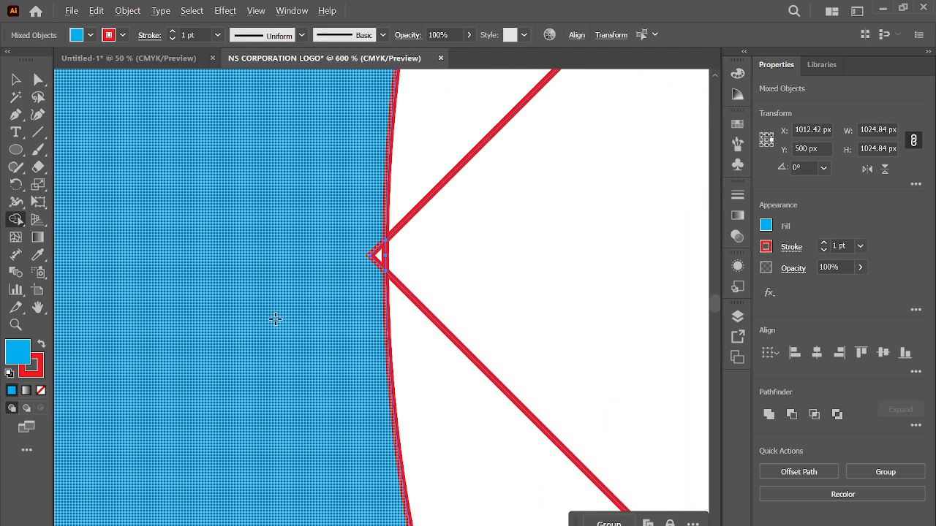
pyautogui.scroll(-2, 377, 254)
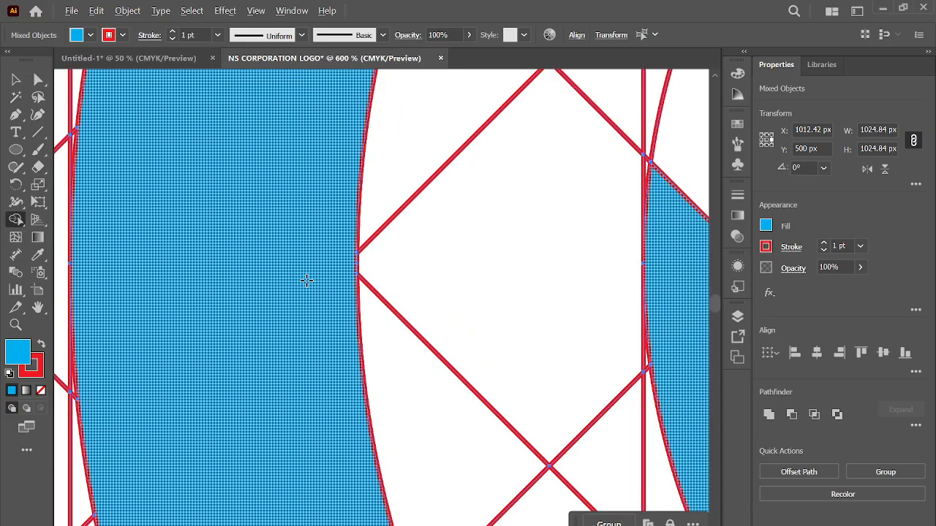
pyautogui.scroll(-8, 296, 311)
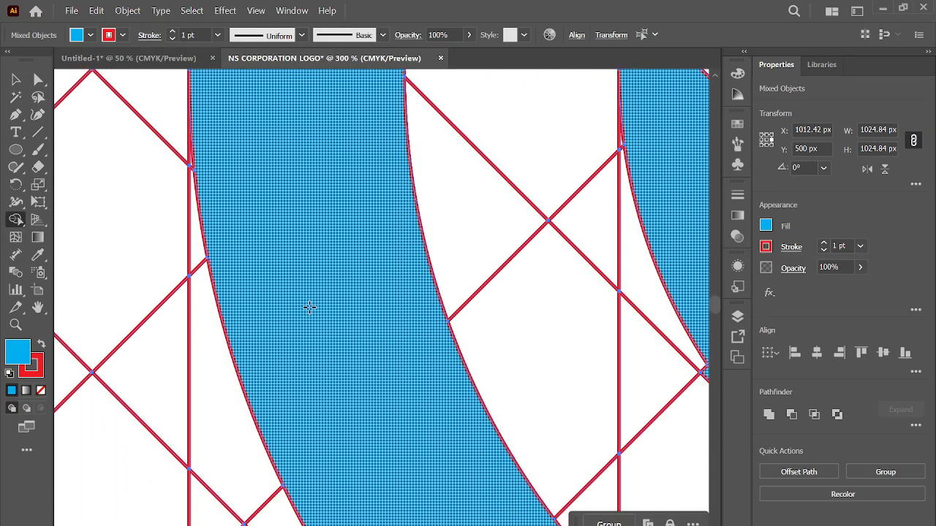
# Merge the thin sliver at the left outer arc's lower tip into the logo shape
pyautogui.hscroll(3, 404, 343)
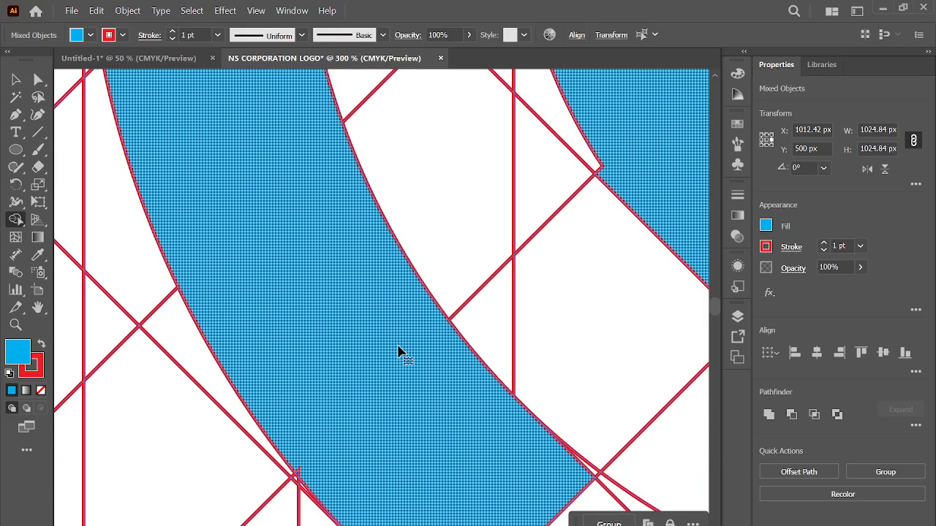
pyautogui.hscroll(1, 400, 354)
pyautogui.scroll(1, 367, 440)
pyautogui.scroll(-2, 360, 434)
pyautogui.scroll(-2, 344, 394)
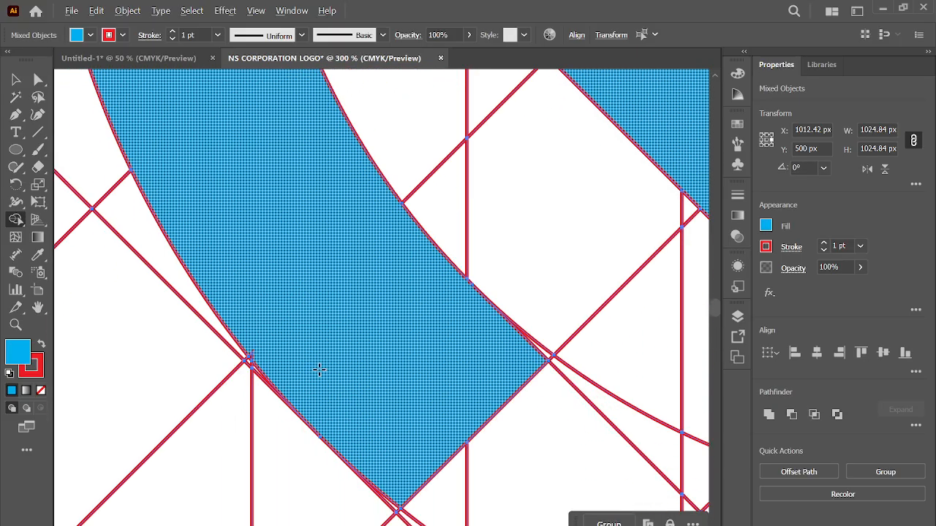
pyautogui.scroll(1, 319, 370)
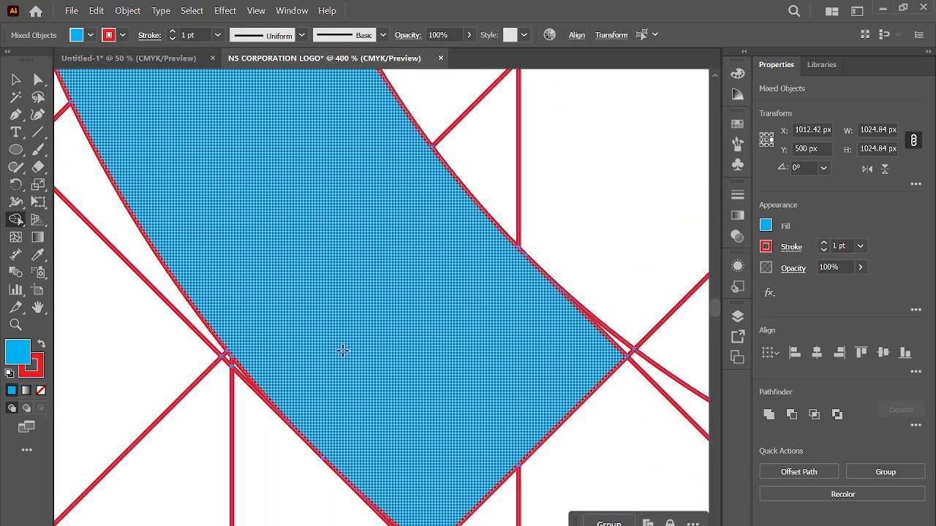
pyautogui.scroll(-4, 342, 351)
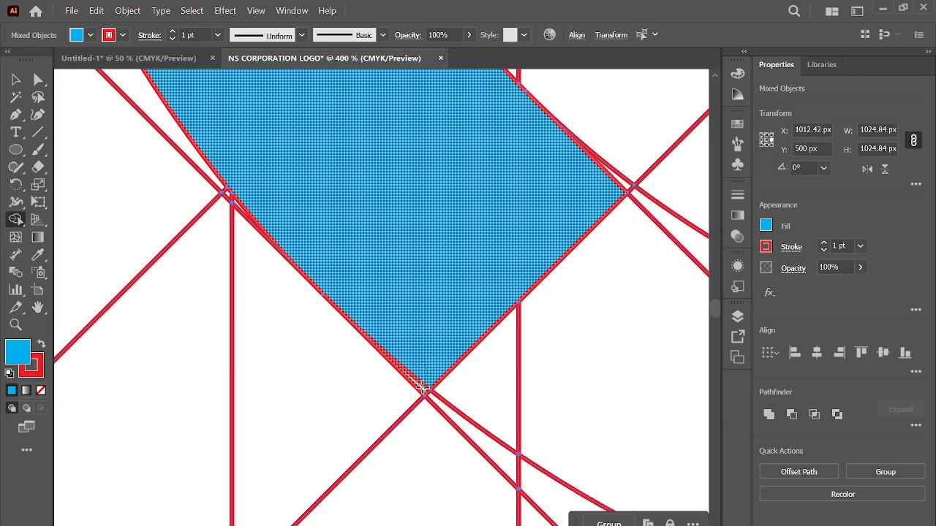
pyautogui.scroll(-1, 422, 343)
pyautogui.hscroll(6, 425, 333)
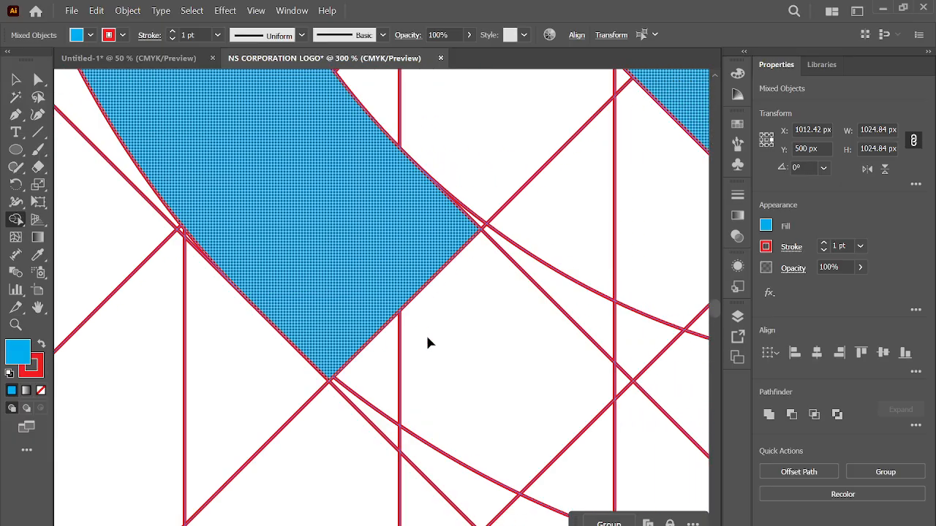
pyautogui.scroll(-2, 427, 334)
pyautogui.scroll(6, 440, 212)
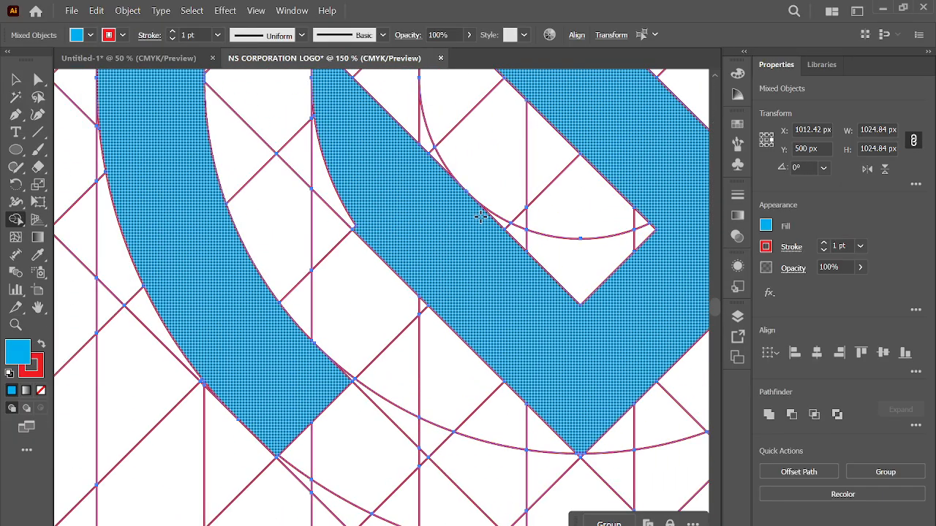
# Inspect the edges of the inner lower hook and its bottom V-shaped tip for leftover slivers
pyautogui.hscroll(-2, 395, 161)
pyautogui.scroll(1, 351, 139)
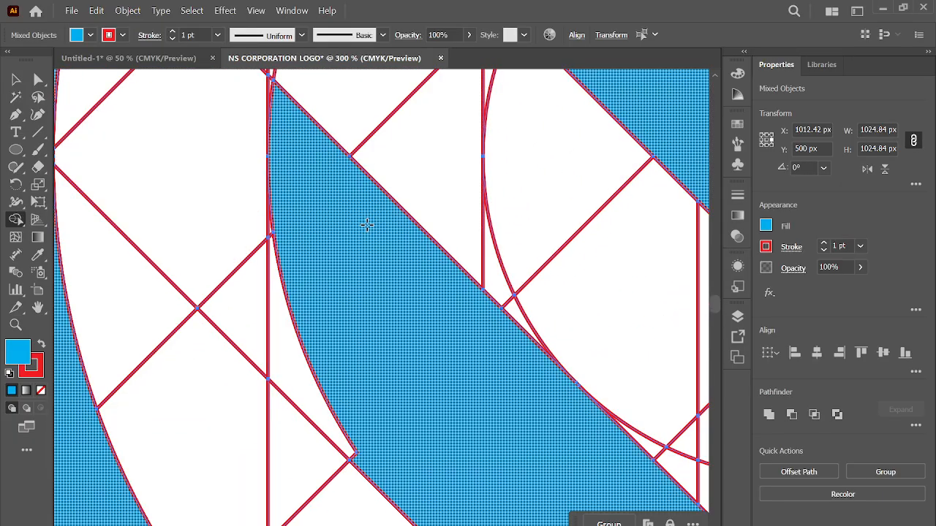
pyautogui.scroll(-1, 370, 243)
pyautogui.scroll(-2, 382, 272)
pyautogui.scroll(-2, 526, 416)
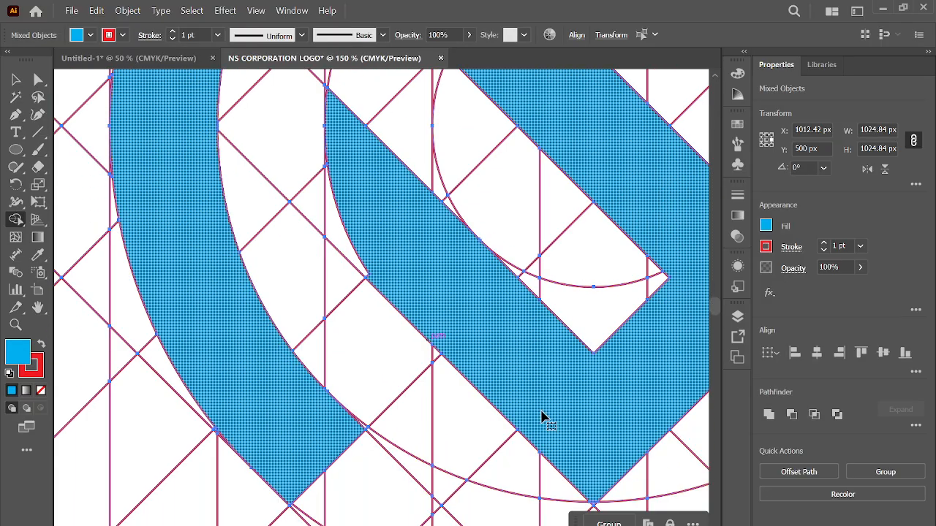
pyautogui.hscroll(4, 548, 416)
pyautogui.scroll(5, 431, 500)
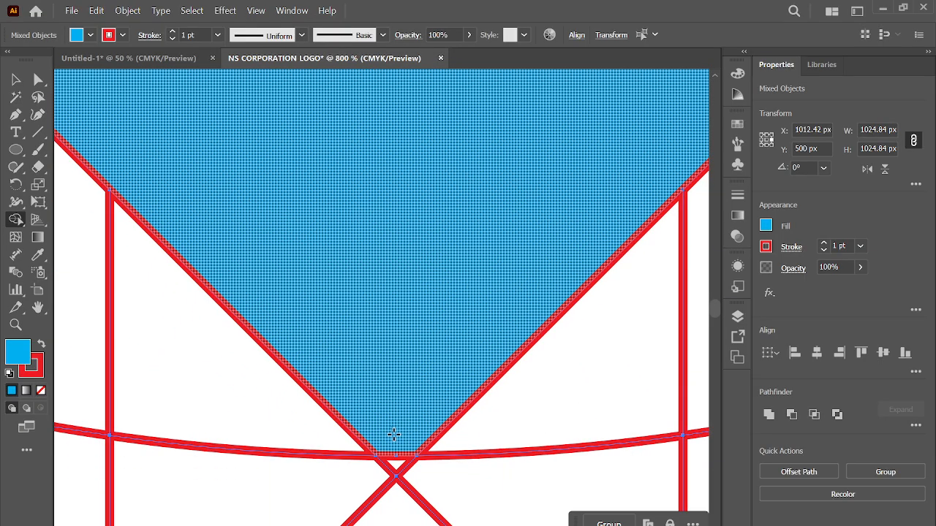
pyautogui.scroll(-1, 401, 407)
pyautogui.scroll(-7, 400, 408)
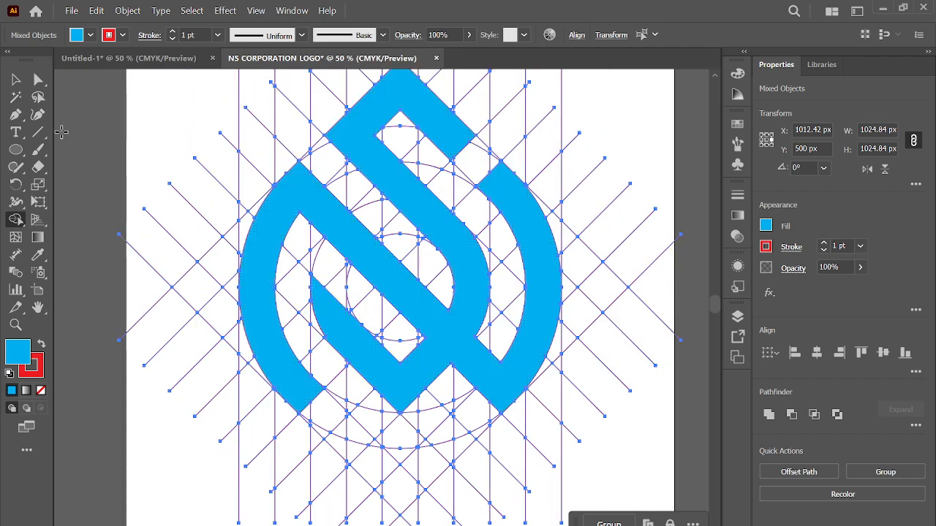
# Select all the unfilled red construction lines and circles with the Magic Wand and delete them
pyautogui.click(14, 79)
pyautogui.click(127, 132)
pyautogui.scroll(2, 176, 133)
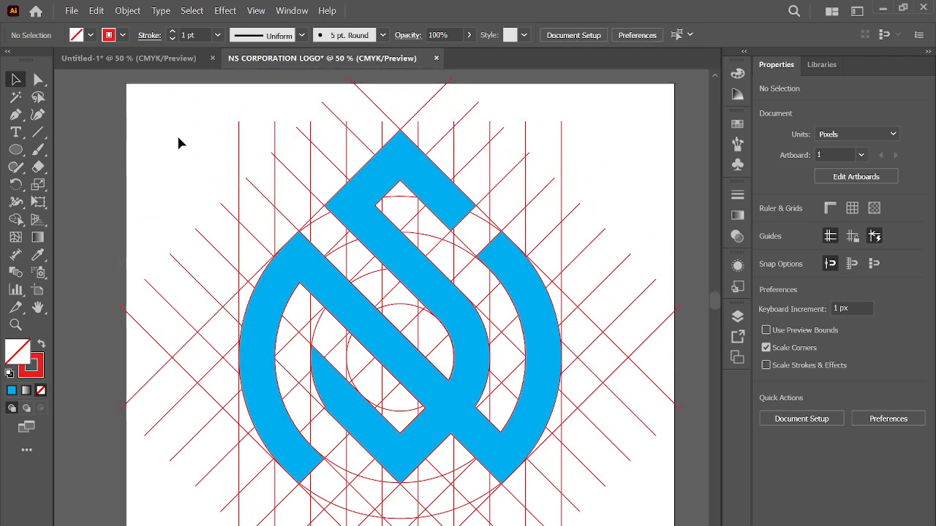
pyautogui.click(13, 96)
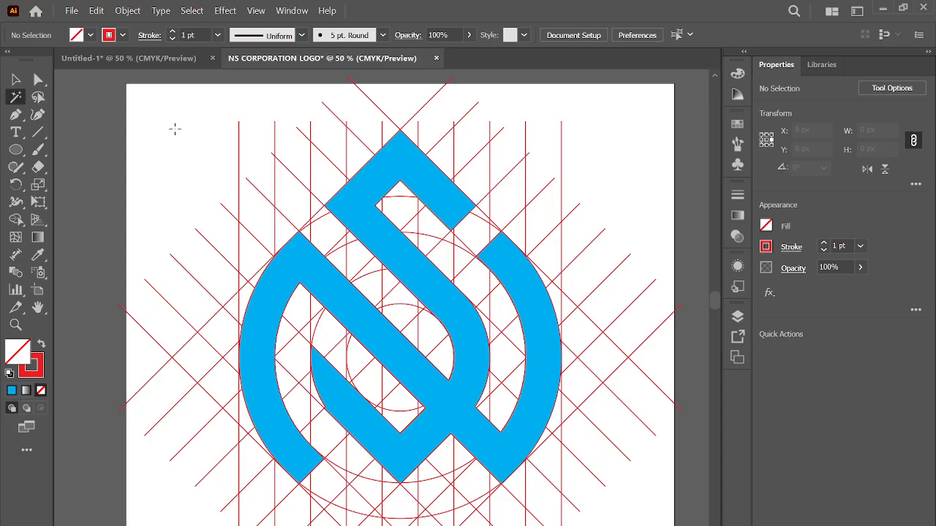
pyautogui.click(275, 144)
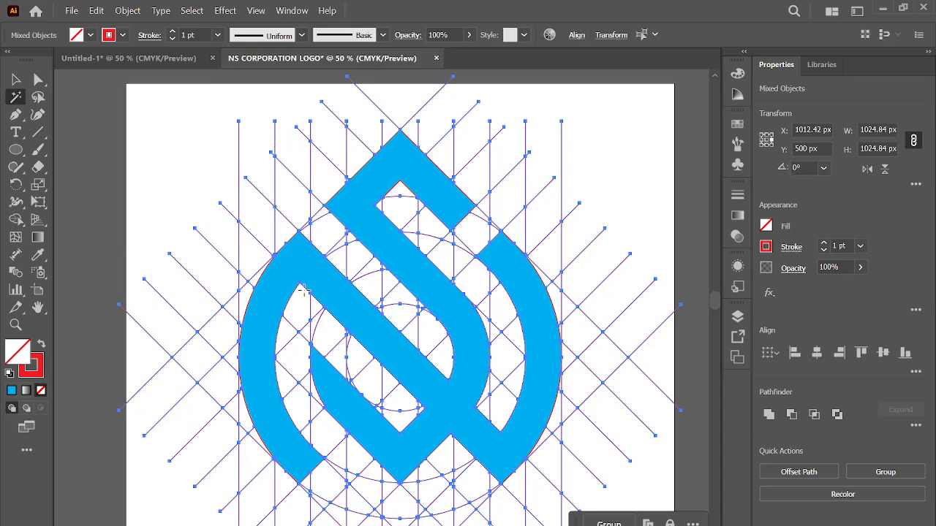
pyautogui.press('Delete')
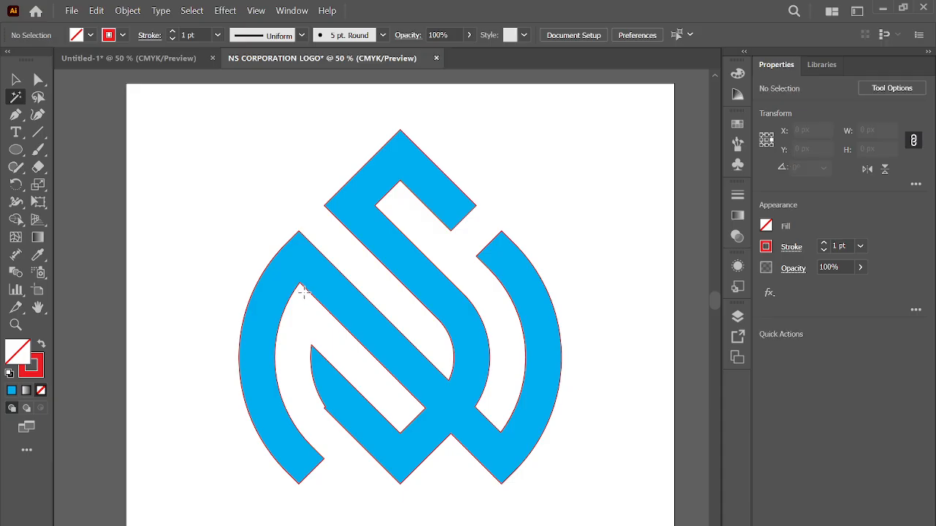
# Remove the small notch on the inner hook's lower-left edge by moving its upper anchor point onto the corner just below
pyautogui.click(24, 81)
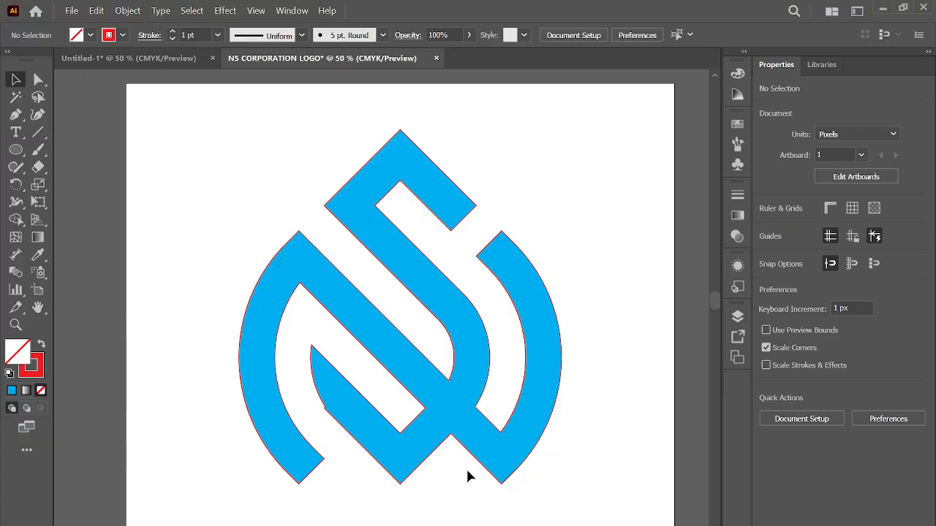
pyautogui.scroll(-2, 465, 472)
pyautogui.scroll(5, 337, 382)
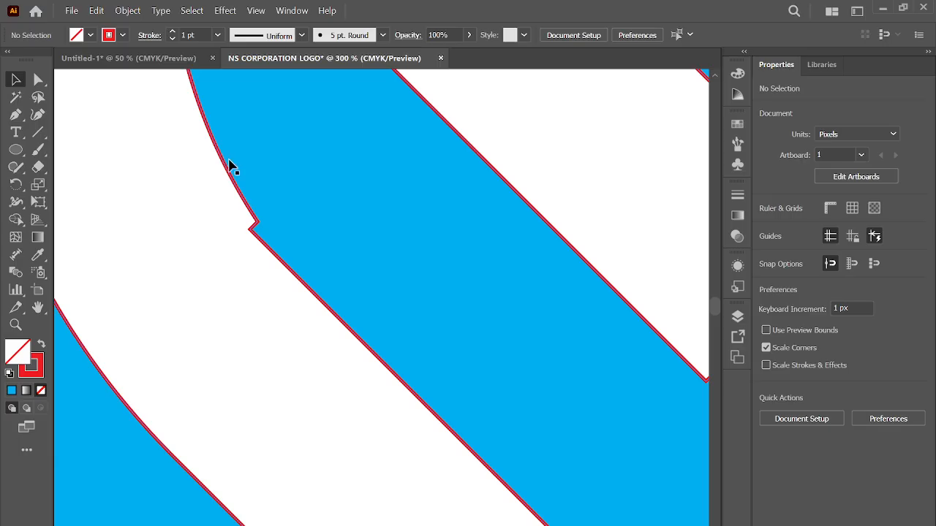
pyautogui.scroll(1, 237, 246)
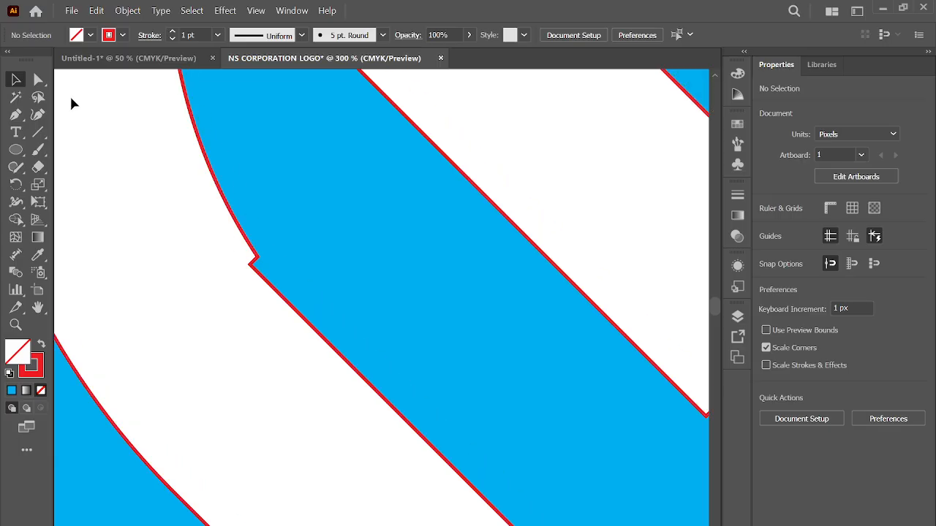
pyautogui.click(38, 80)
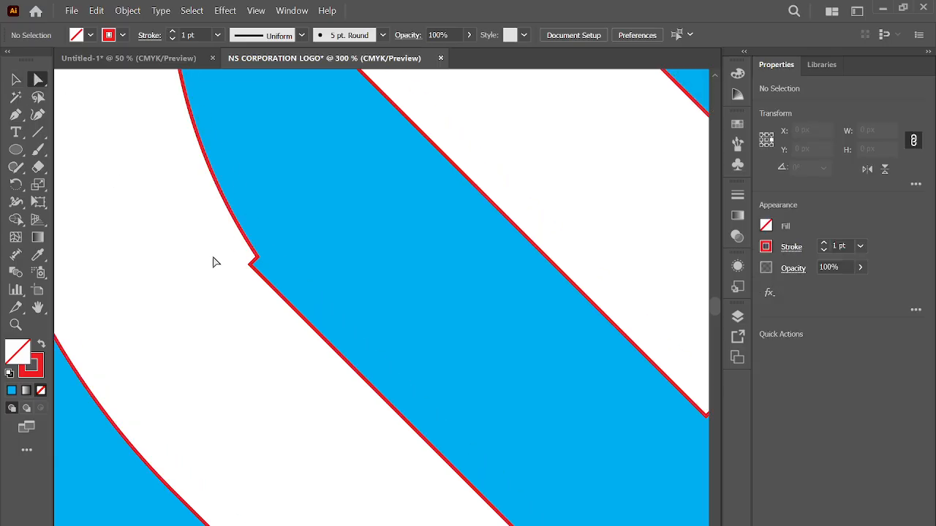
pyautogui.moveTo(255, 260); pyautogui.dragTo(255, 266)
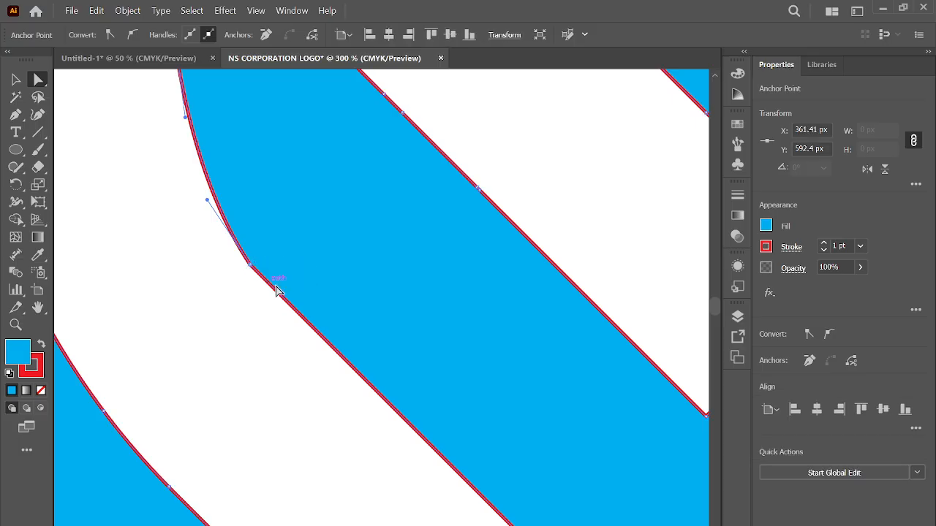
pyautogui.hotkey('ctrl', '-')
pyautogui.hotkey('ctrl', '-')
pyautogui.hotkey('ctrl', '-')
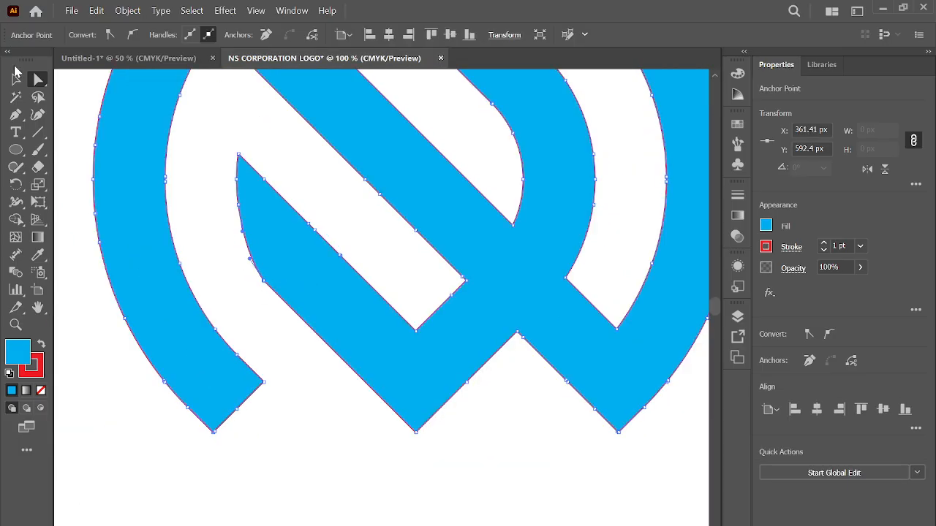
pyautogui.click(16, 77)
pyautogui.click(221, 133)
# Set the whole logo shape's stroke to none
pyautogui.scroll(-2, 264, 233)
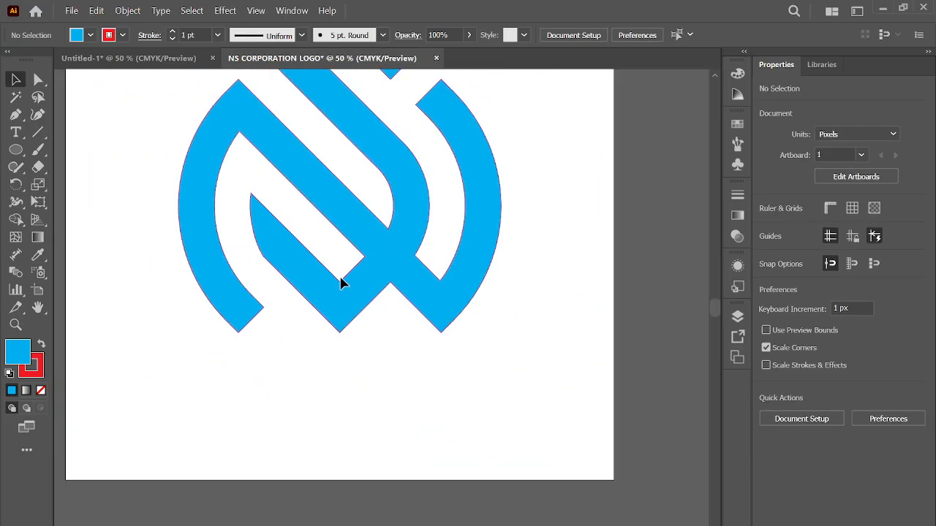
pyautogui.scroll(4, 341, 283)
pyautogui.click(337, 235)
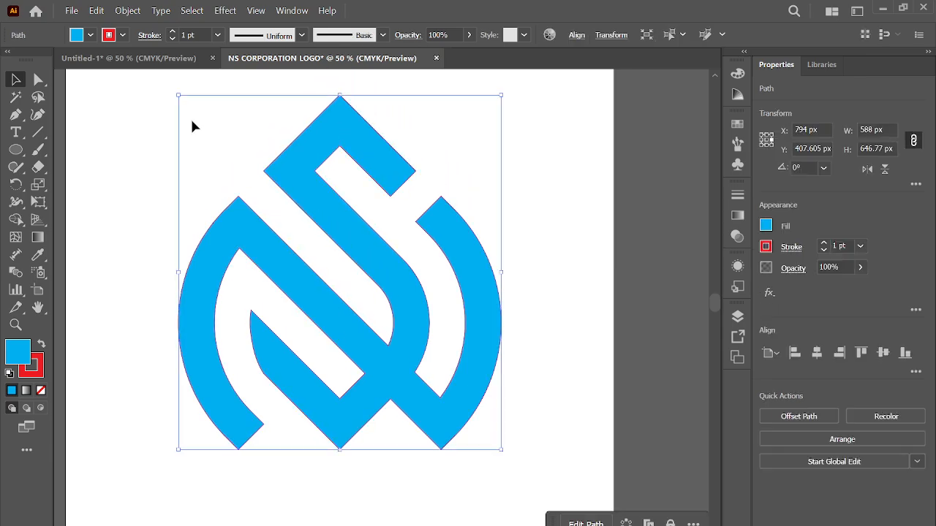
pyautogui.click(122, 35)
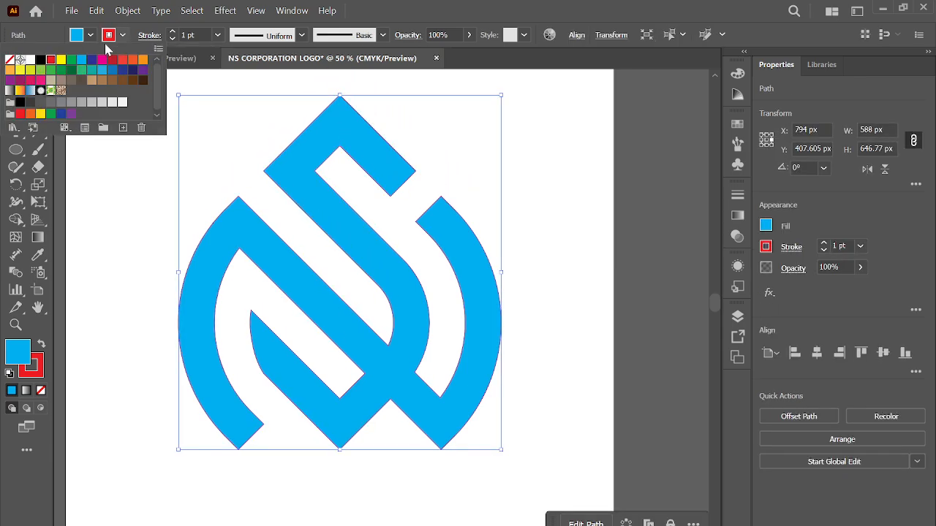
pyautogui.click(10, 62)
pyautogui.click(150, 178)
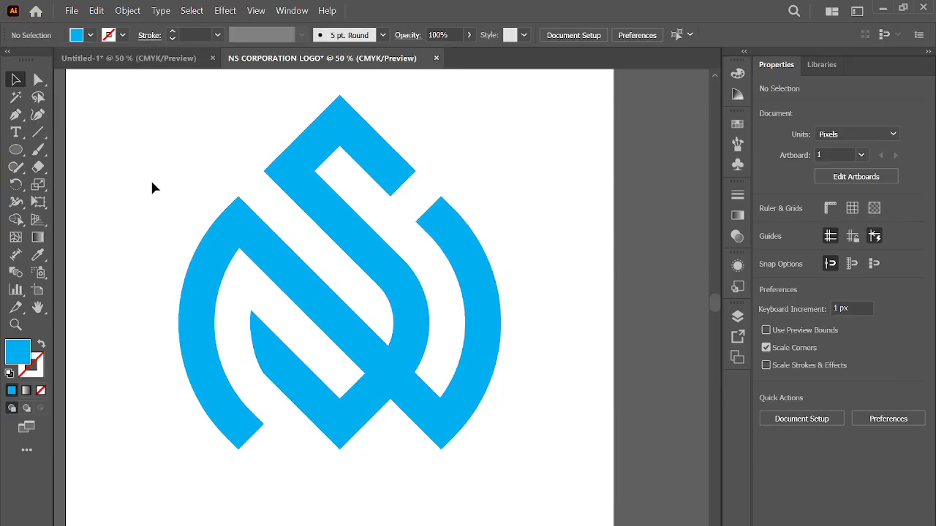
# Bring the gold and green colour squares from the Untitled-1 document into the logo document, near the artboard's upper-left corner
pyautogui.hotkey('ctrl', '-')
pyautogui.scroll(2, 212, 180)
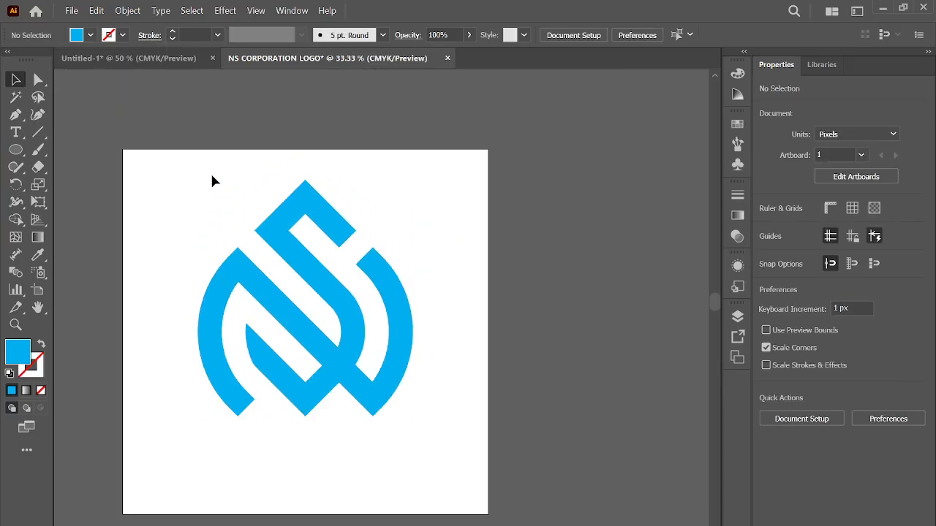
pyautogui.click(148, 60)
pyautogui.scroll(-1, 387, 246)
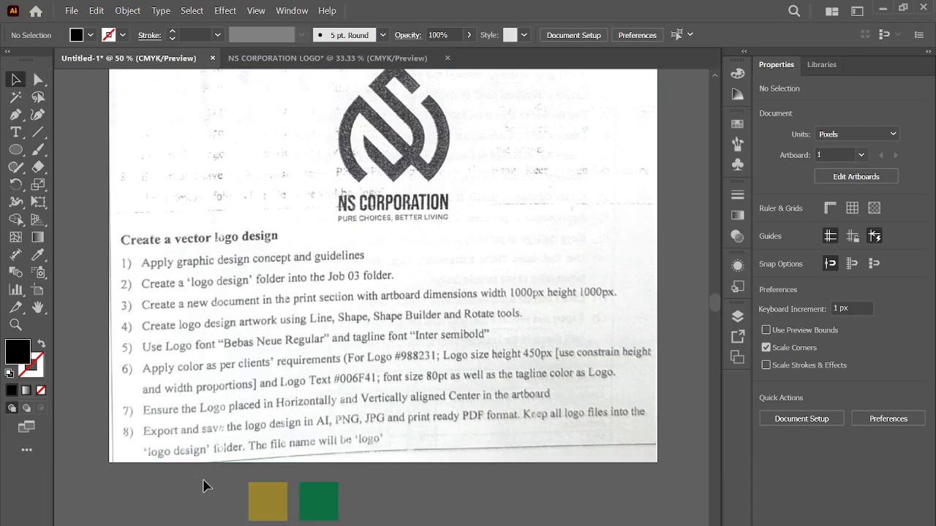
pyautogui.moveTo(362, 508); pyautogui.dragTo(246, 60)
pyautogui.moveTo(196, 169); pyautogui.dragTo(202, 176)
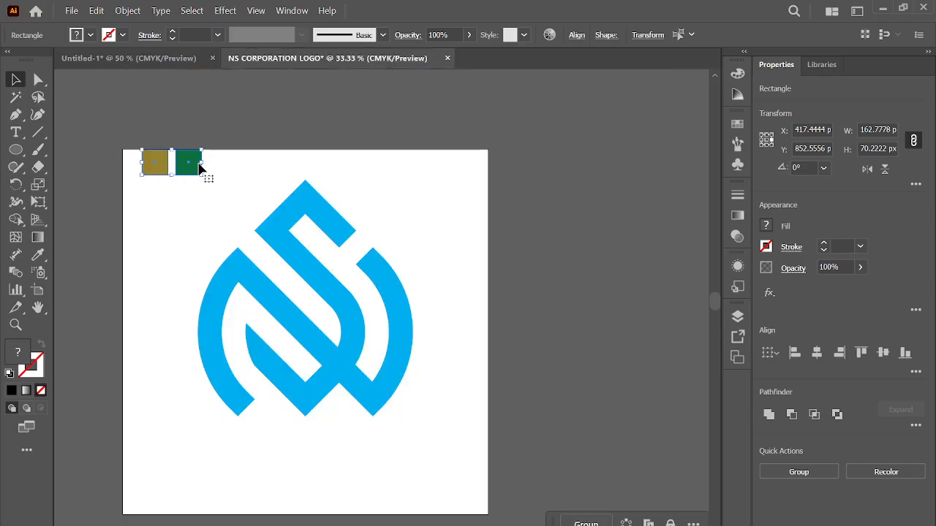
# Recolour the logo shape with the gold square's fill using the Eyedropper
pyautogui.click(241, 205)
pyautogui.click(276, 223)
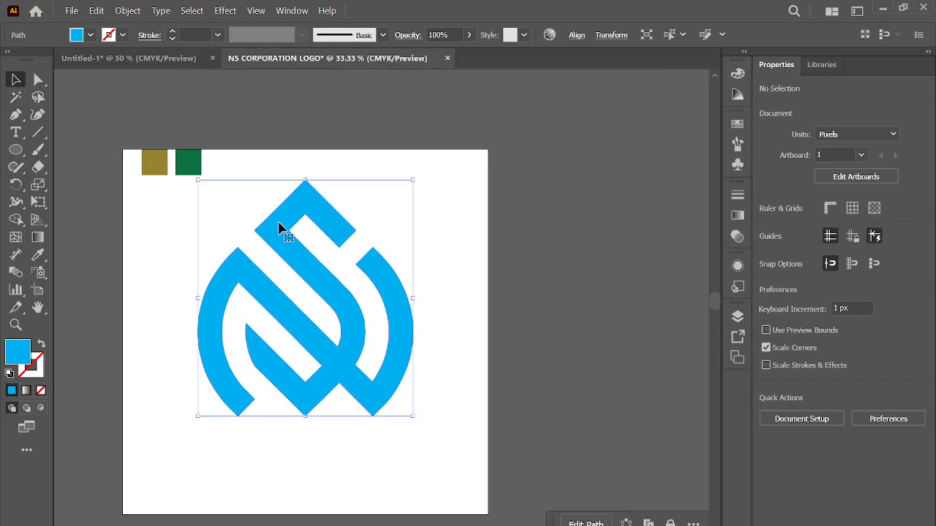
pyautogui.click(38, 256)
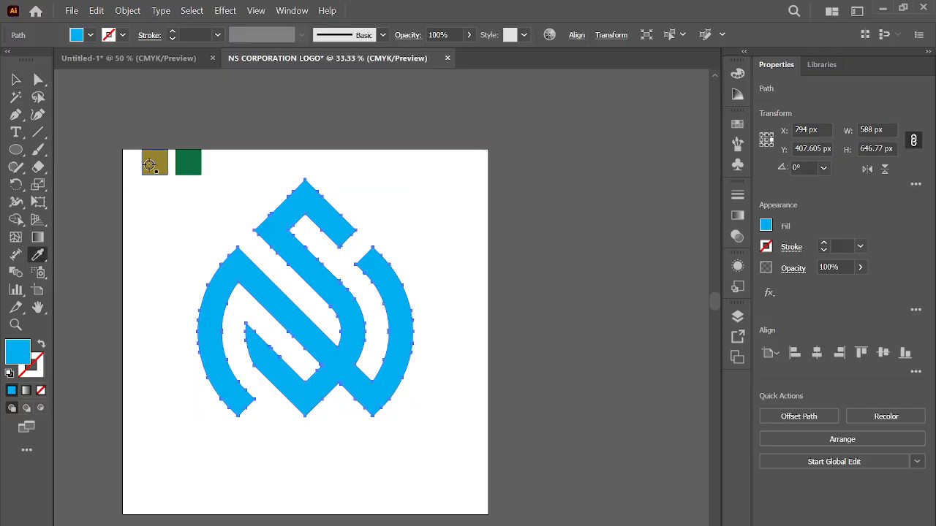
pyautogui.click(149, 164)
pyautogui.click(16, 79)
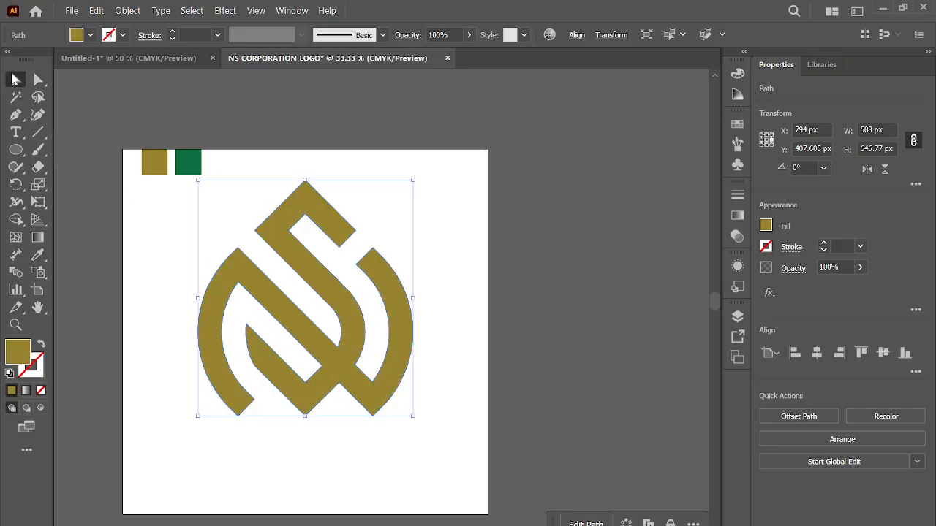
# Set the logo's height to 450 px with width and height proportions constrained
pyautogui.click(267, 153)
pyautogui.click(611, 36)
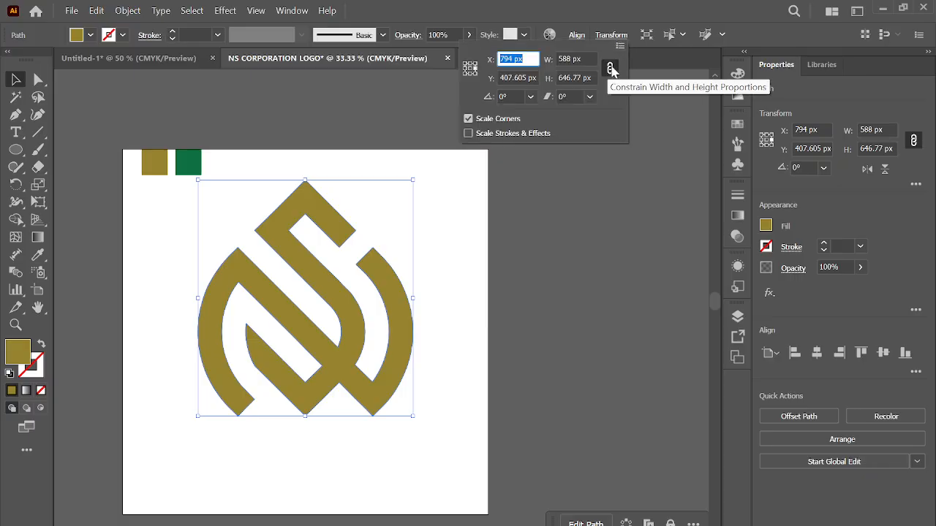
pyautogui.click(614, 73)
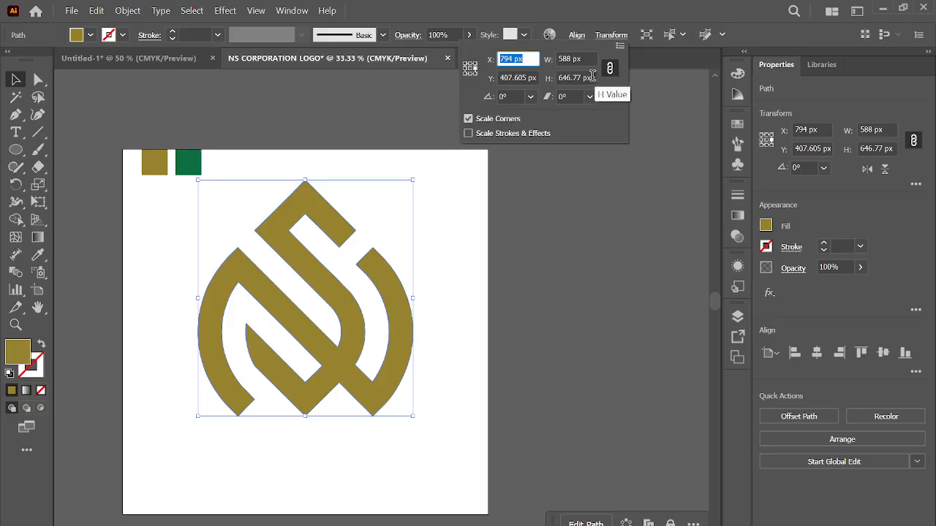
pyautogui.click(567, 79)
pyautogui.press('BackSpace')
pyautogui.hotkey('ctrl', 'z')
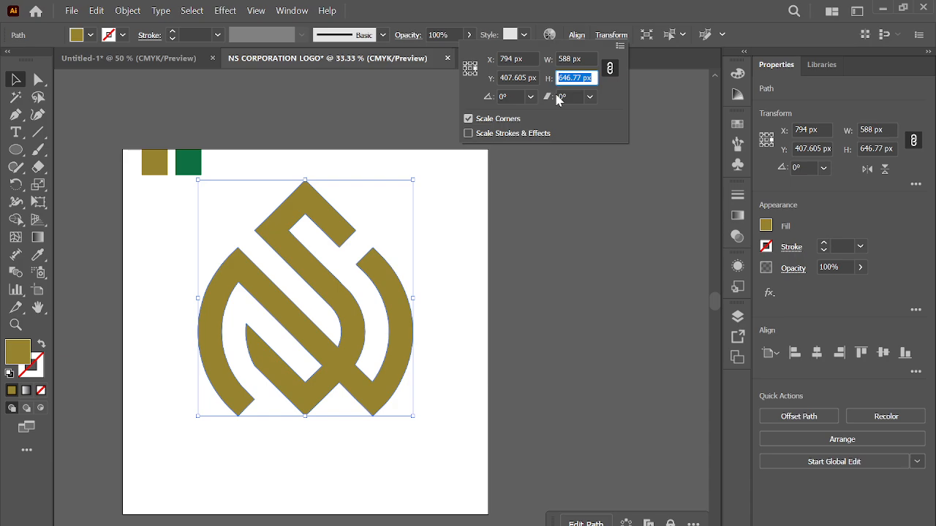
pyautogui.write('450')
pyautogui.press('Return')
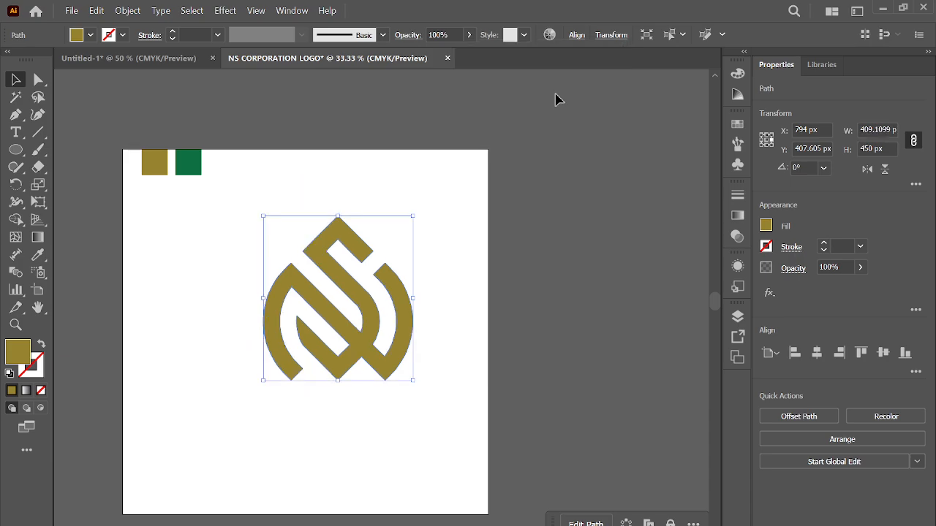
# Centre the logo horizontally on the artboard
pyautogui.click(569, 37)
pyautogui.click(452, 77)
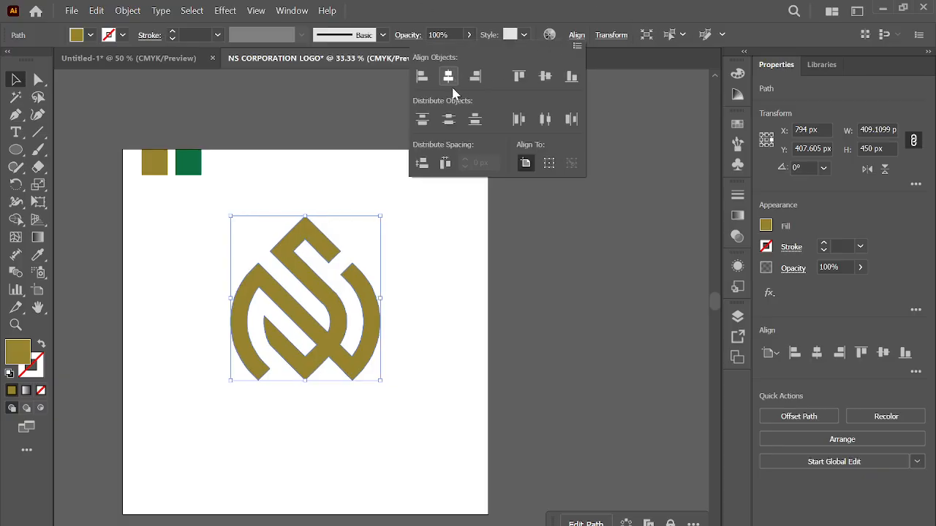
# Add the text "NS CORPORATION" below the logo and scale it up proportionally to about 337 px wide
pyautogui.click(481, 303)
pyautogui.scroll(-2, 474, 286)
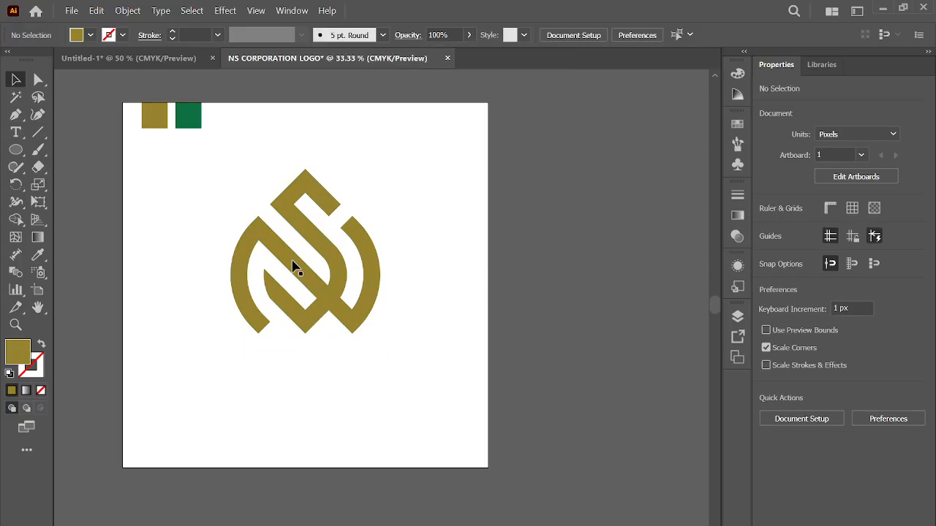
pyautogui.click(17, 134)
pyautogui.click(233, 371)
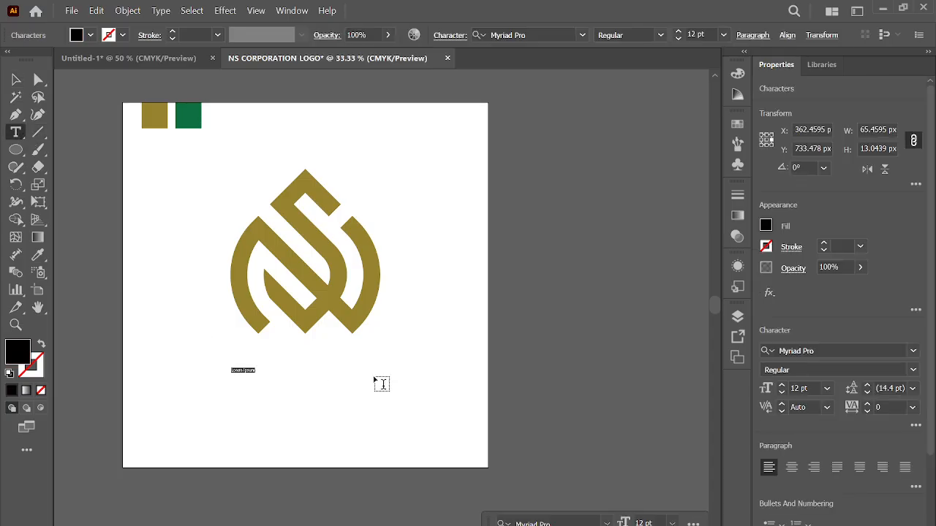
pyautogui.write('NS')
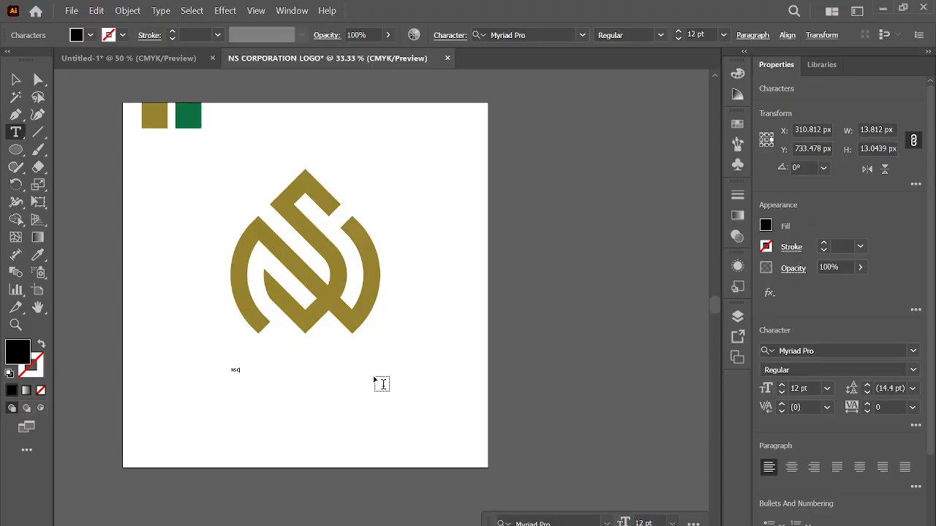
pyautogui.write(' CORPORATION')
pyautogui.click(16, 79)
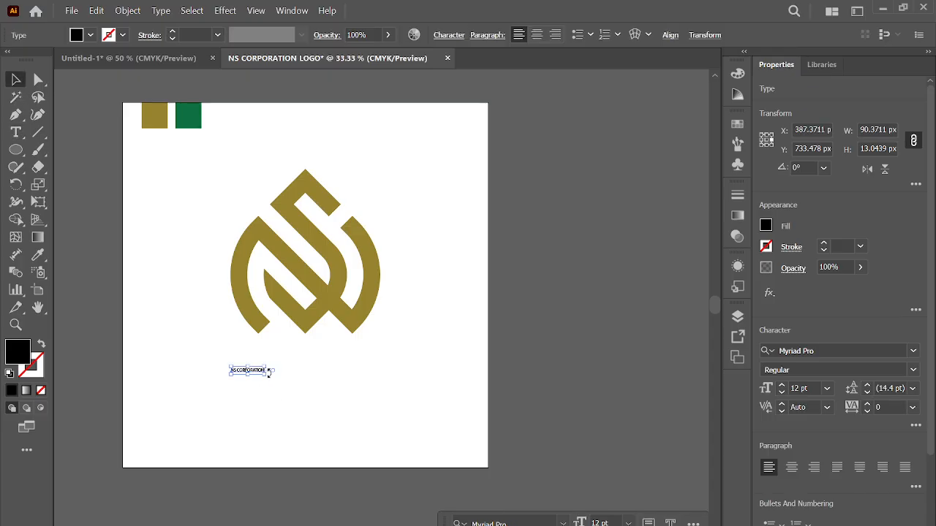
pyautogui.moveTo(269, 378); pyautogui.dragTo(356, 385)
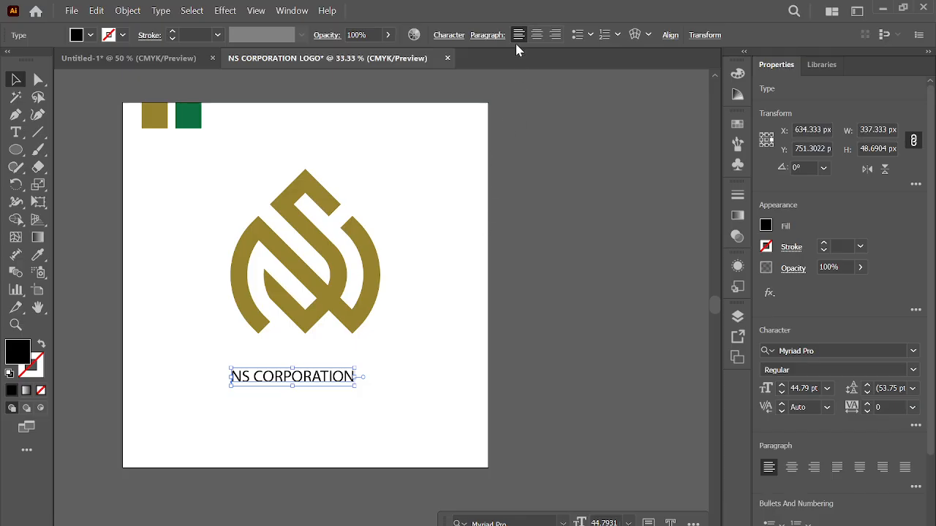
# Set the company name's font to Bebas Neue Regular at 80 pt
pyautogui.click(448, 35)
pyautogui.write('BEB')
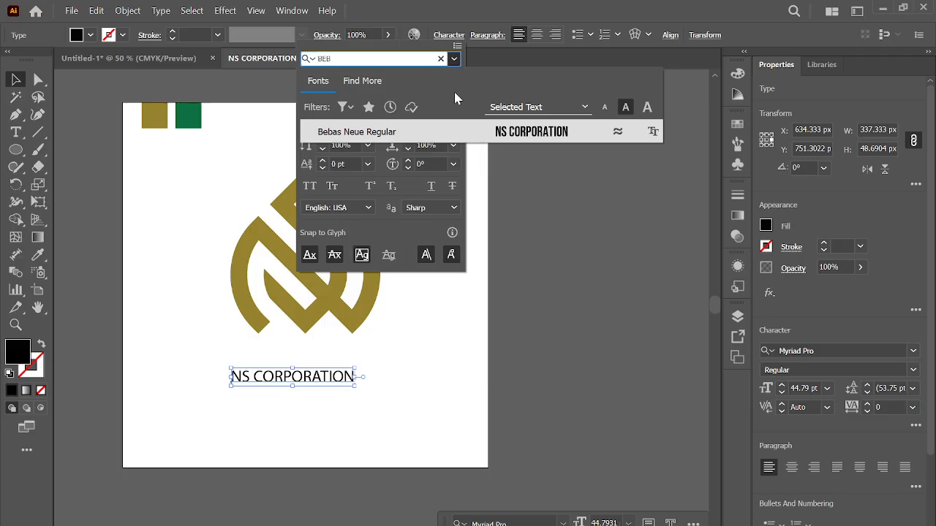
pyautogui.click(484, 138)
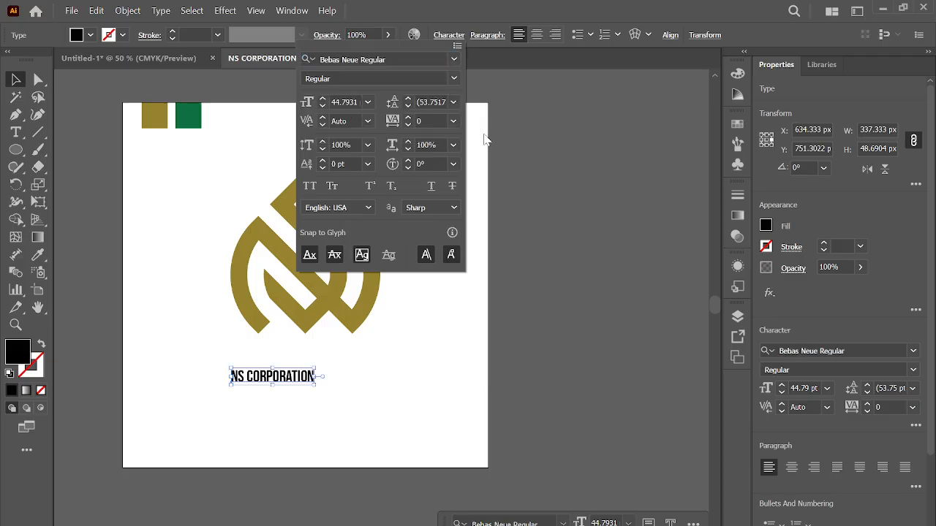
pyautogui.click(336, 101)
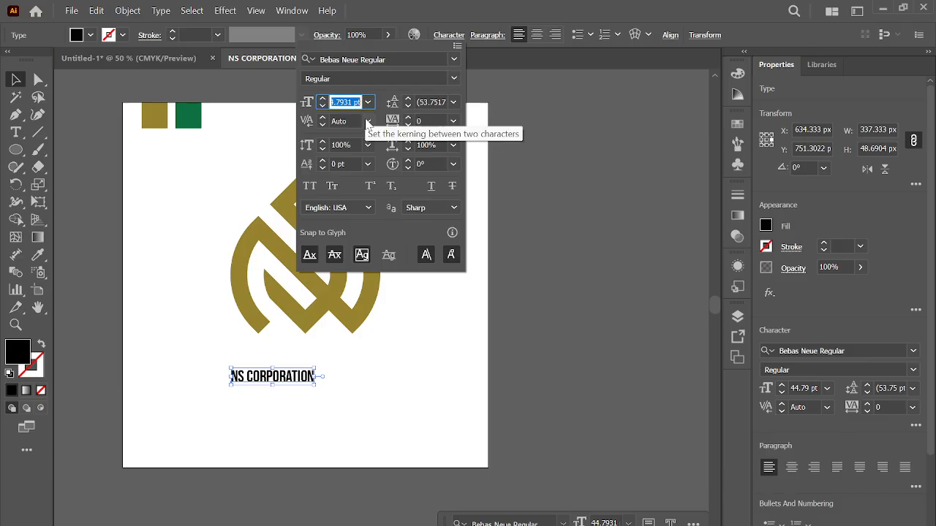
pyautogui.write('80')
pyautogui.press('Return')
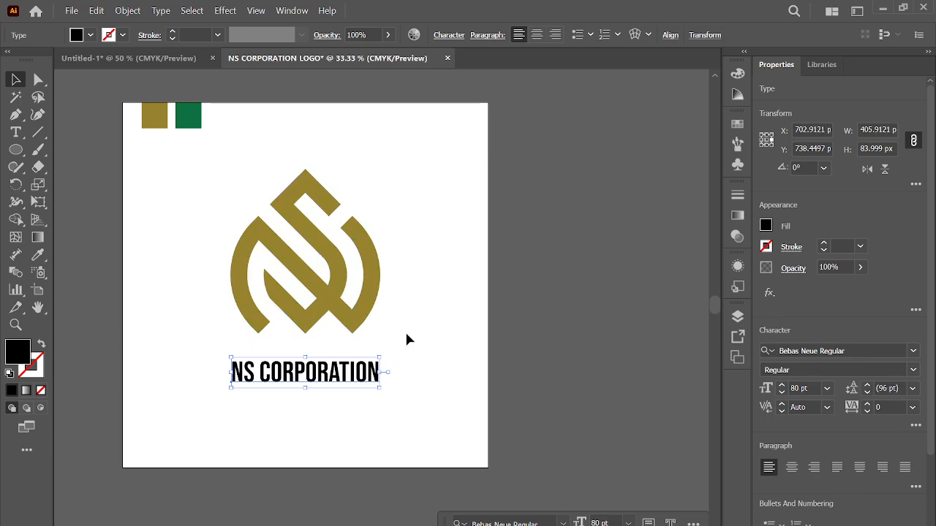
pyautogui.click(408, 339)
# Move the company name up close beneath the logo shape and align their horizontal centres
pyautogui.moveTo(341, 372); pyautogui.dragTo(337, 356)
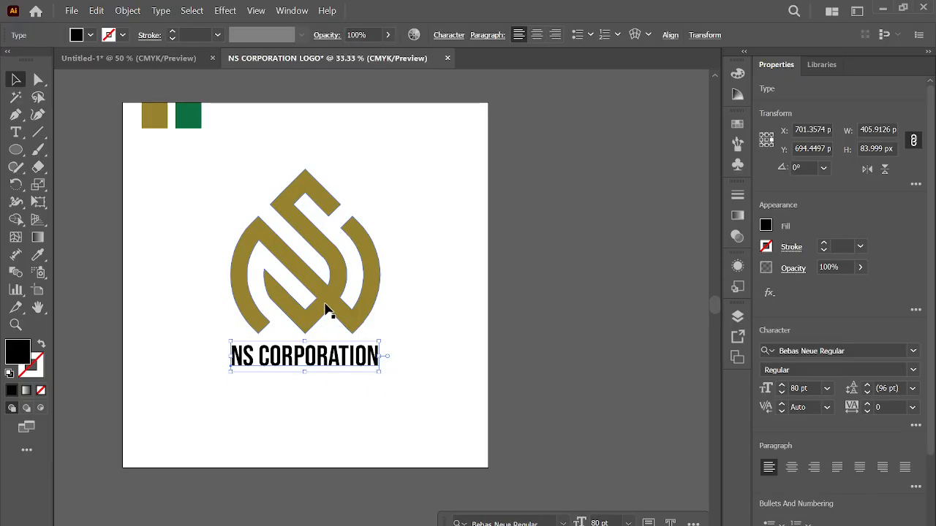
pyautogui.keyDown('shift'); pyautogui.click(328, 307); pyautogui.keyUp('shift')
pyautogui.click(490, 35)
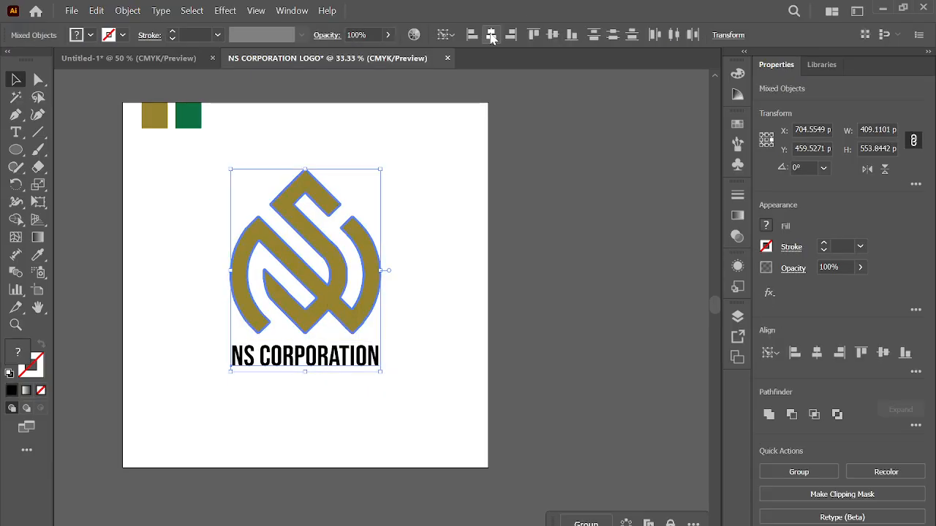
pyautogui.click(510, 207)
# Duplicate the company name directly below itself and replace the copy's text with the brief's tagline, "PURE CHOICES, BETTER LIVING"
pyautogui.scroll(-1, 497, 241)
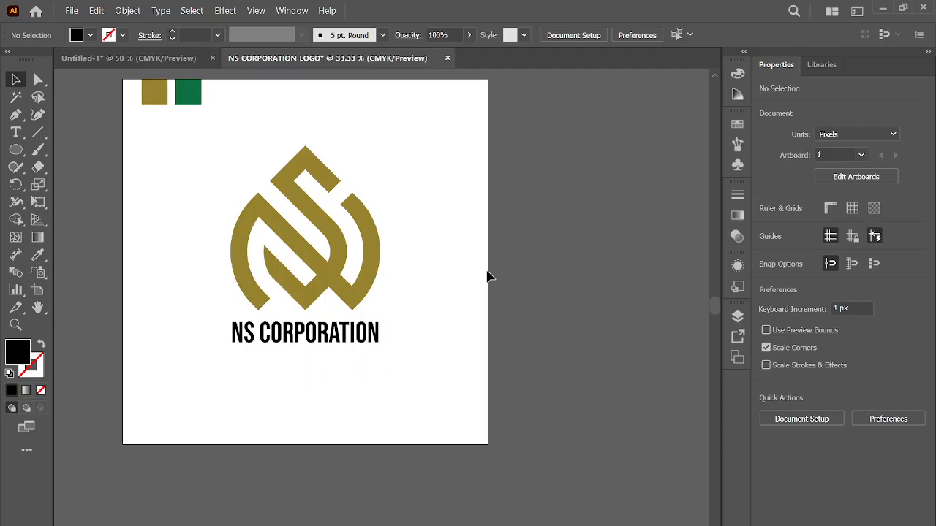
pyautogui.moveTo(313, 347); pyautogui.dragTo(313, 372)
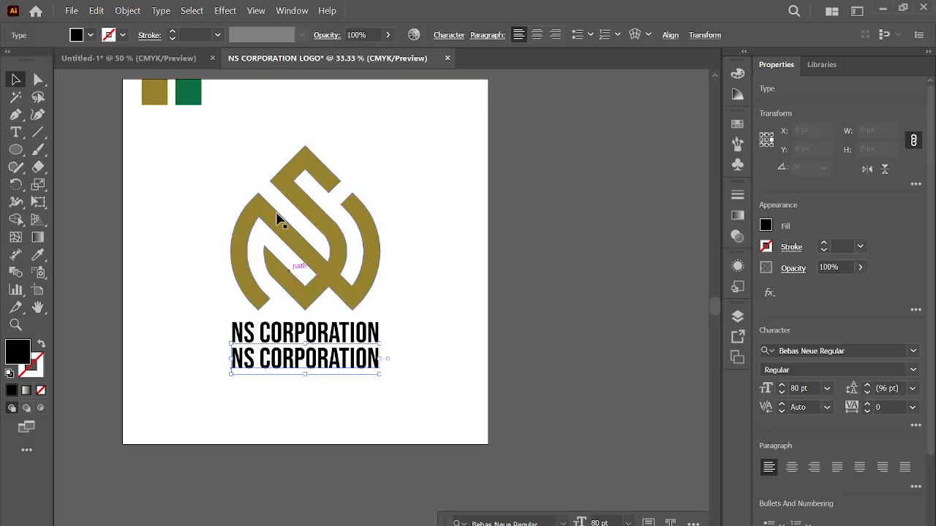
pyautogui.click(130, 57)
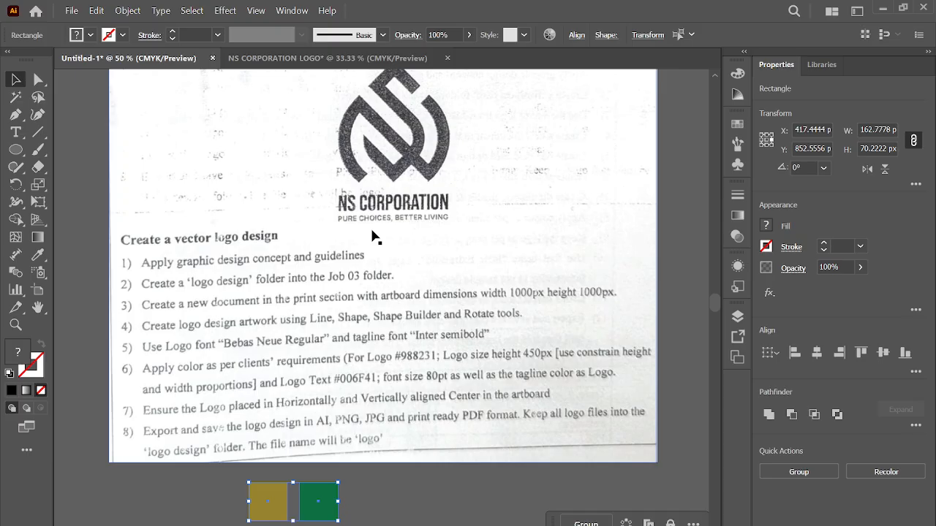
pyautogui.click(410, 60)
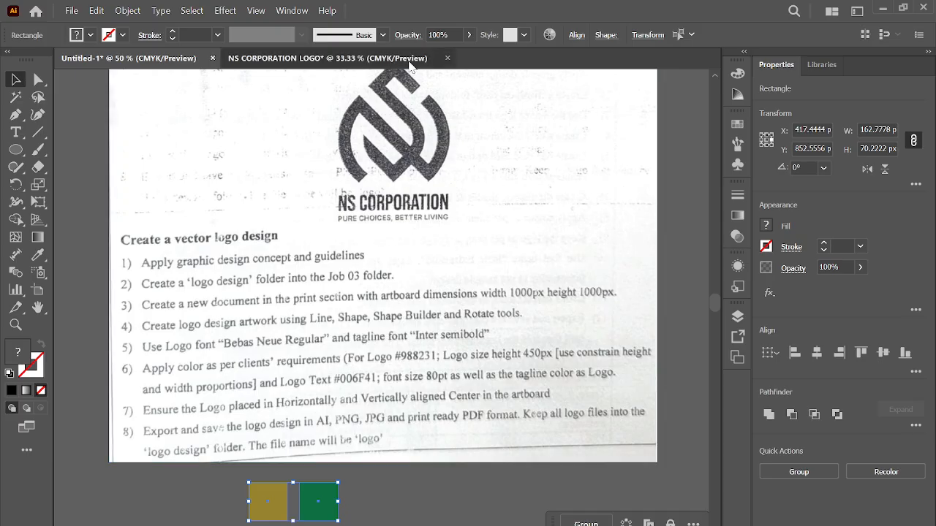
pyautogui.click(16, 133)
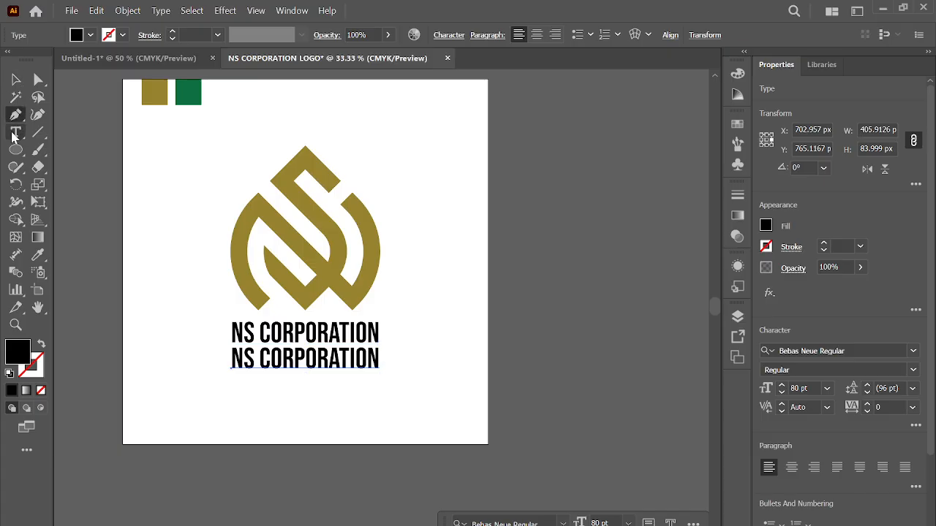
pyautogui.moveTo(232, 355); pyautogui.dragTo(497, 361)
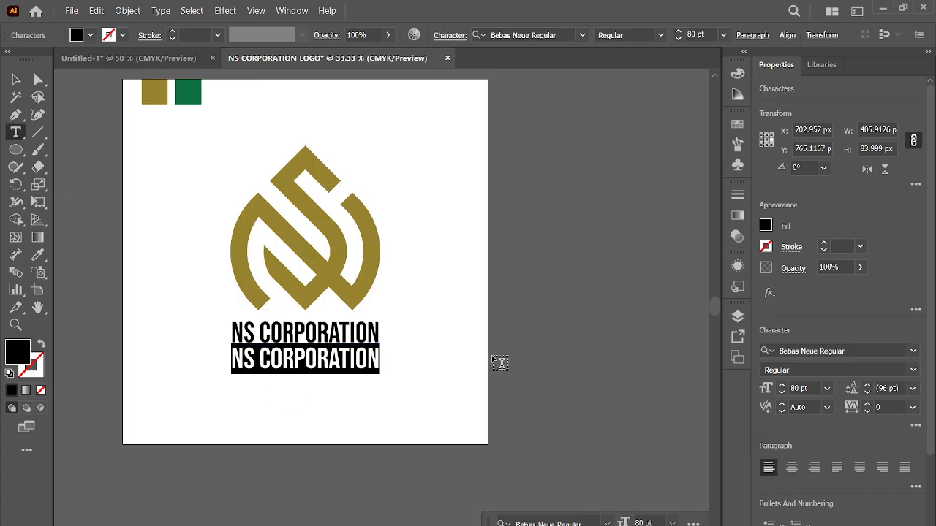
pyautogui.write('PURE ')
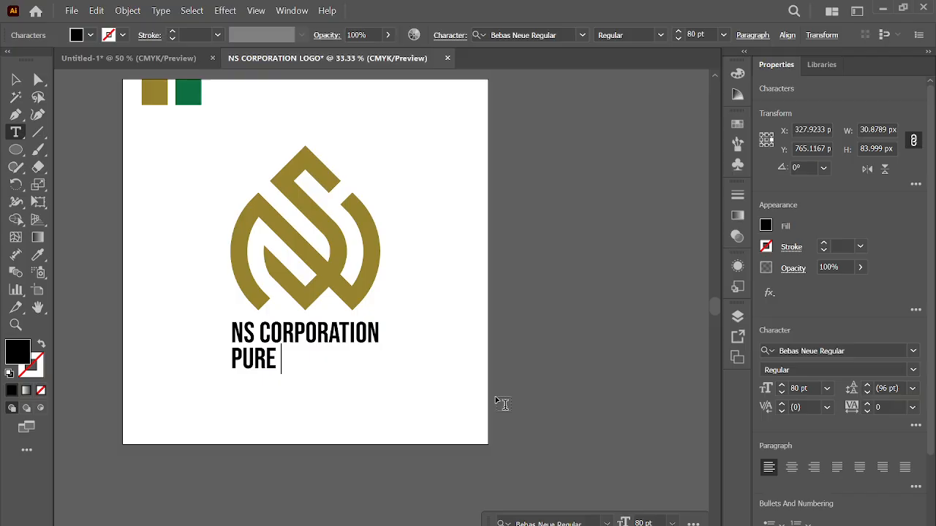
pyautogui.write('CHOICES')
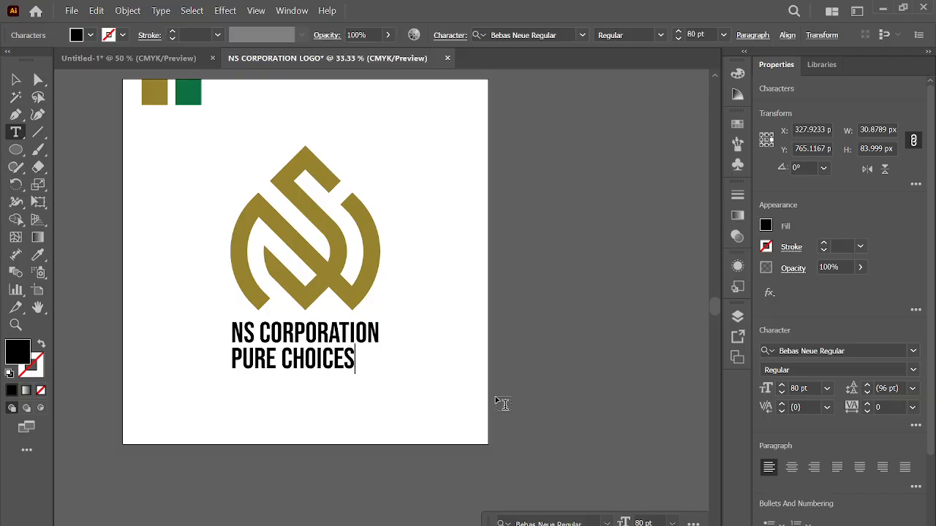
pyautogui.write(', BET')
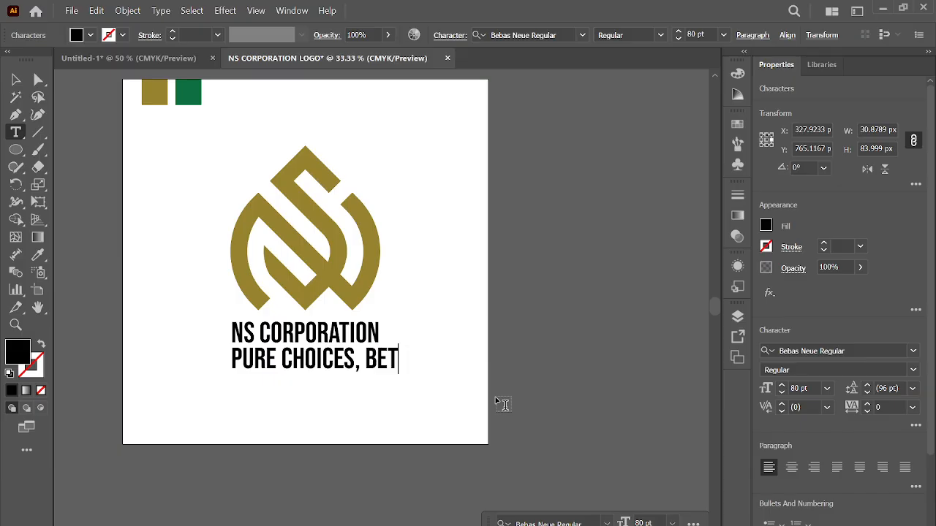
pyautogui.write('TER LIVING')
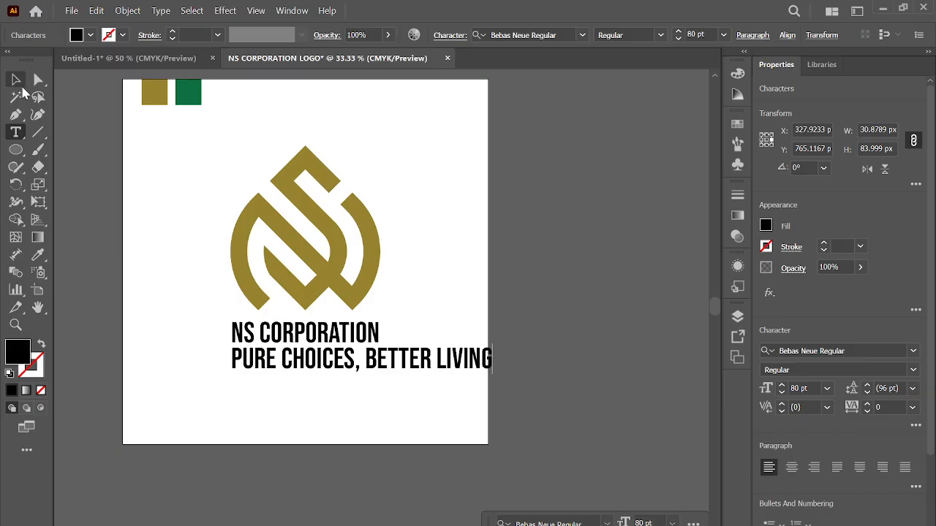
pyautogui.click(17, 80)
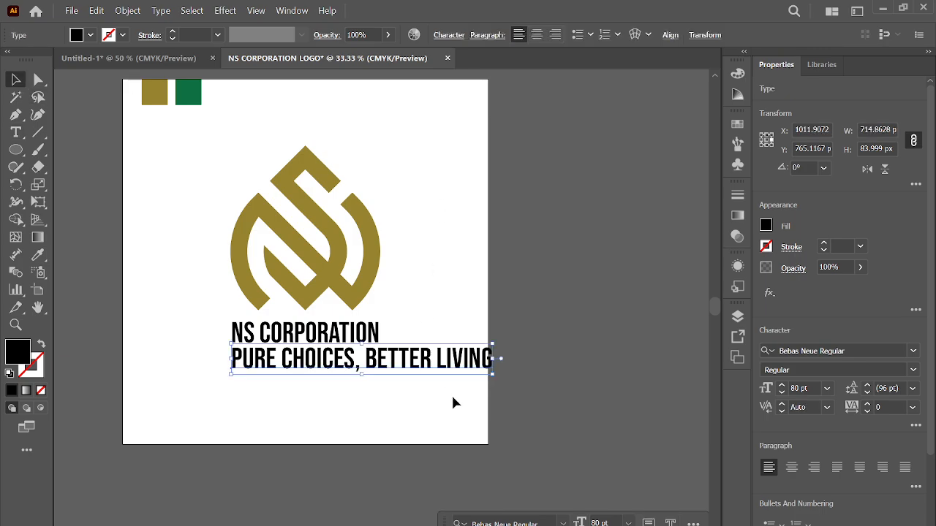
# Check the tagline font in the Untitled-1 brief and set the tagline to Inter Semi Bold
pyautogui.click(145, 60)
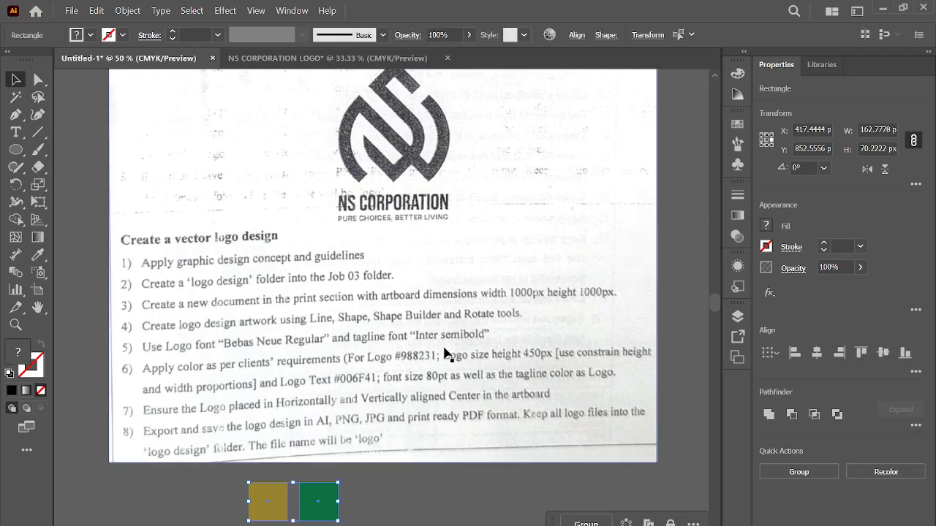
pyautogui.click(400, 58)
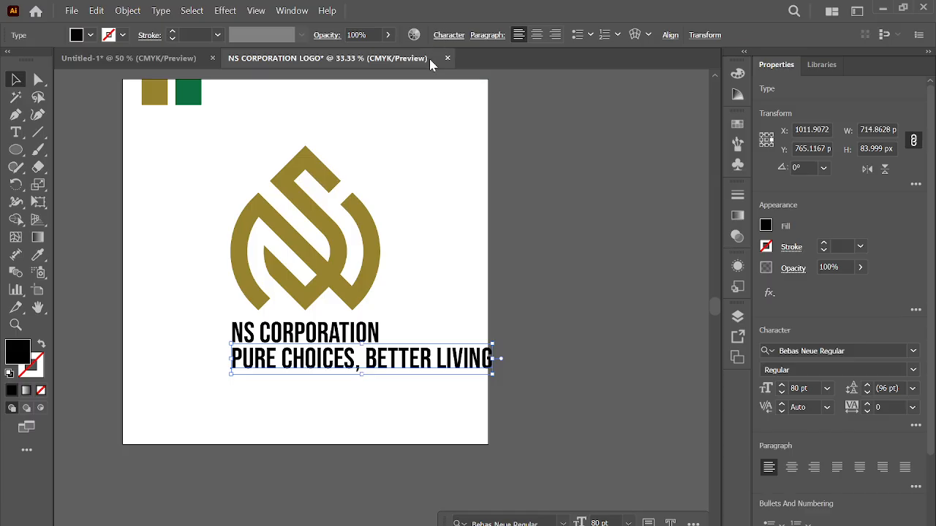
pyautogui.click(449, 35)
pyautogui.write('IN')
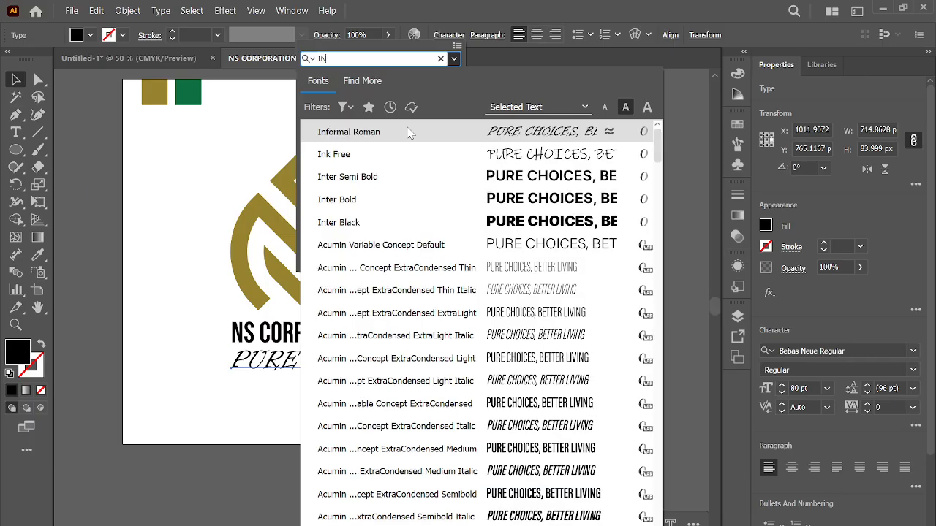
pyautogui.write('TE')
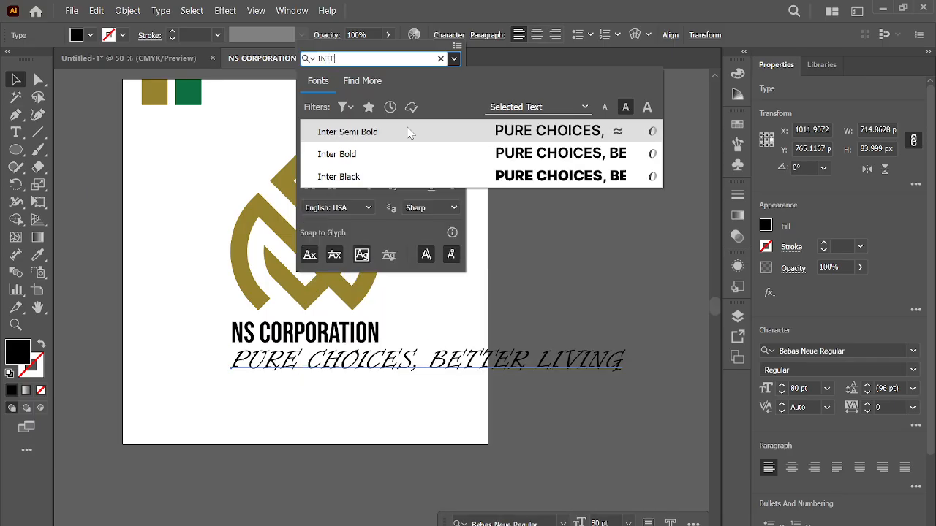
pyautogui.click(408, 132)
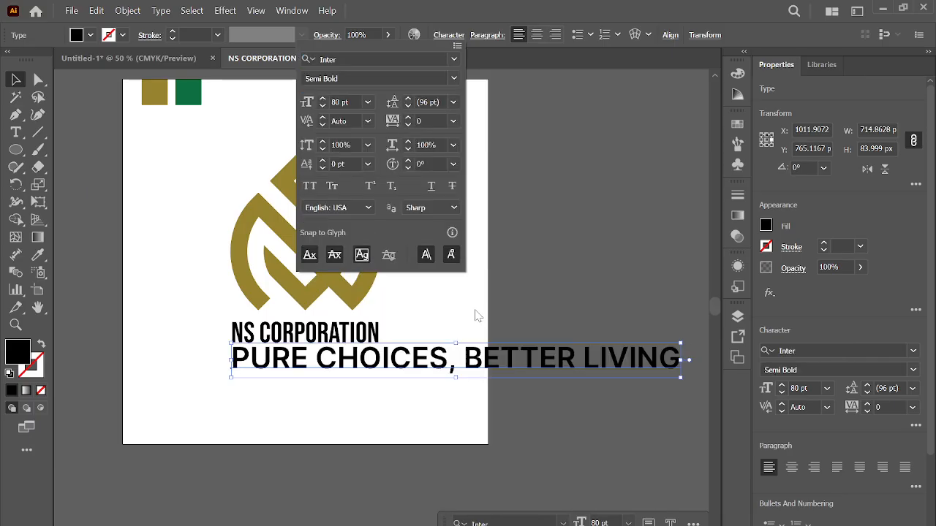
# Scale the tagline down proportionally to the company name's width and move it up directly beneath the name
pyautogui.click(679, 361)
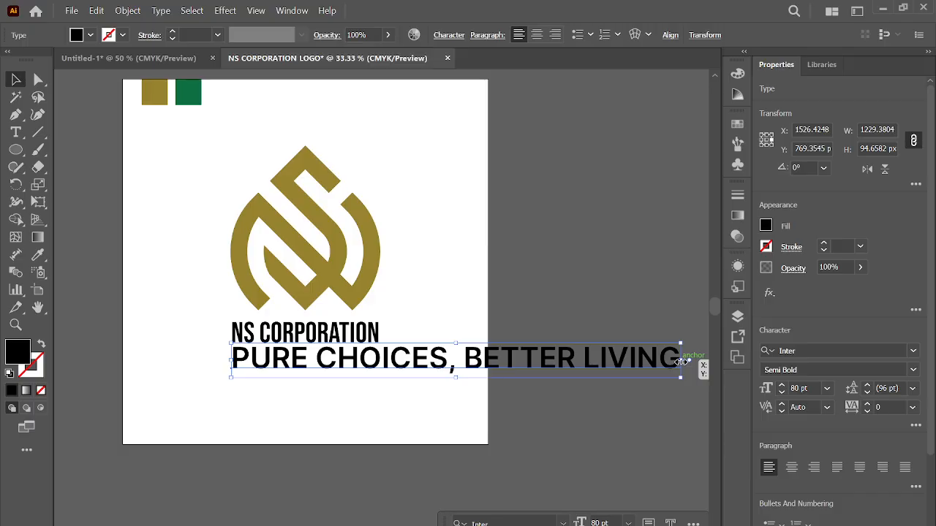
pyautogui.moveTo(680, 361); pyautogui.dragTo(380, 371)
pyautogui.click(298, 384)
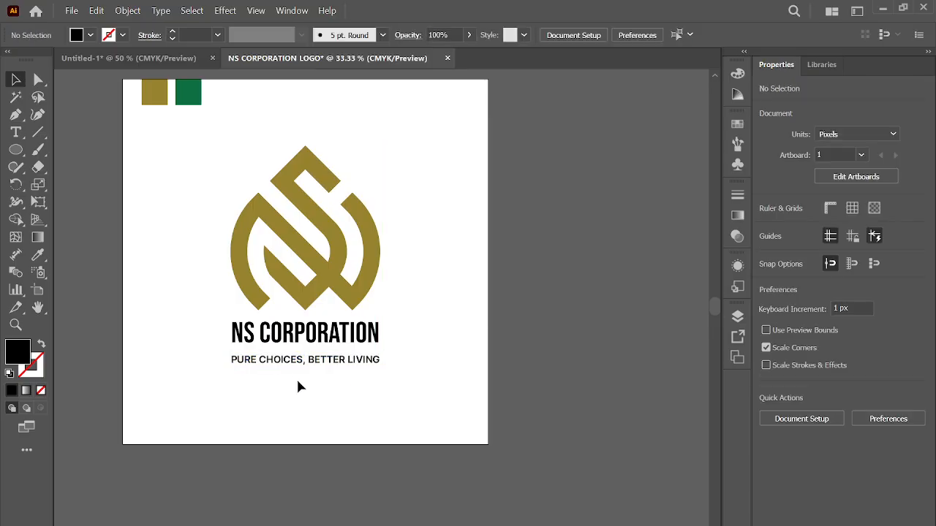
pyautogui.scroll(2, 307, 363)
pyautogui.moveTo(309, 365); pyautogui.dragTo(310, 345)
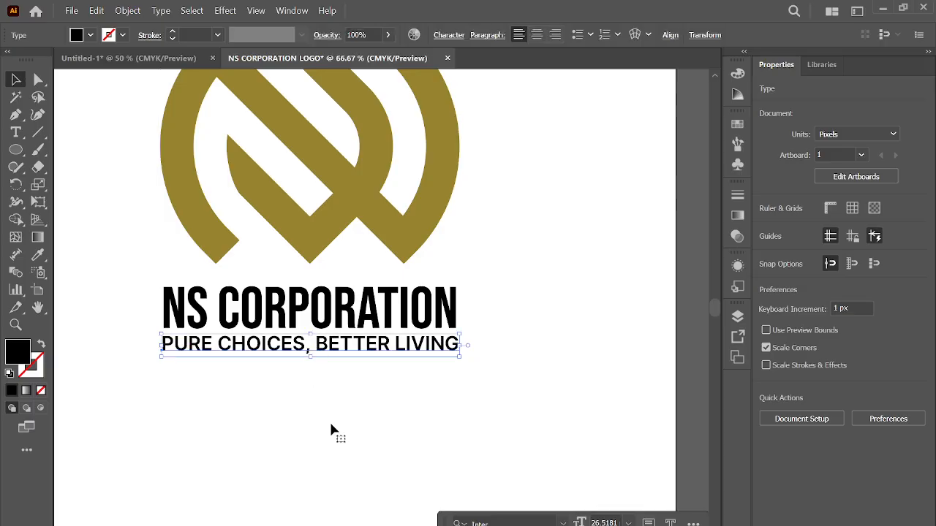
pyautogui.click(331, 429)
# Recolour the "NS CORPORATION" text with the green square's fill using the Eyedropper
pyautogui.scroll(-2, 331, 429)
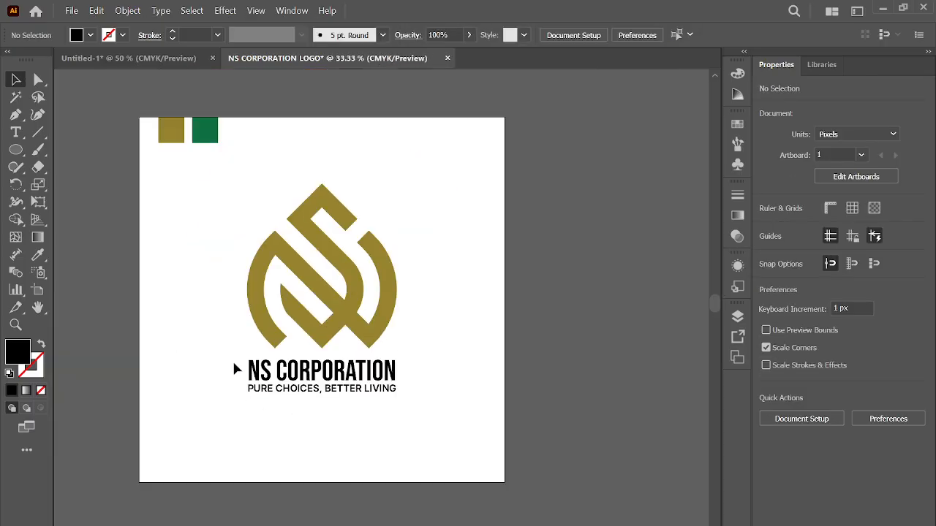
pyautogui.moveTo(234, 366); pyautogui.dragTo(291, 394)
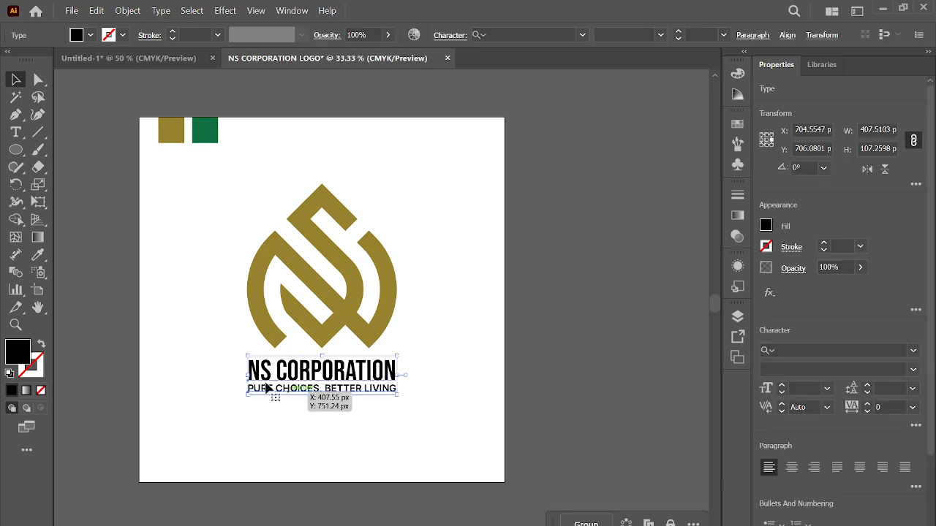
pyautogui.click(188, 354)
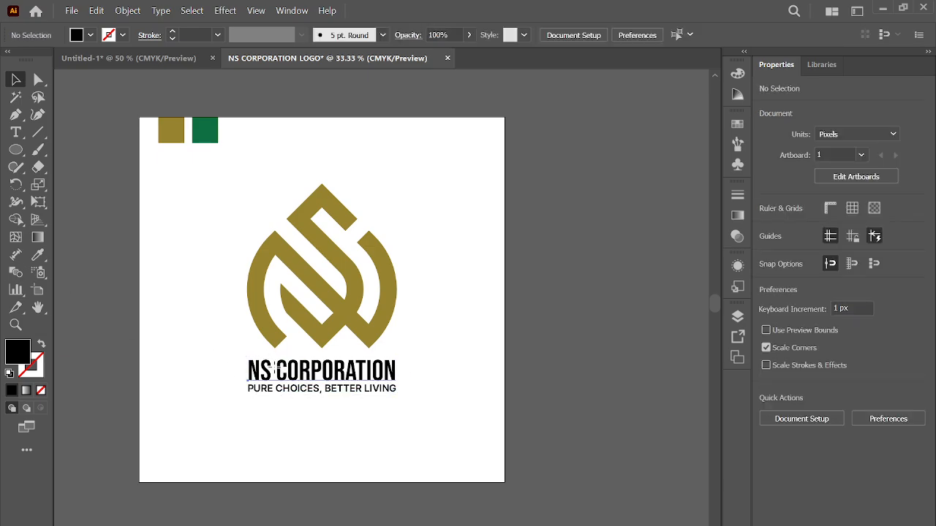
pyautogui.click(274, 370)
pyautogui.click(38, 254)
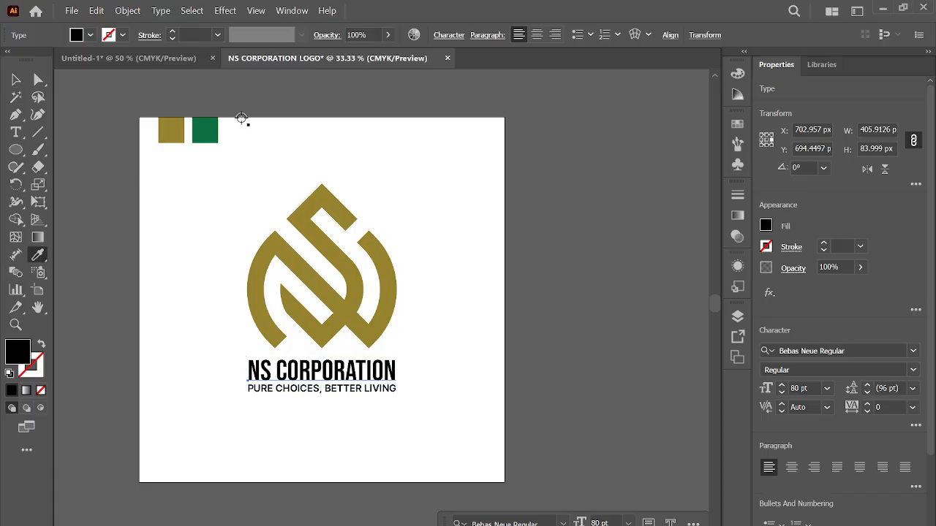
pyautogui.click(205, 131)
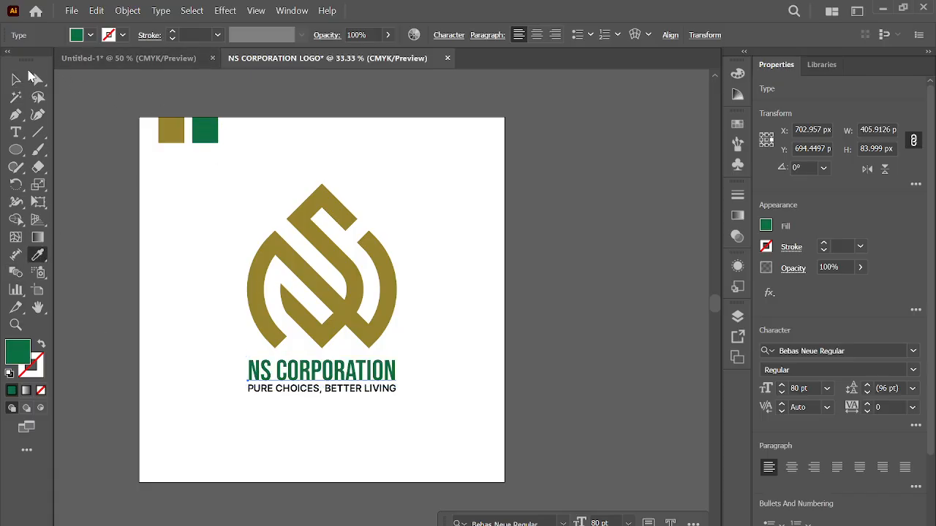
# Check the tagline colour requirement in the Untitled-1 brief and recolour the tagline with the logo mark's gold fill using the Eyedropper
pyautogui.click(16, 79)
pyautogui.click(145, 60)
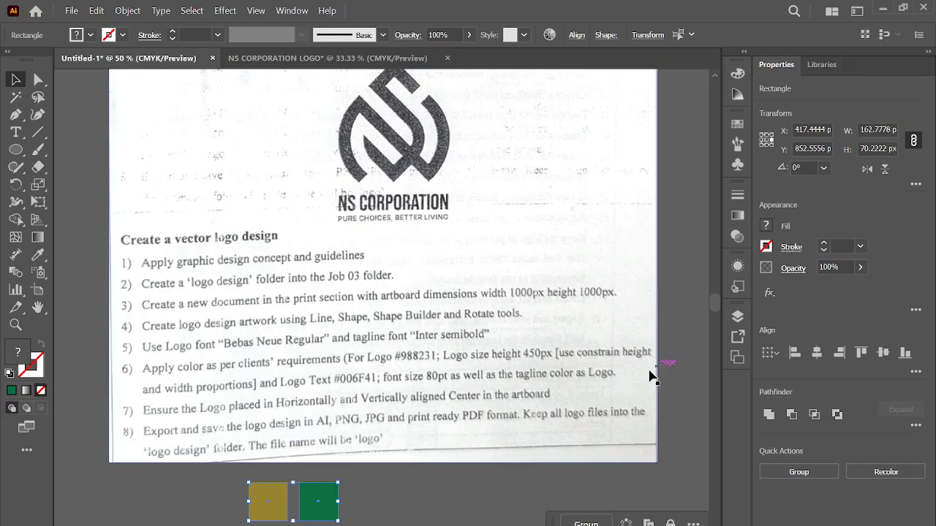
pyautogui.scroll(-1, 539, 385)
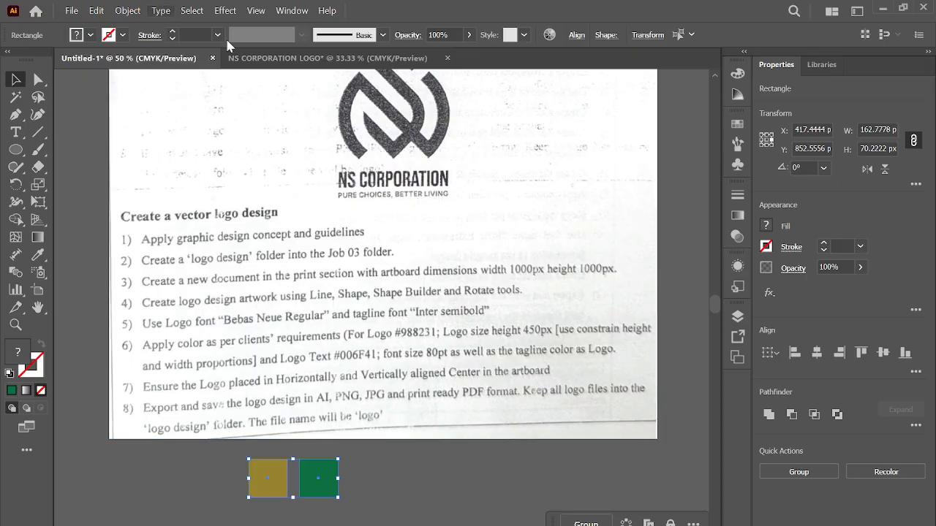
pyautogui.click(285, 58)
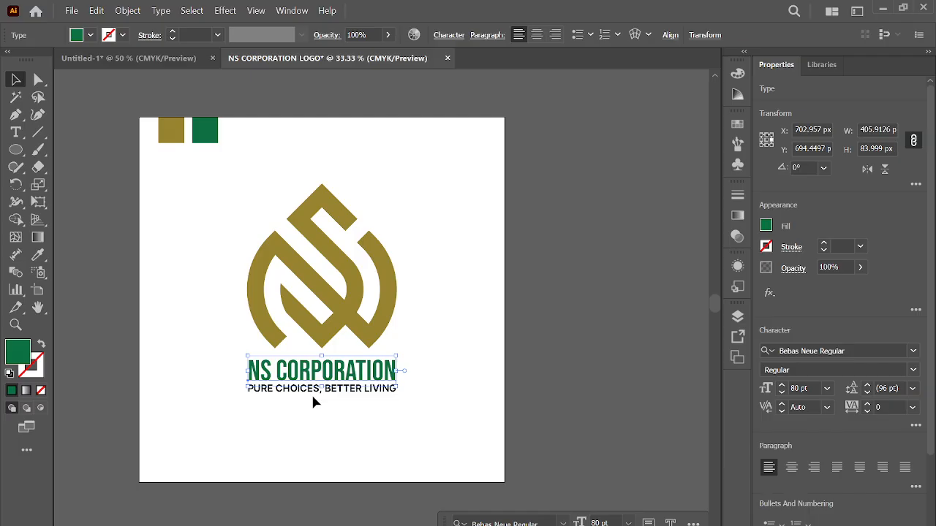
pyautogui.click(327, 395)
pyautogui.click(314, 389)
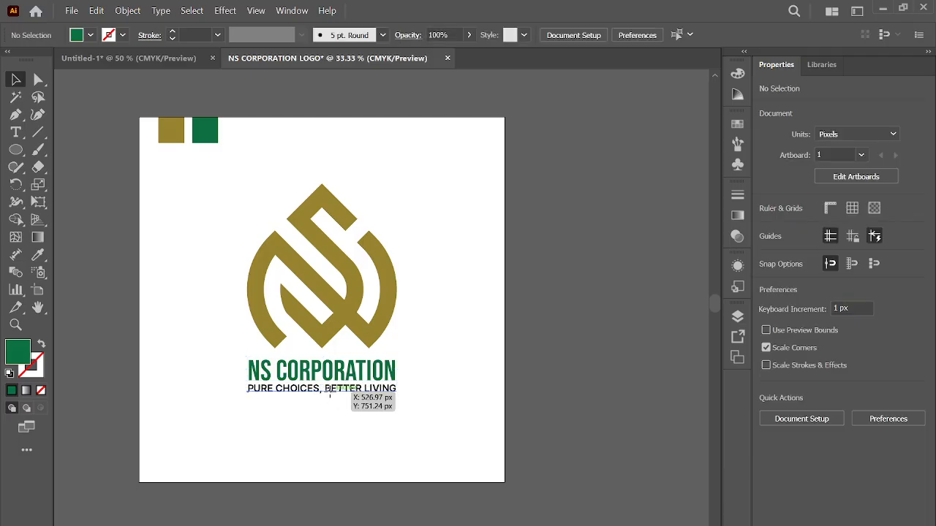
pyautogui.click(37, 254)
pyautogui.click(285, 261)
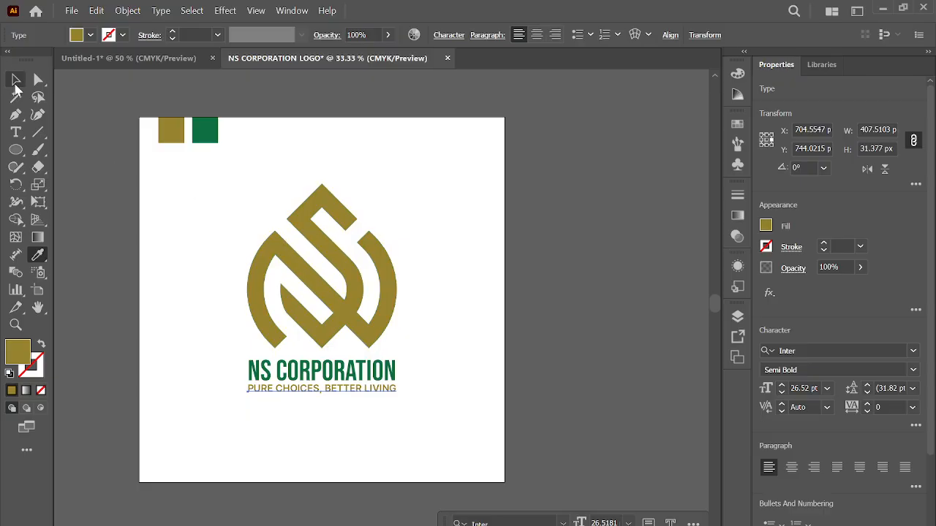
# Group the logo mark, company name and tagline, and centre the group on the artboard
pyautogui.click(17, 80)
pyautogui.moveTo(219, 183); pyautogui.dragTo(432, 433)
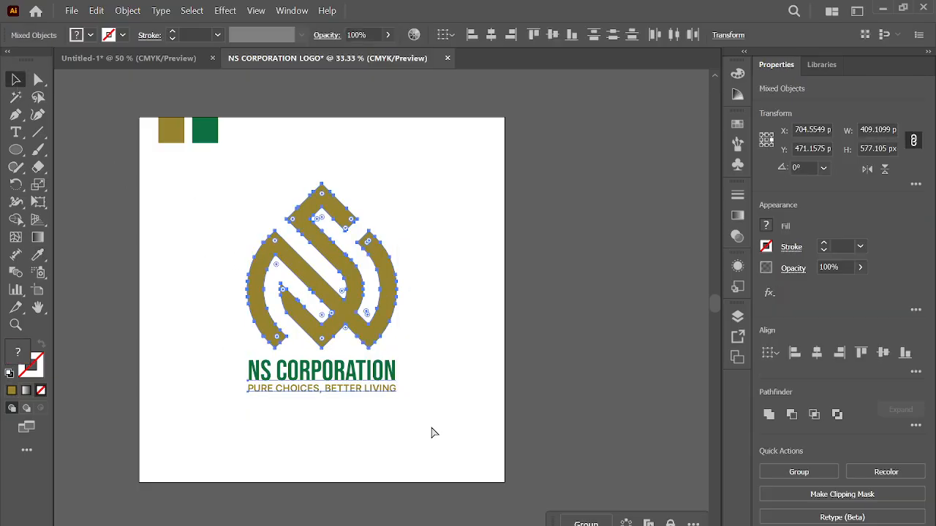
pyautogui.hotkey('ctrl', 'g')
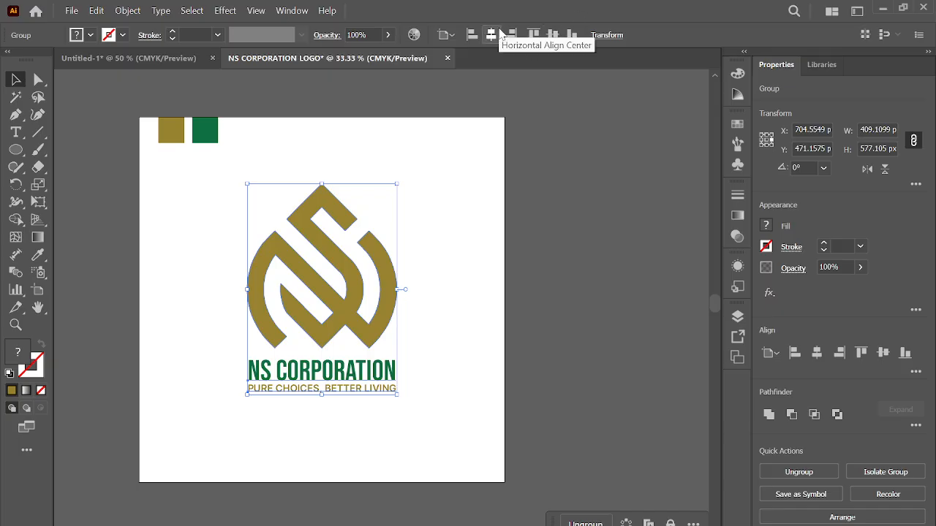
pyautogui.click(553, 35)
# Delete the gold and green colour reference squares from the artboard
pyautogui.click(460, 169)
pyautogui.moveTo(111, 102); pyautogui.dragTo(247, 187)
pyautogui.press('Delete')
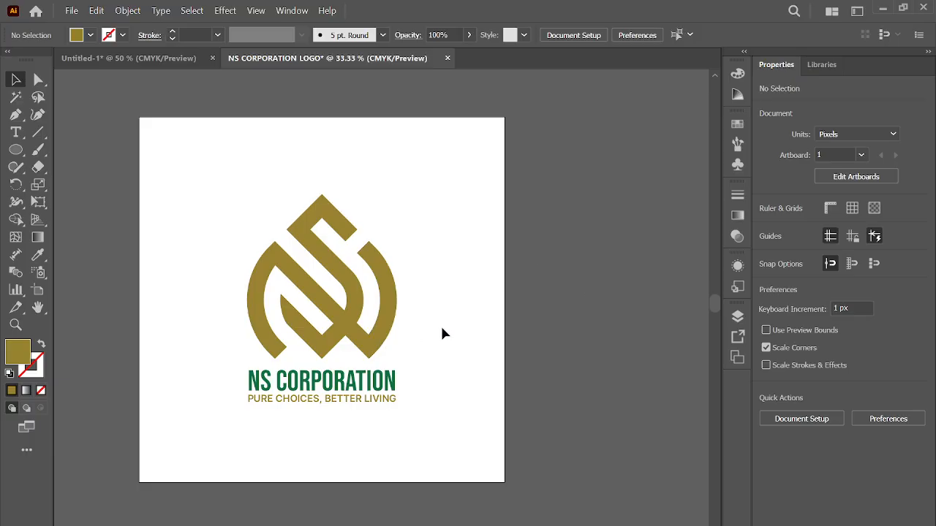
pyautogui.hotkey('alt', 'Tab')
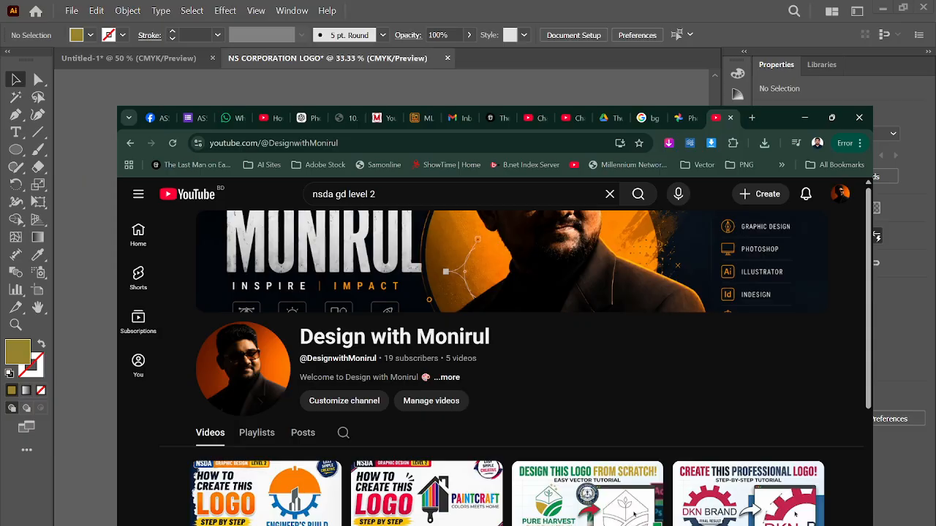
pyautogui.scroll(-3, 510, 383)
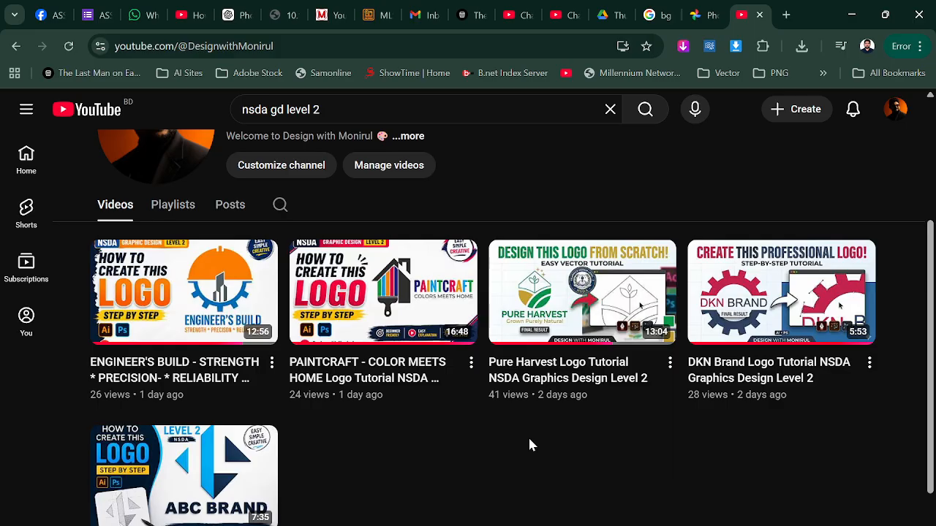
pyautogui.scroll(-1, 531, 445)
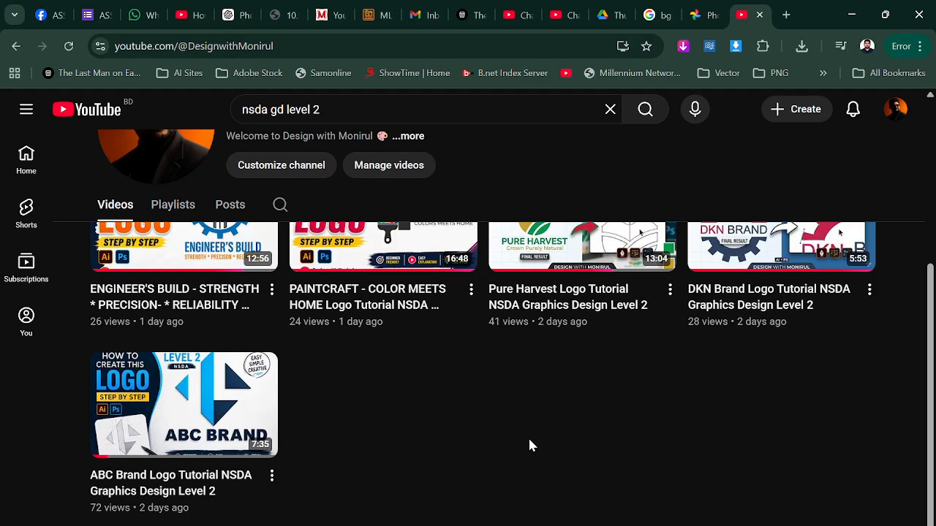
pyautogui.hotkey('alt', 'Tab')
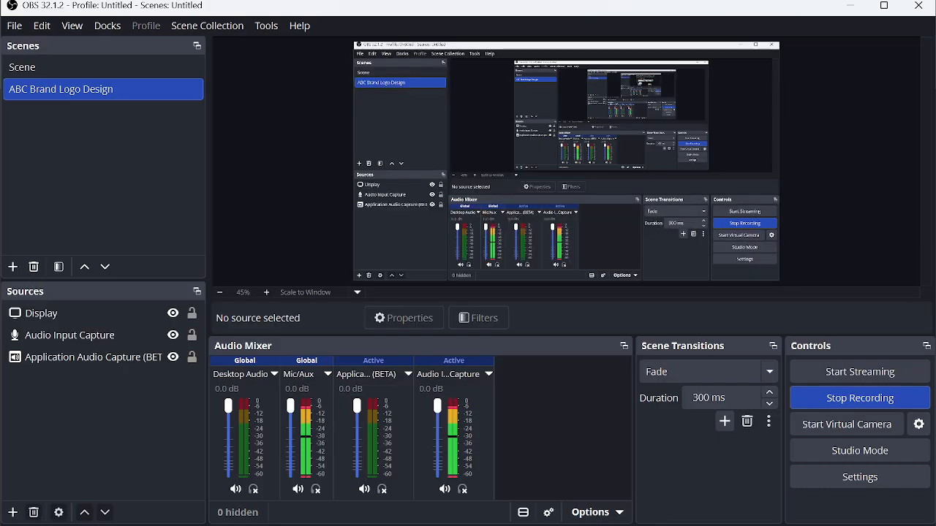